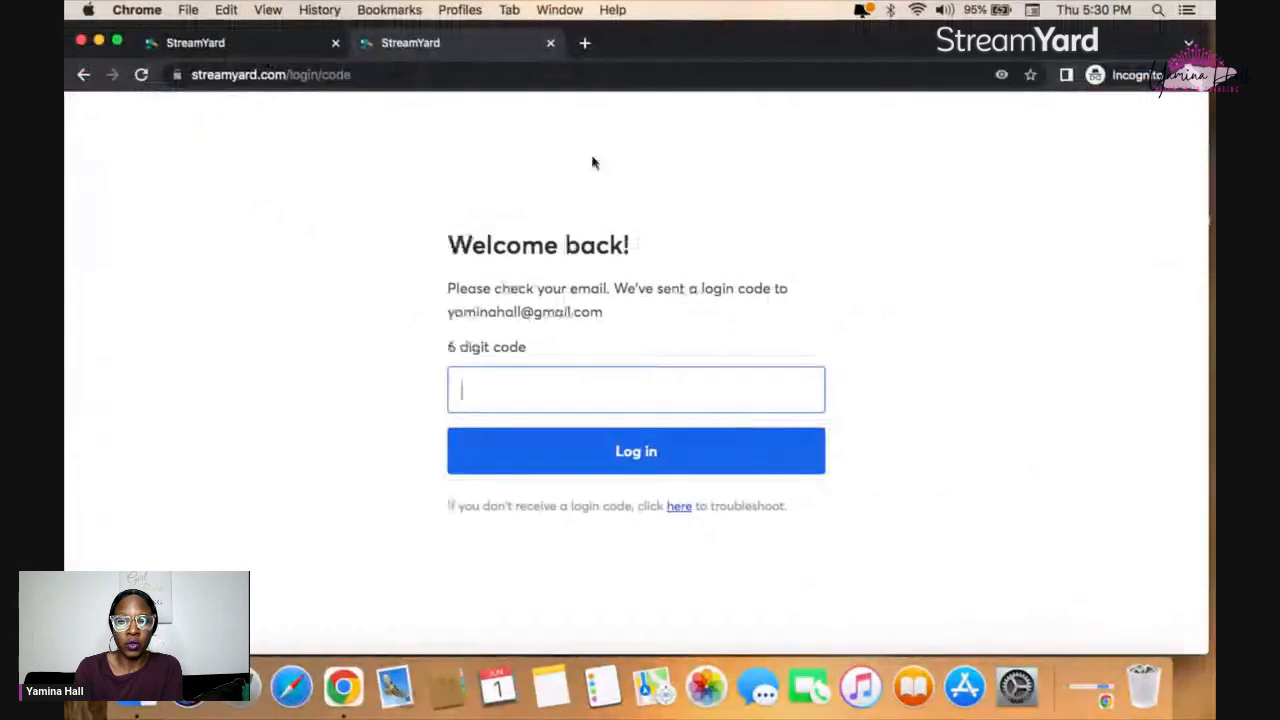
View the StreamYard home page and its account creation page, and return to the login code page
left_click(230, 38)
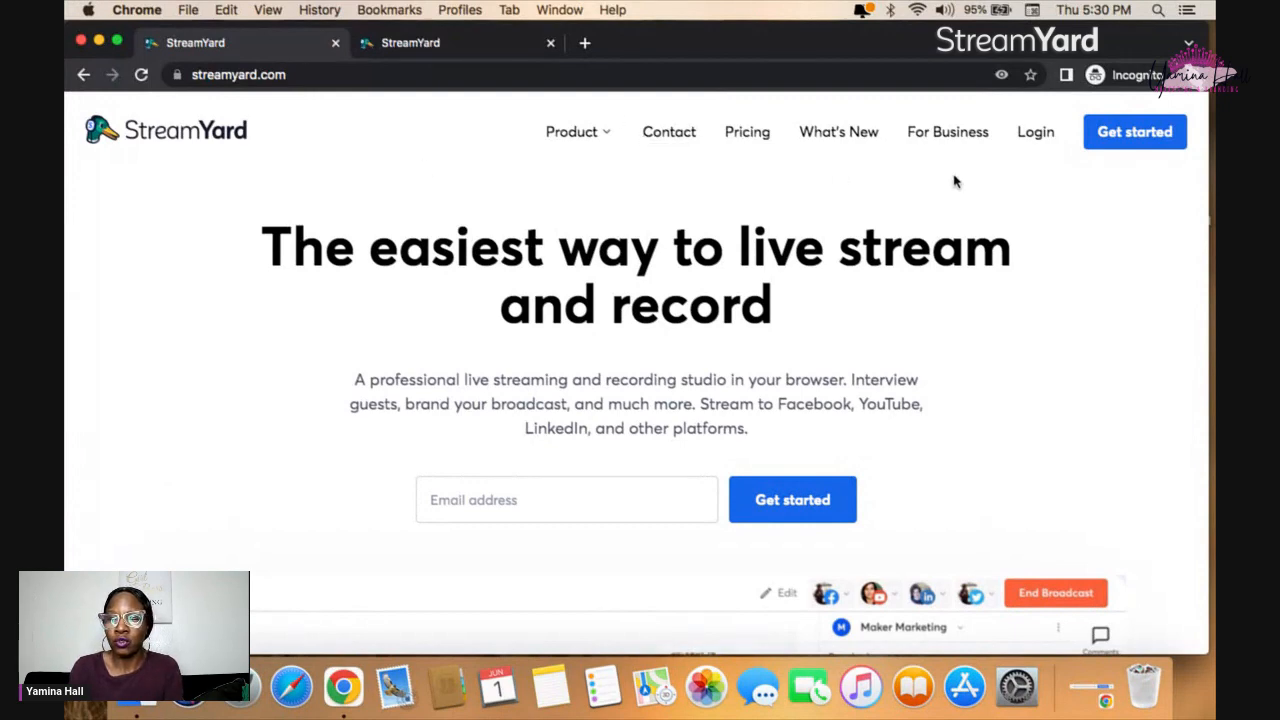
left_click(1112, 140)
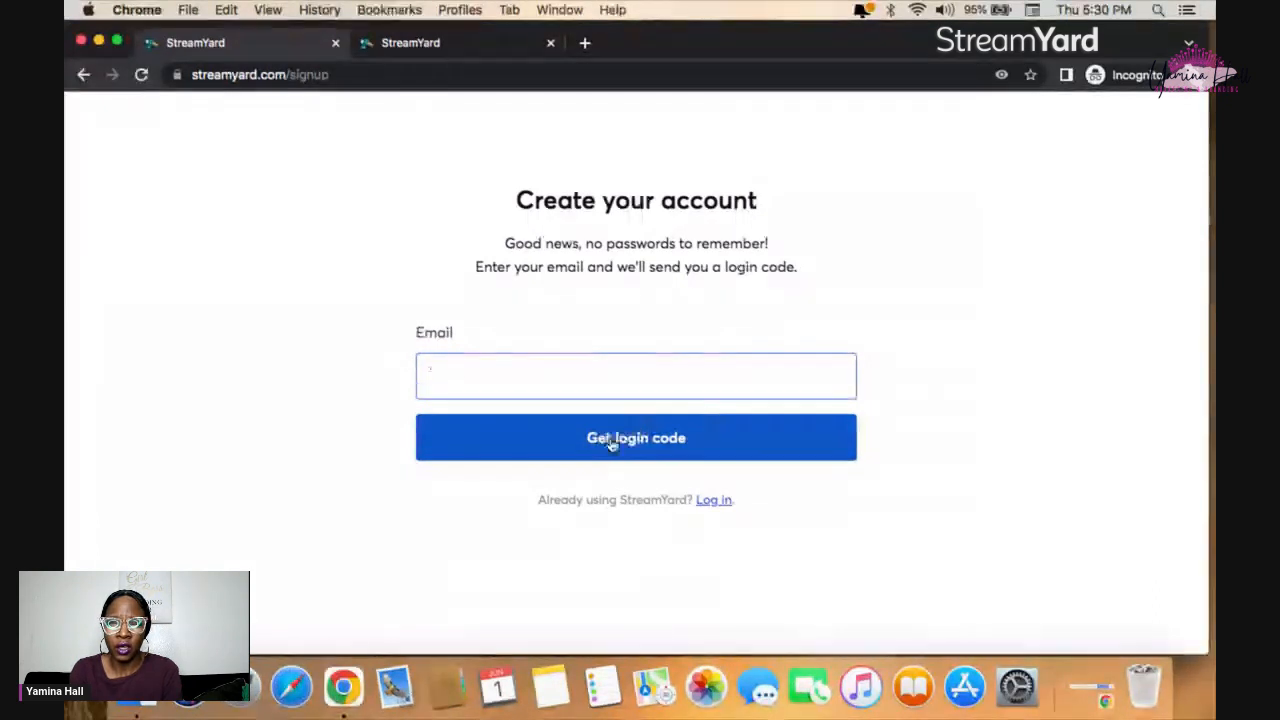
left_click(423, 49)
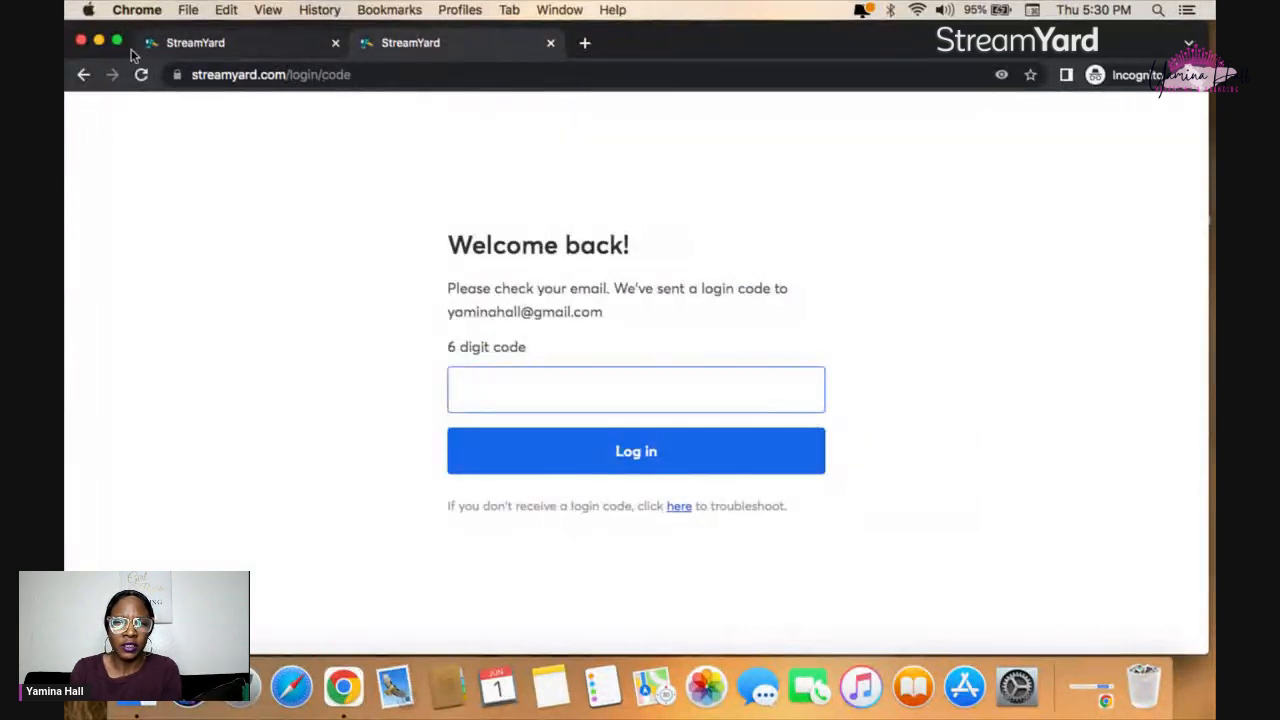
Switch to the Gmail inbox, open the StreamYard Login Code email and copy the single-use login code
left_click(99, 42)
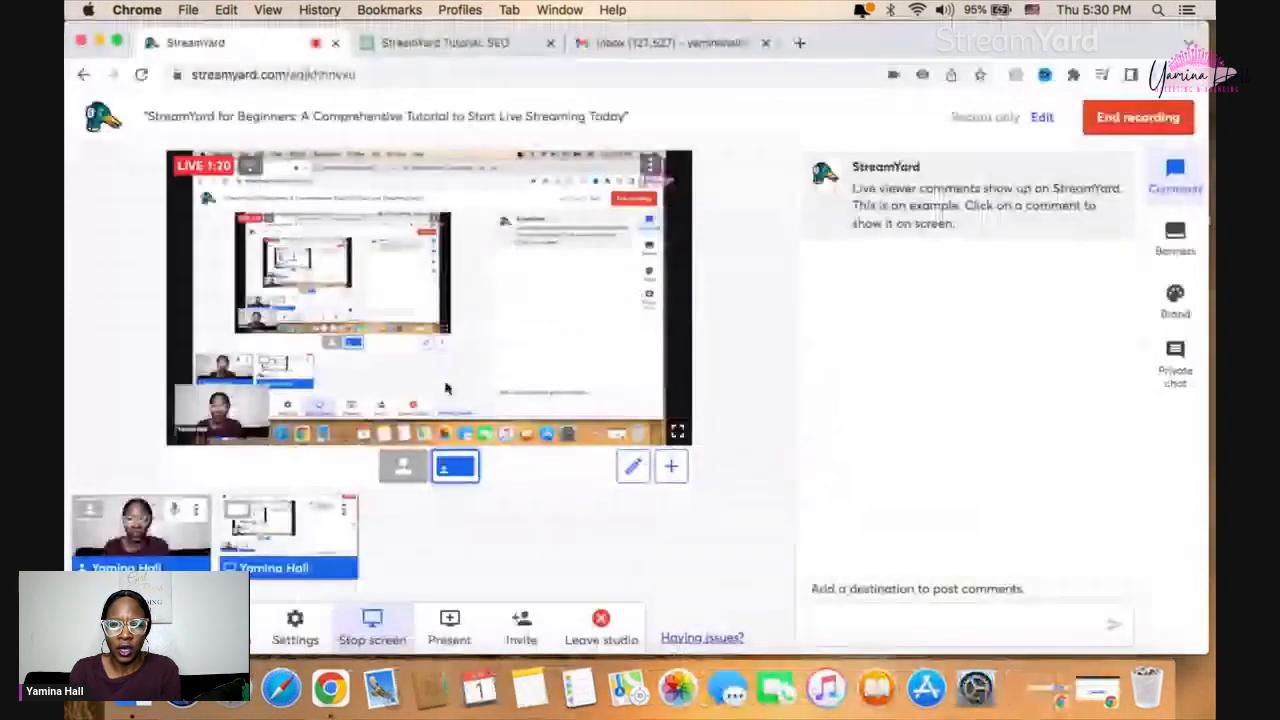
left_click(634, 42)
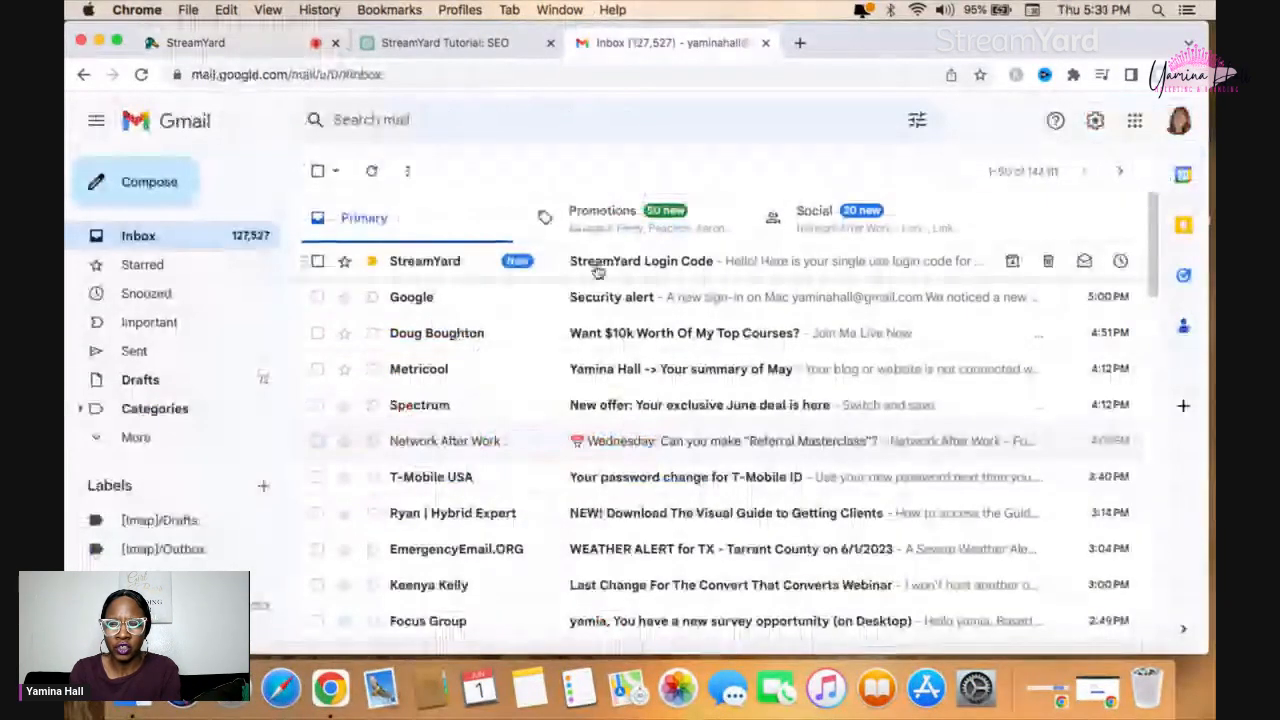
left_click(597, 264)
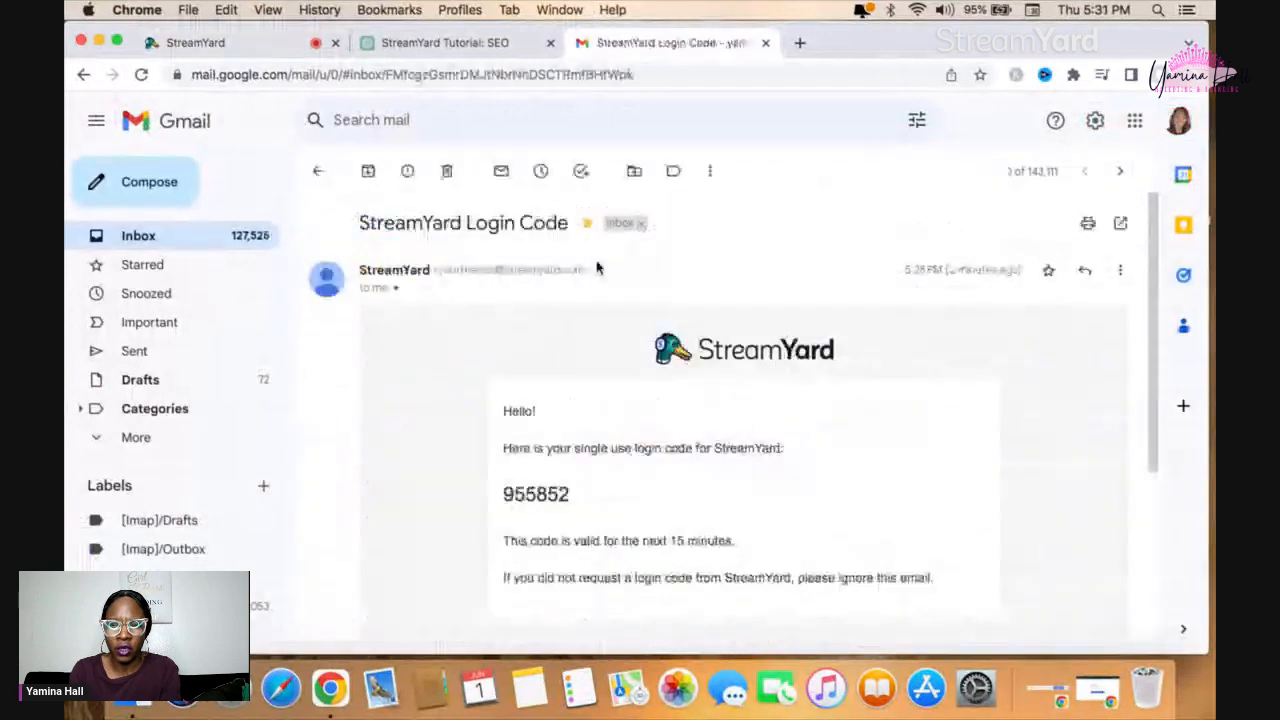
double_click(540, 486)
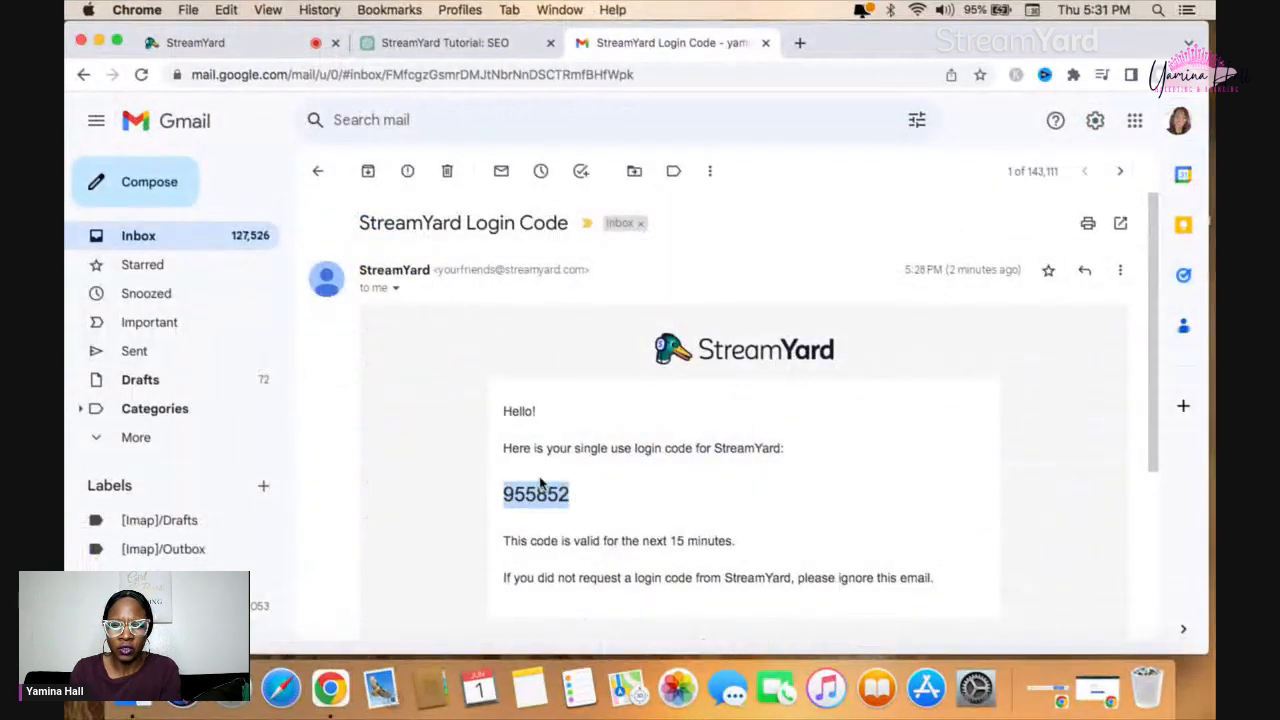
key("super+c")
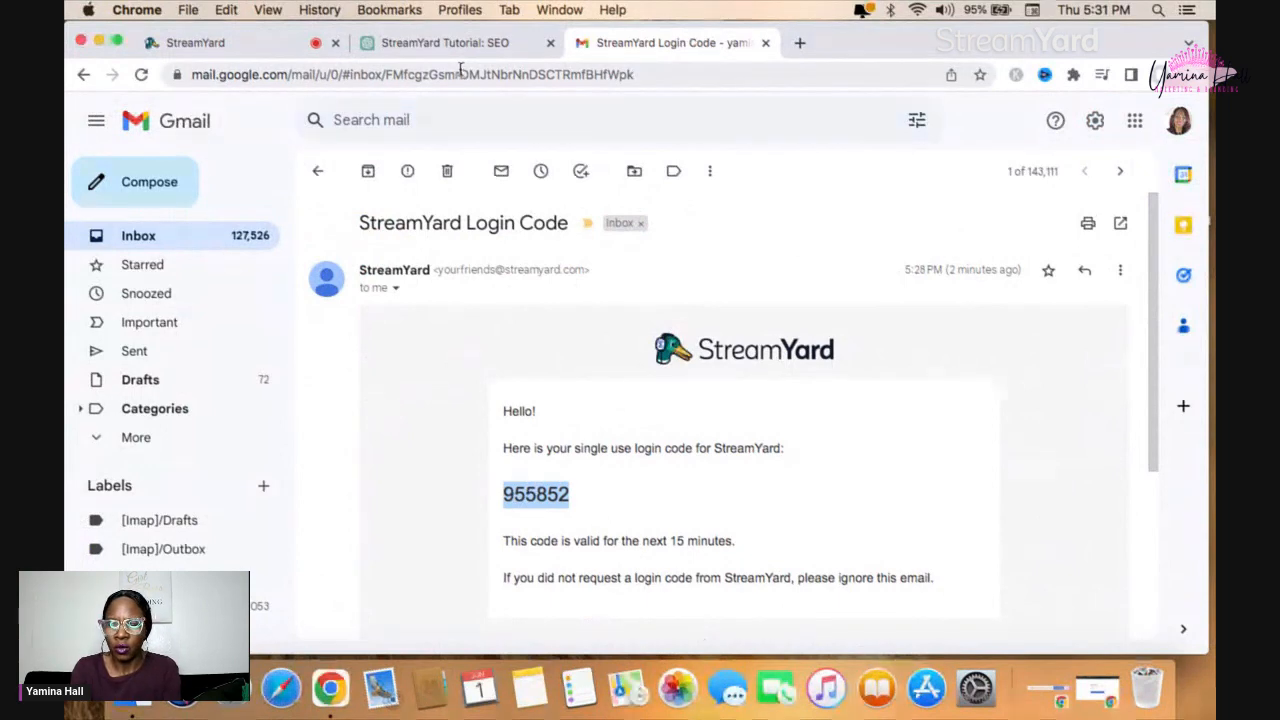
Return to the StreamYard login page, paste the 6-digit login code and log in
left_click(1100, 692)
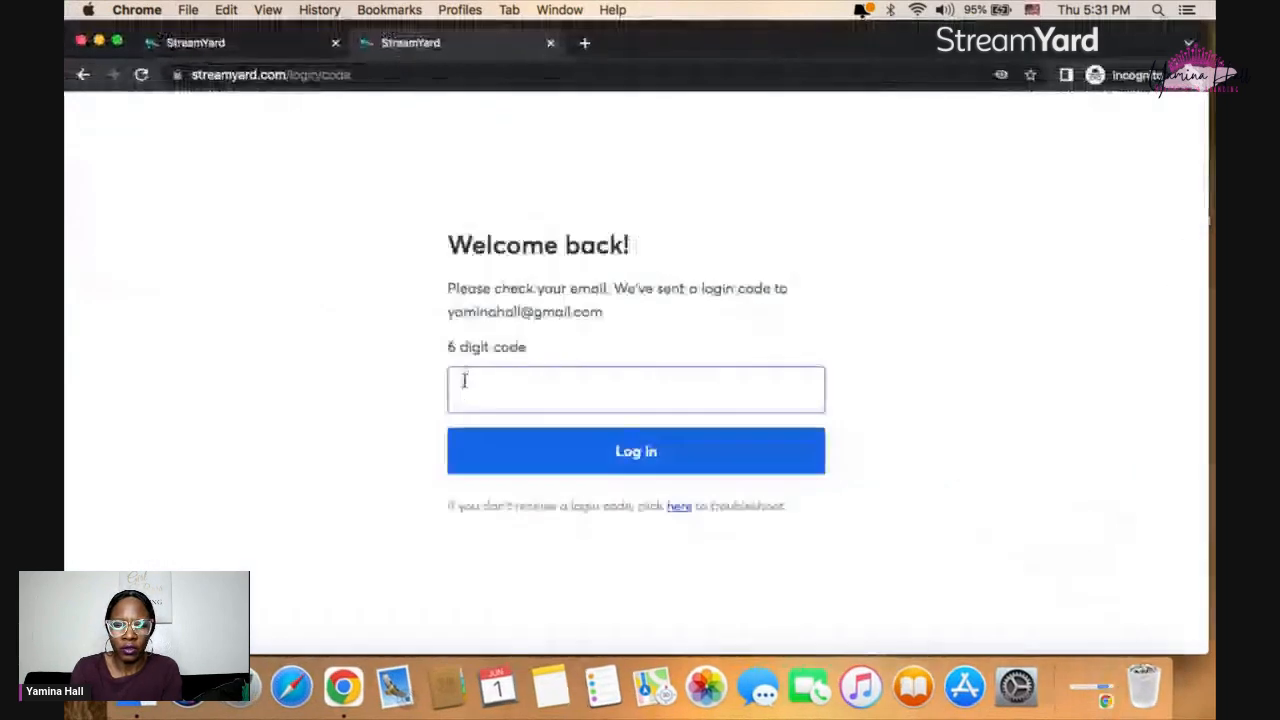
key("super+v")
left_click(543, 452)
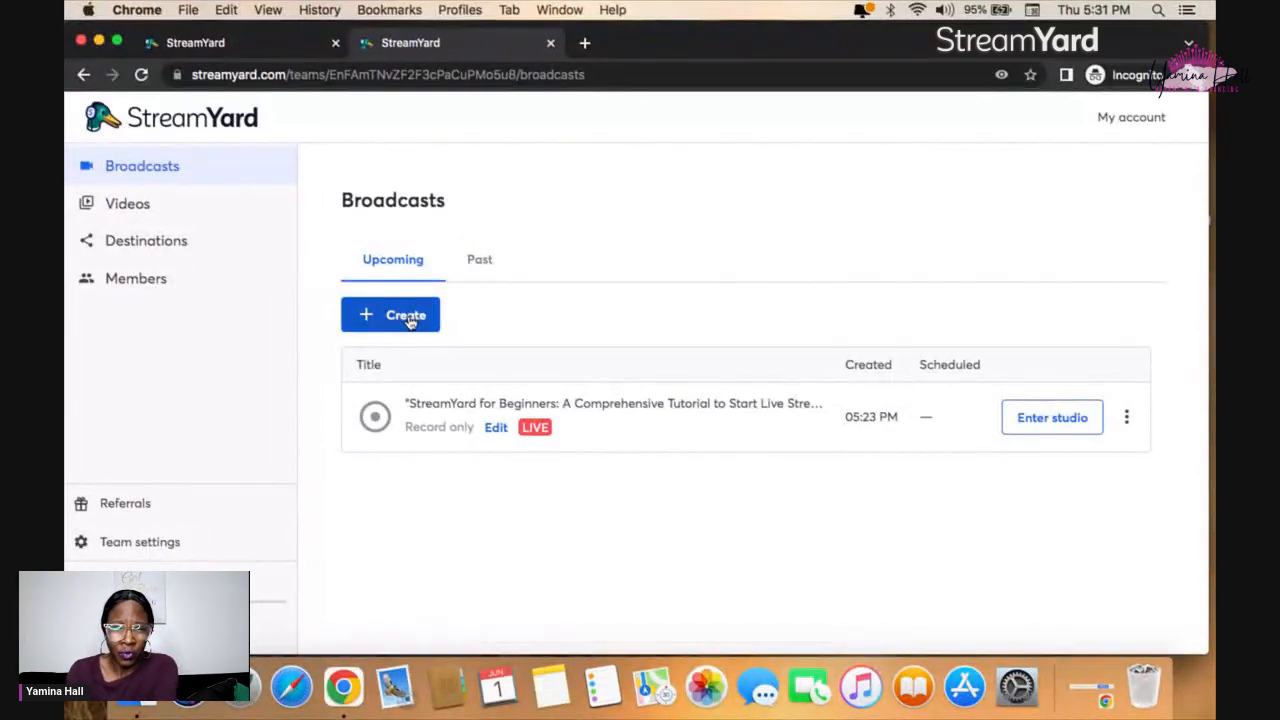
Look through the saved videos and the list of connected streaming destinations
left_click(139, 208)
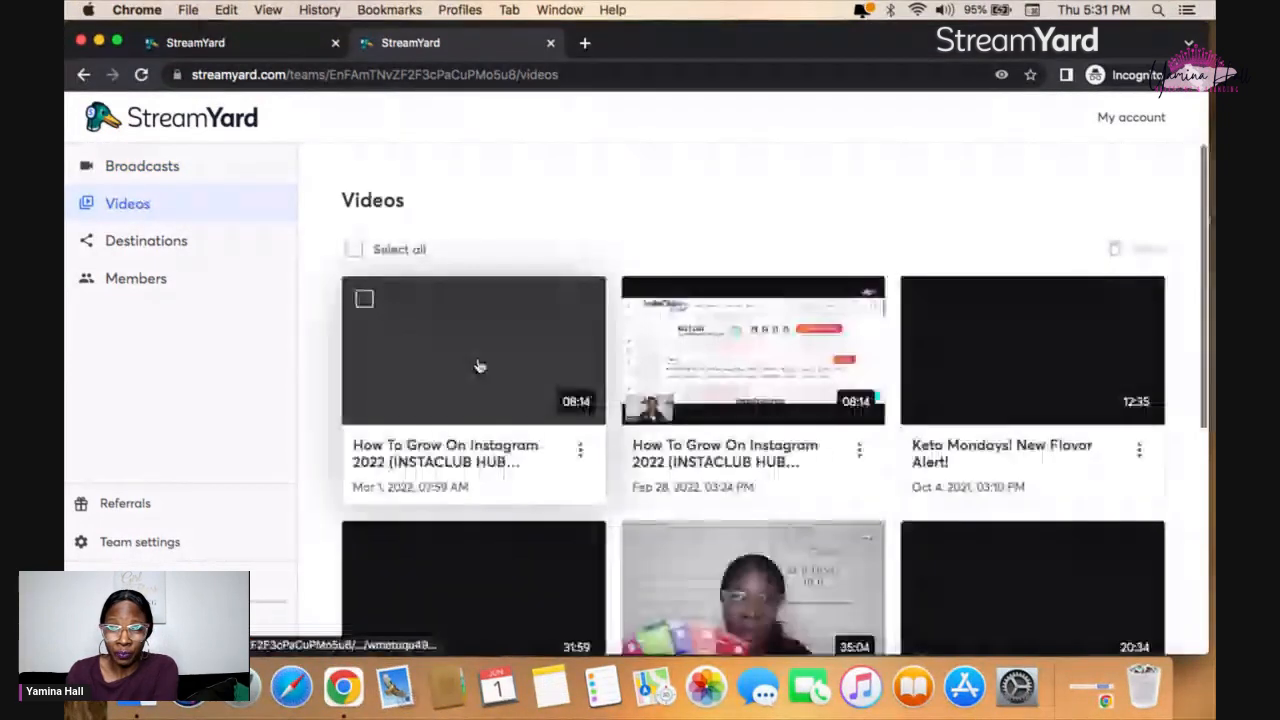
scroll(600, 405, "down", 3)
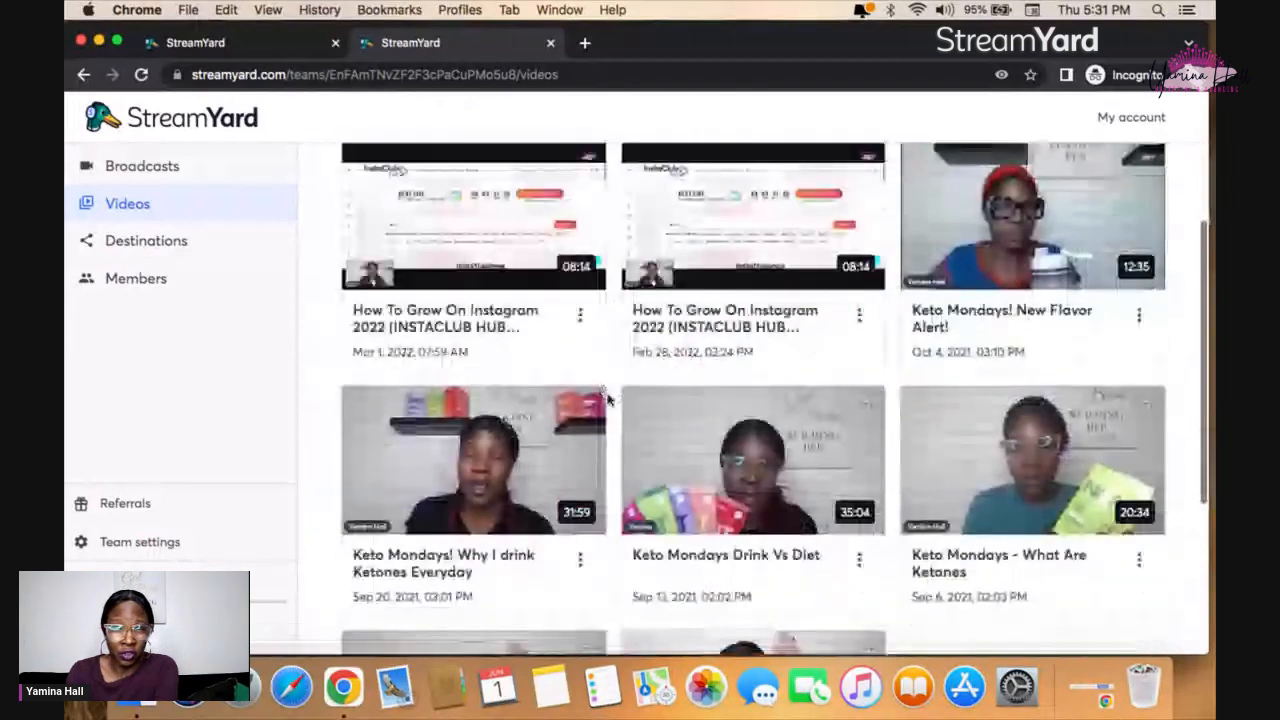
scroll(607, 400, "up", 3)
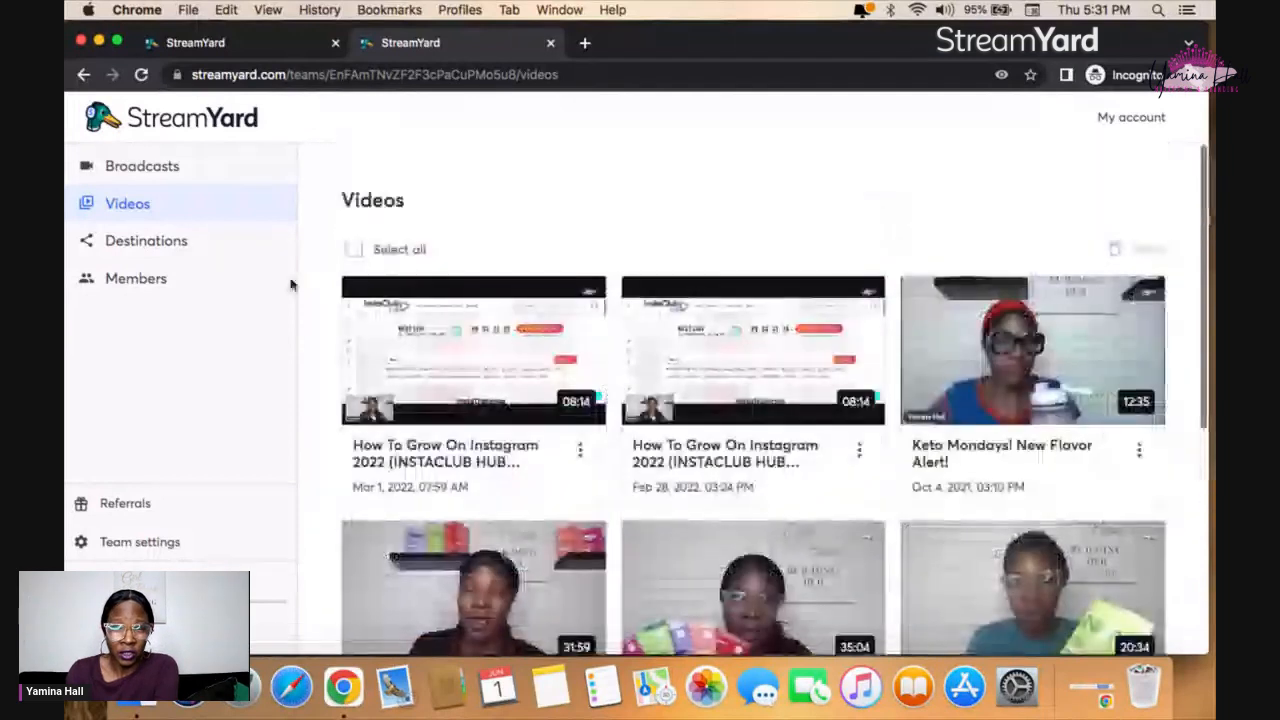
left_click(182, 245)
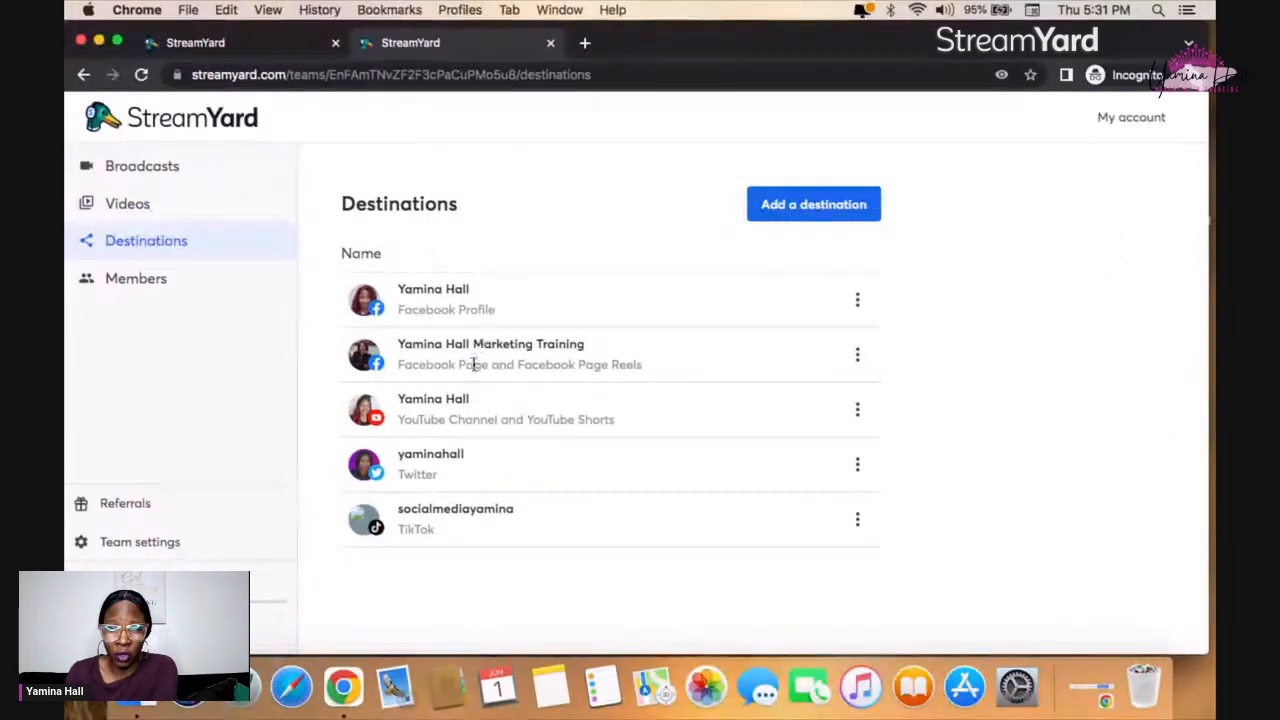
scroll(531, 351, "down", 1)
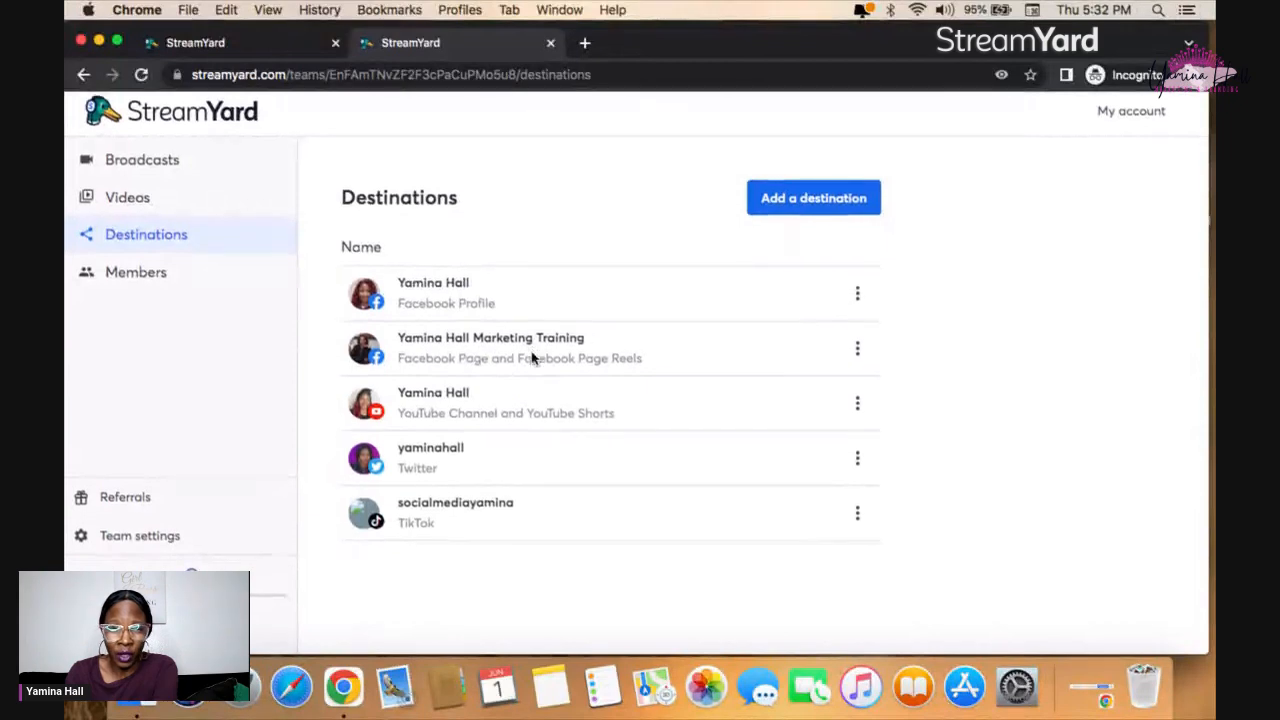
scroll(531, 358, "up", 1)
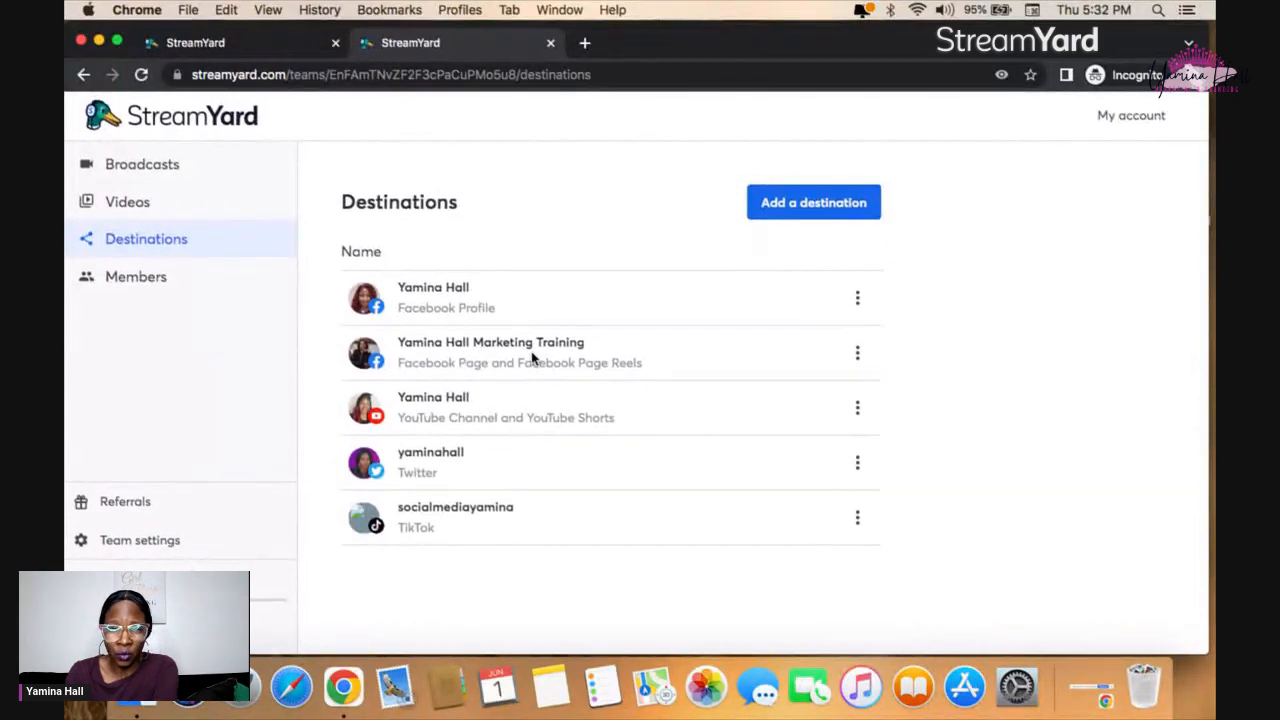
Switch to the browser window with the StreamYard recording studio to view it, and return to the Destinations page
left_click(97, 42)
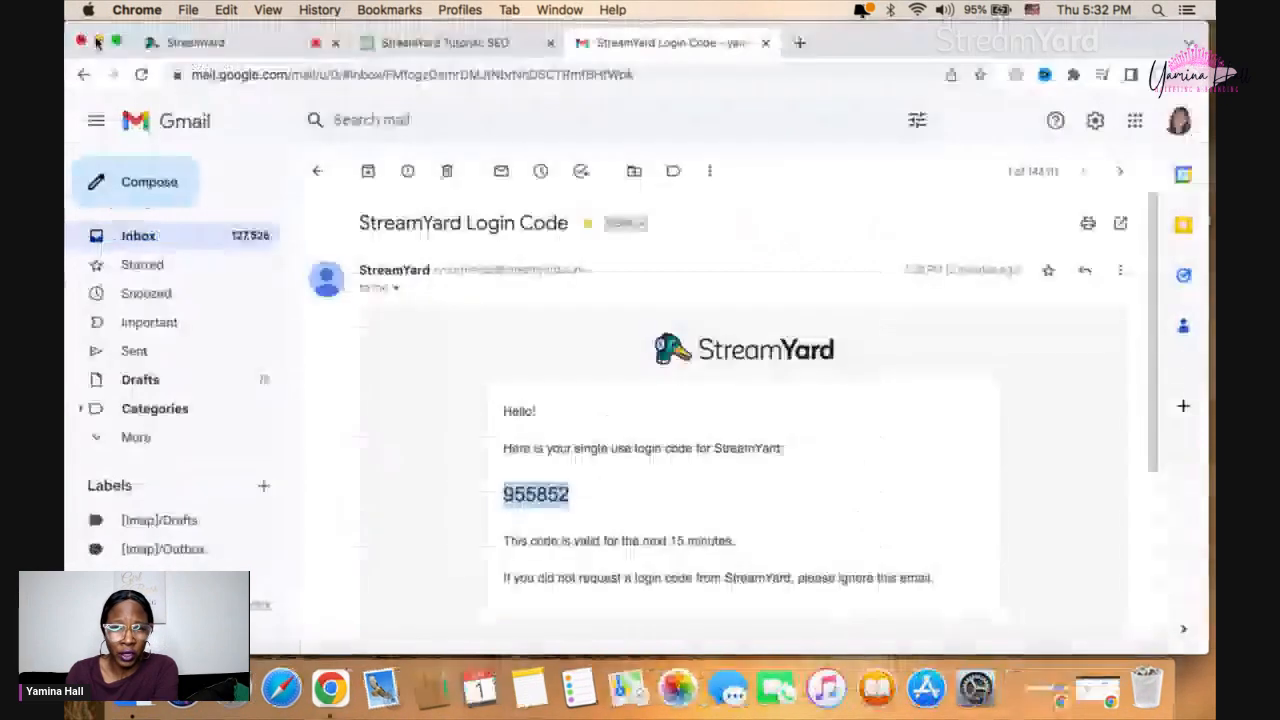
left_click(198, 43)
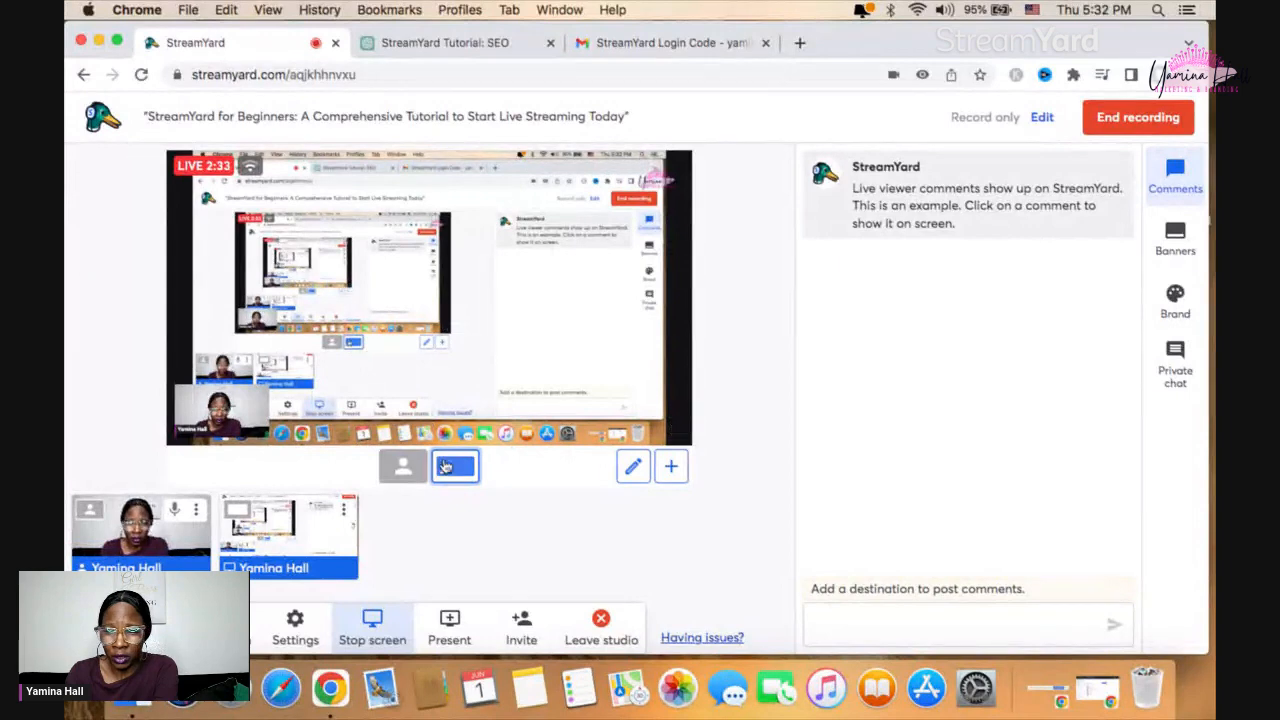
left_click(1100, 690)
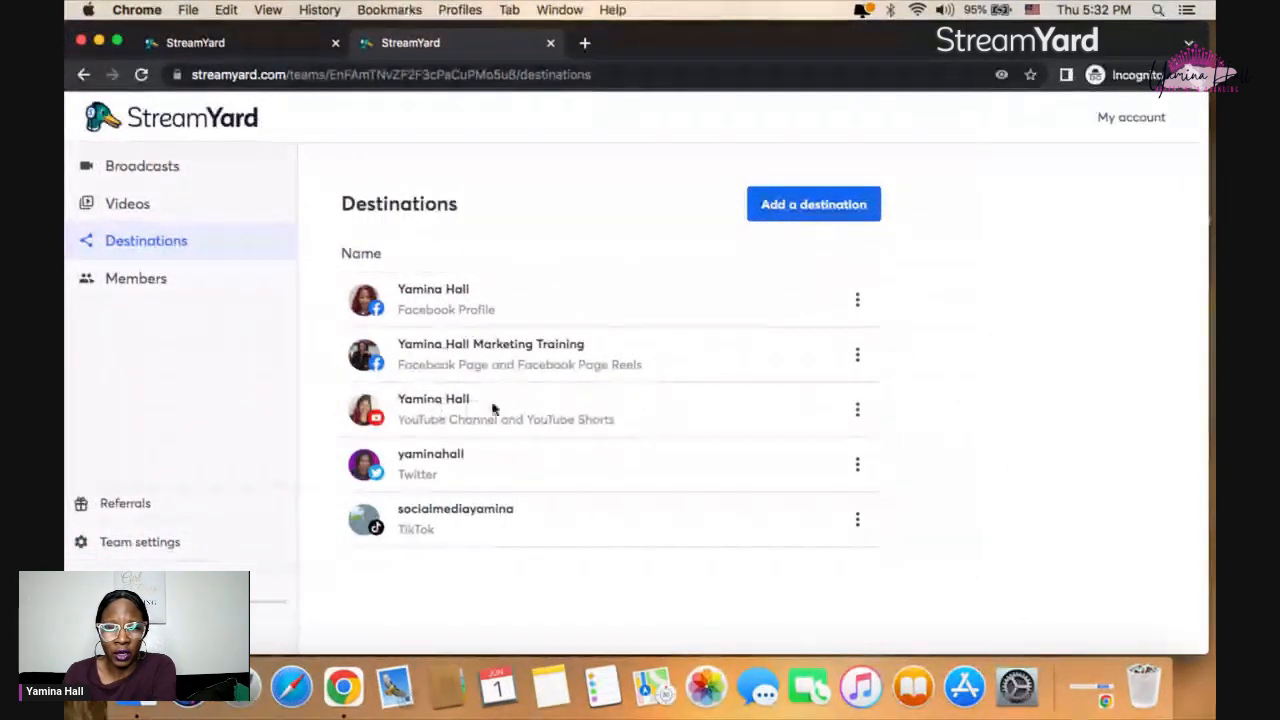
View the upcoming broadcasts and examine the invite and sharing options for referrals
left_click(153, 166)
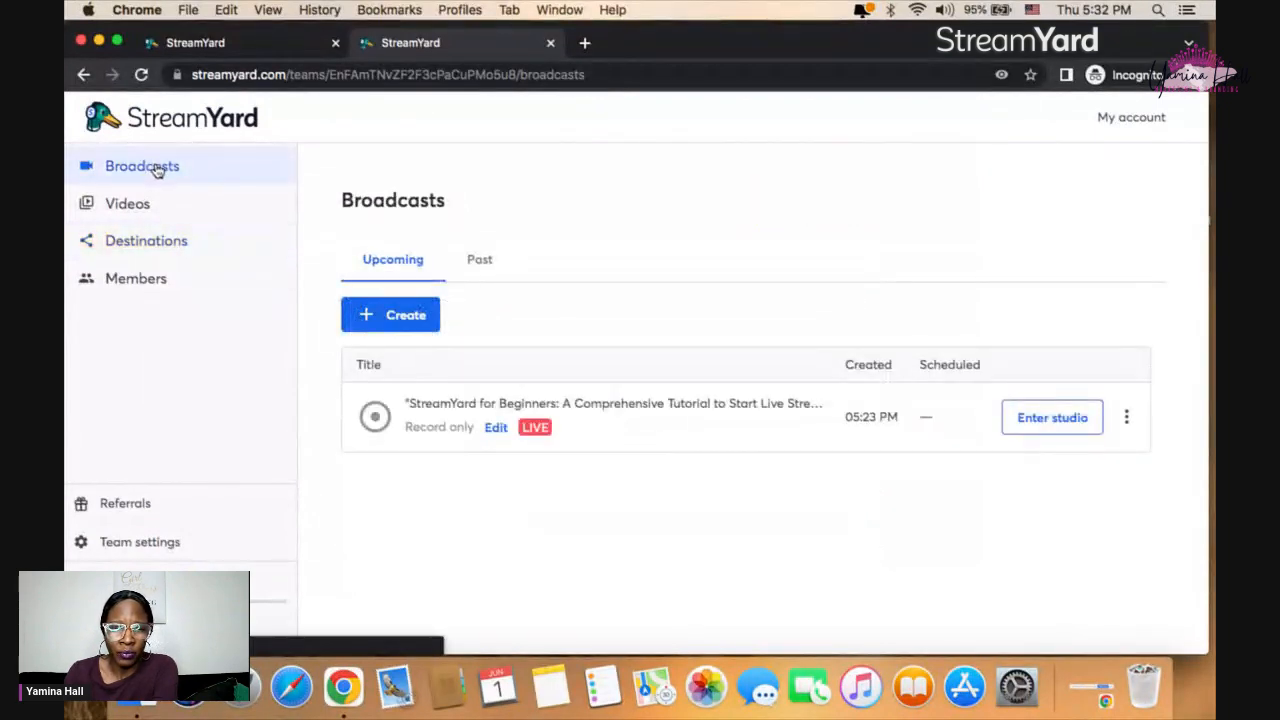
left_click(125, 507)
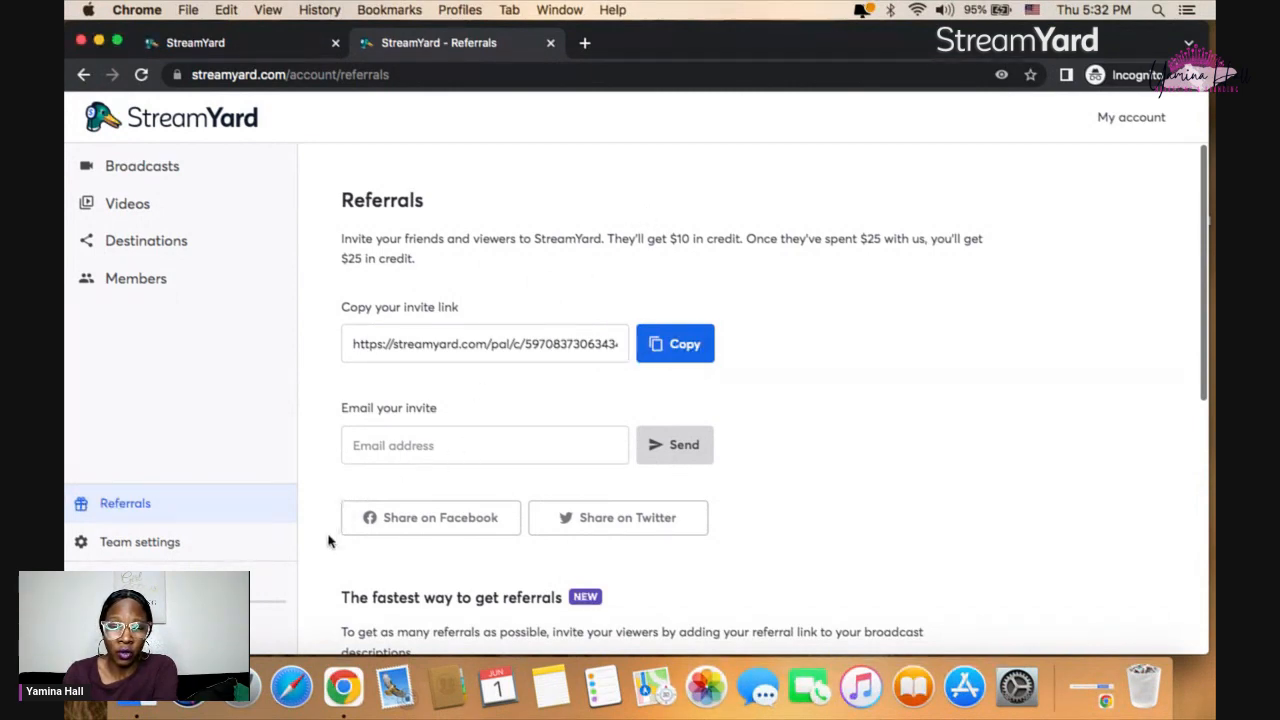
scroll(500, 411, "down", 5)
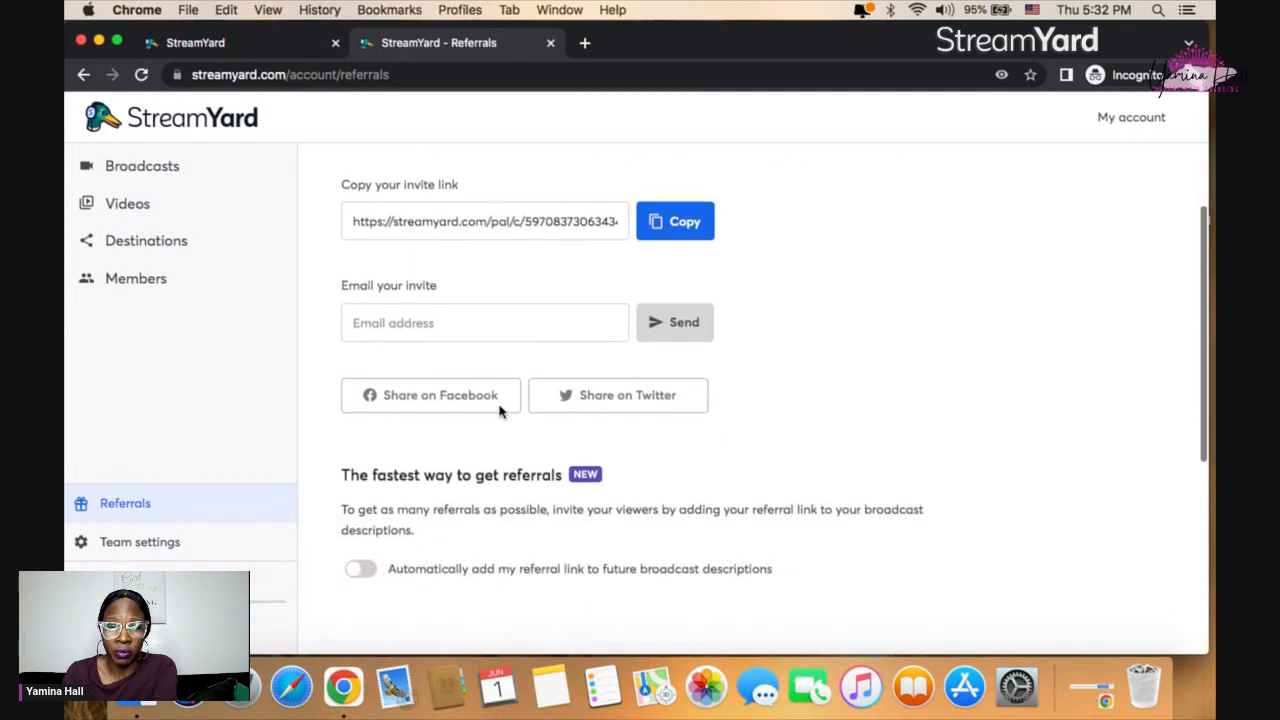
scroll(465, 385, "up", 5)
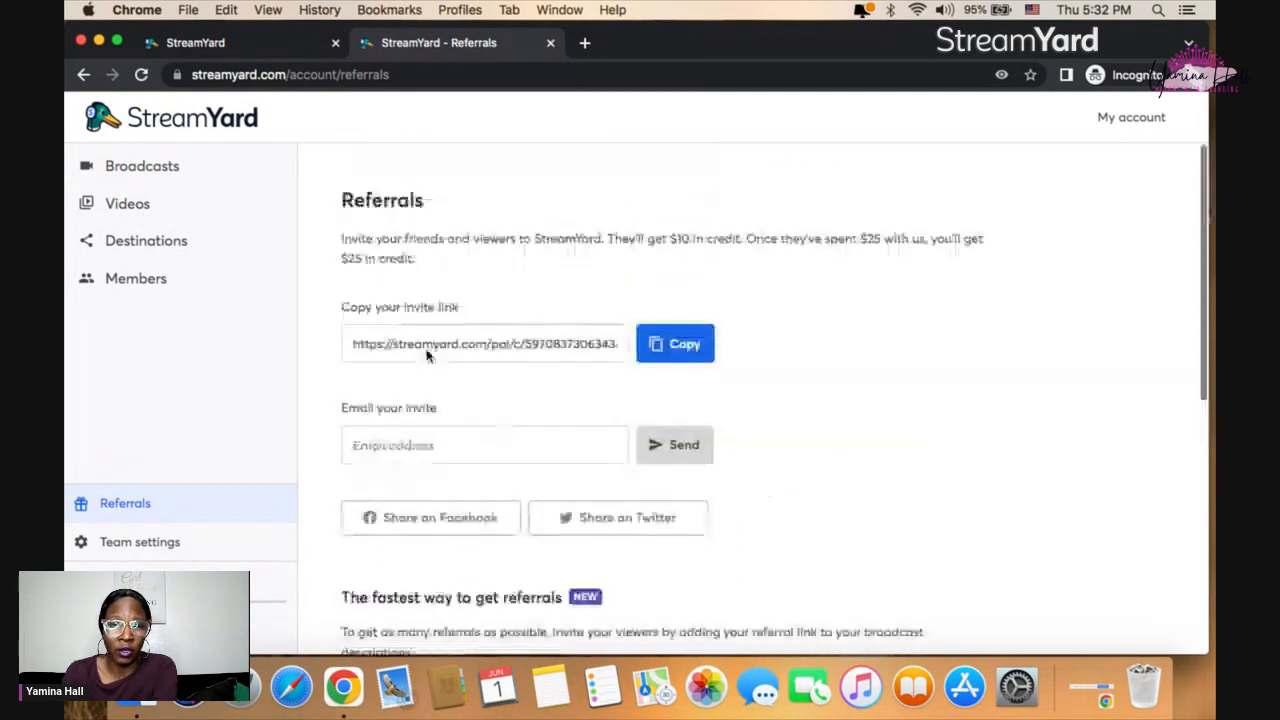
From the Broadcasts page, start creating a studio live stream and select the YouTube channel as its destination
left_click(150, 166)
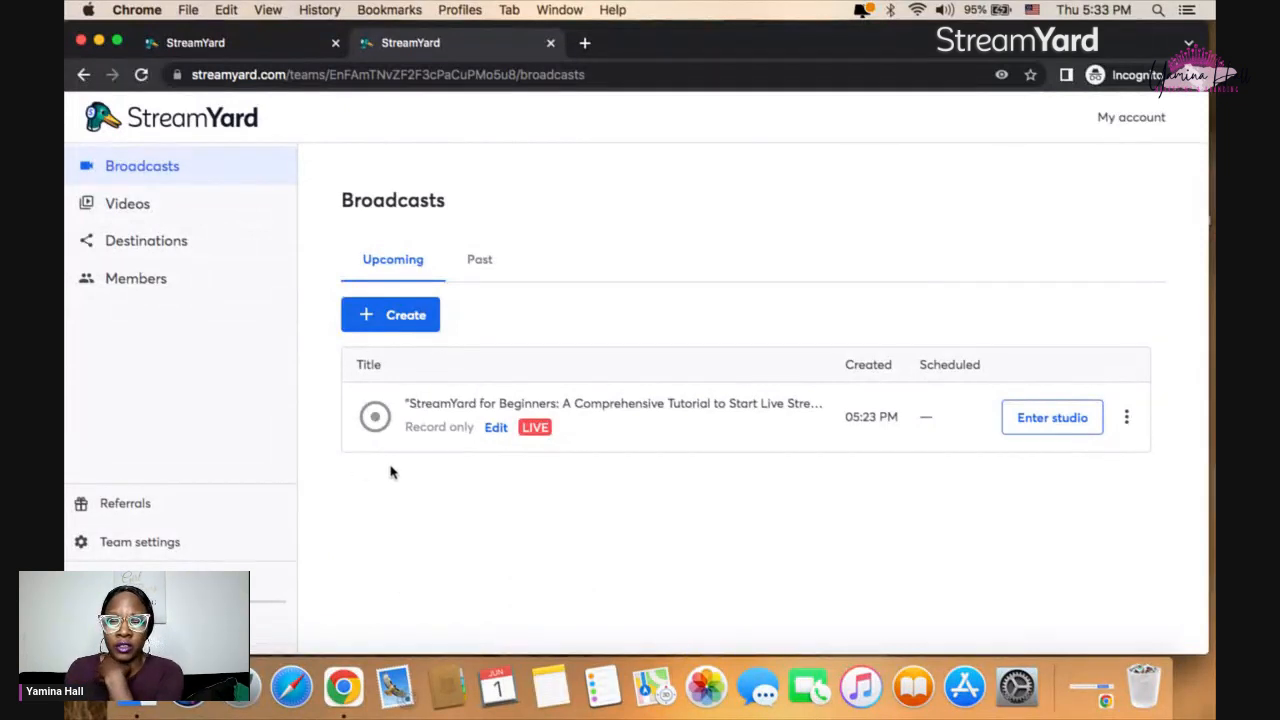
left_click(406, 317)
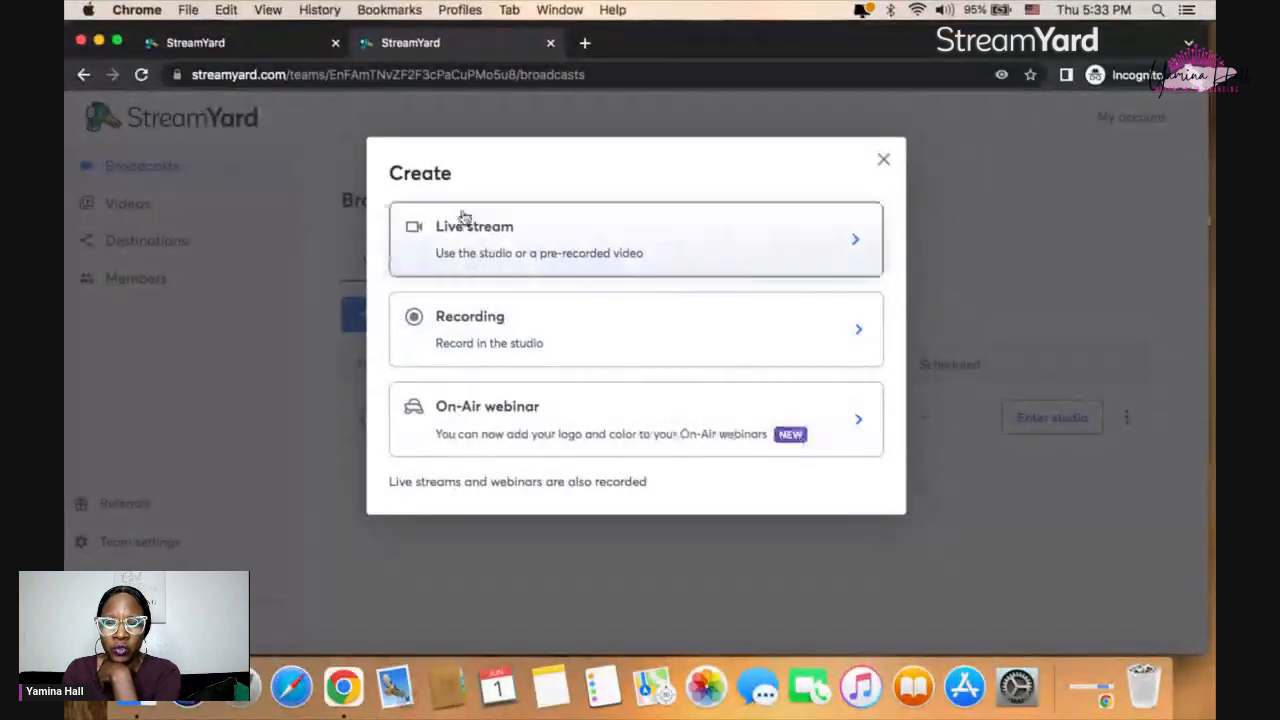
left_click(478, 255)
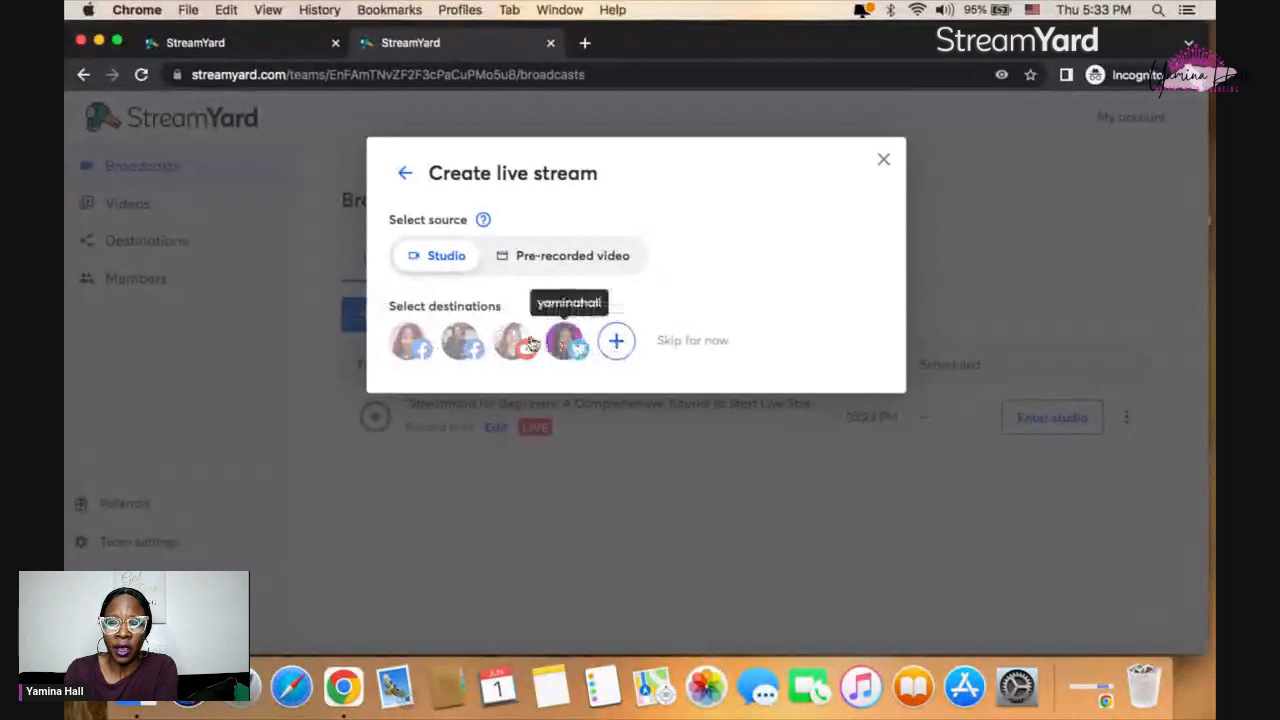
left_click(616, 343)
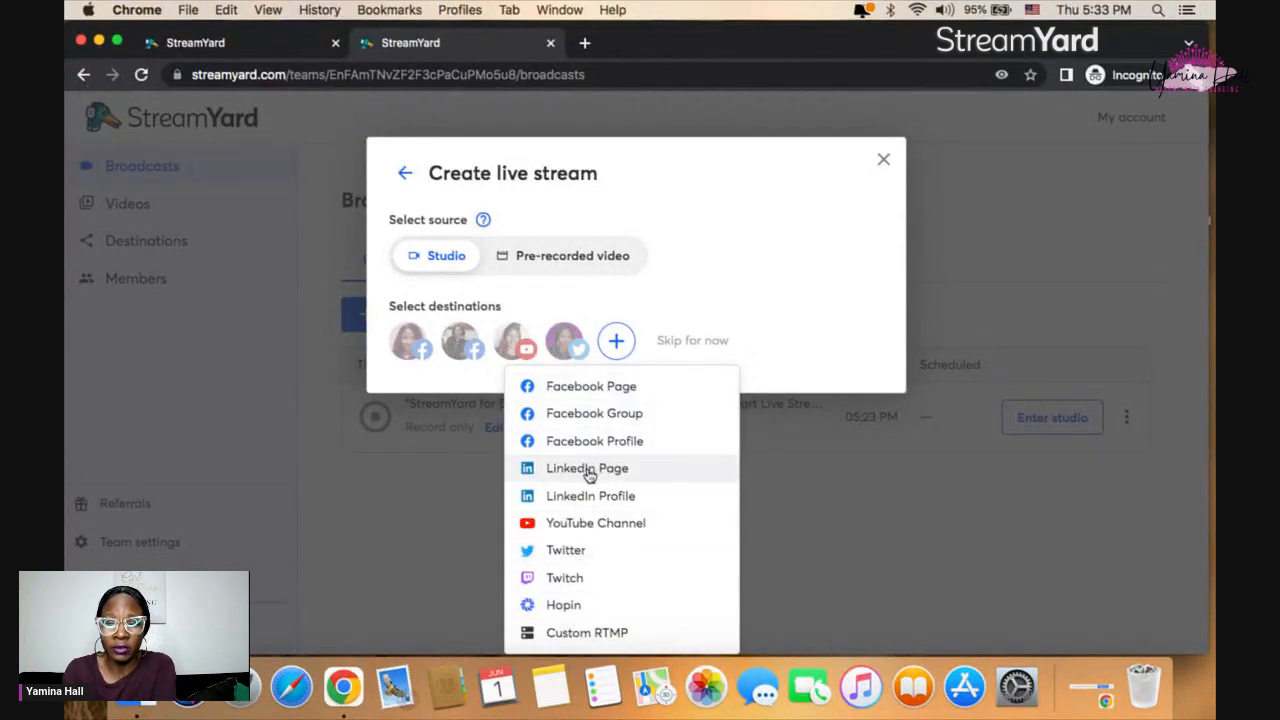
left_click(519, 345)
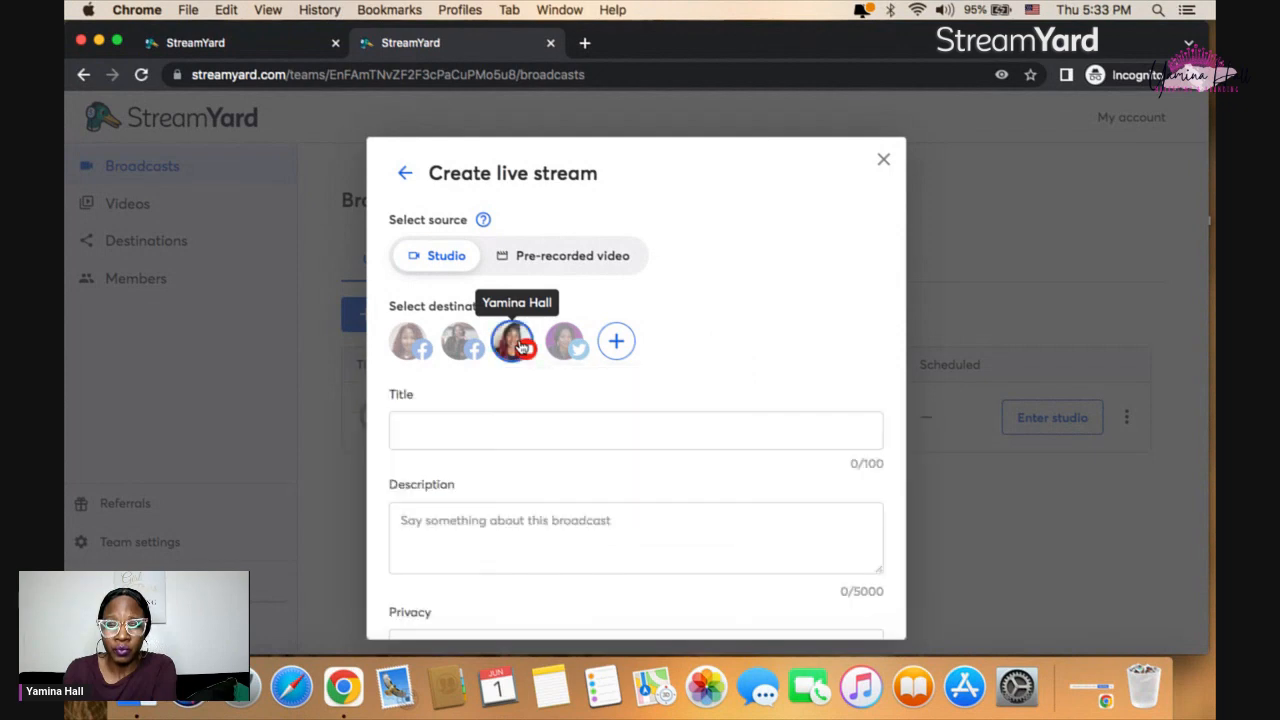
Title the live stream "Streaming live"
left_click(418, 428)
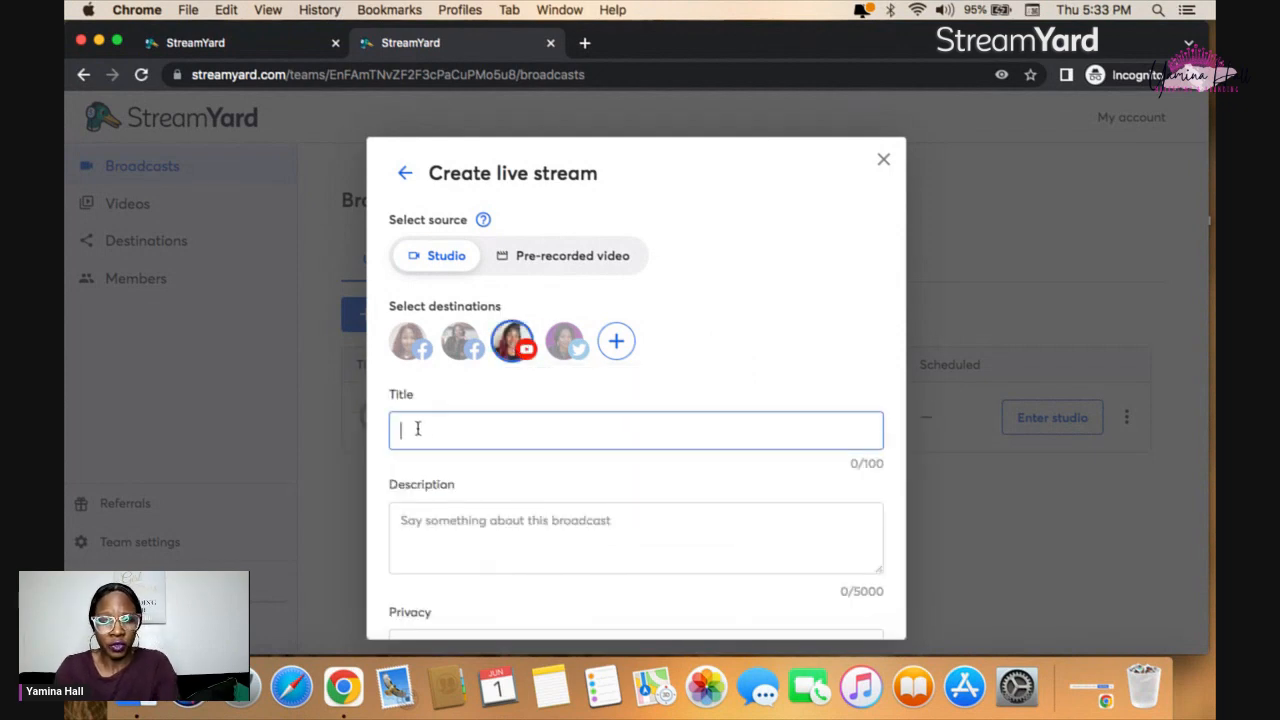
type("St")
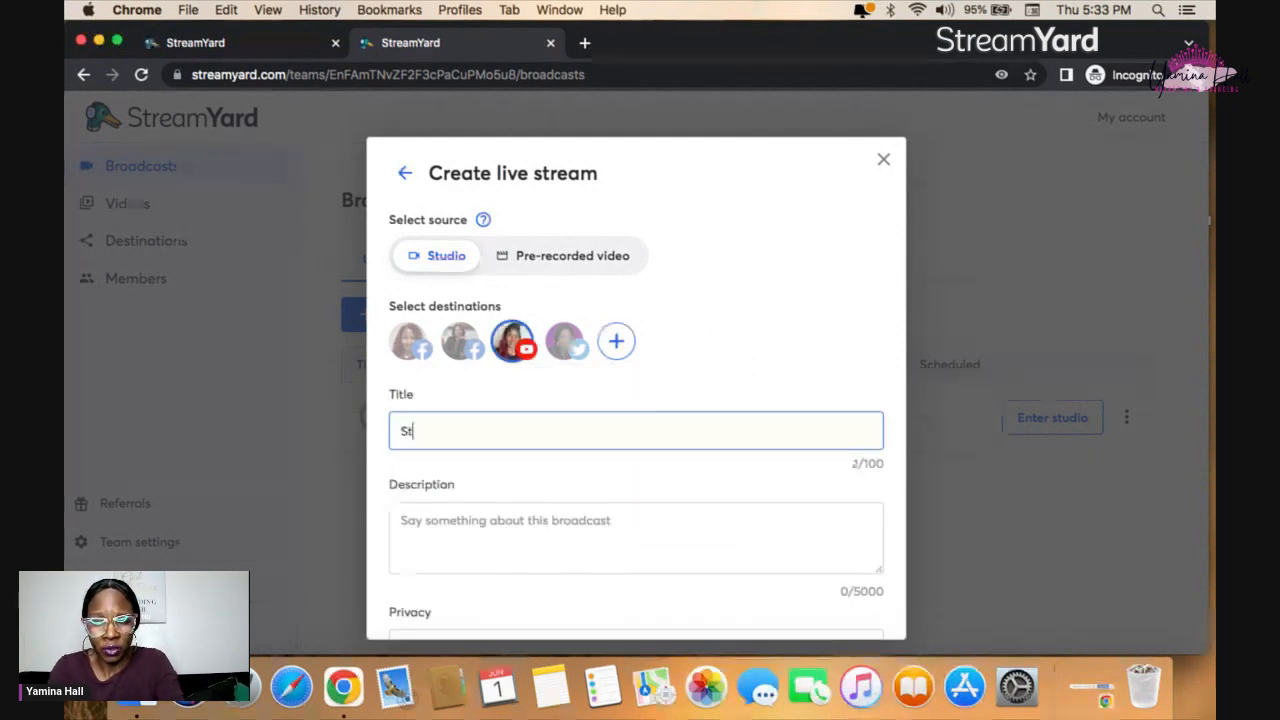
type("reaming live")
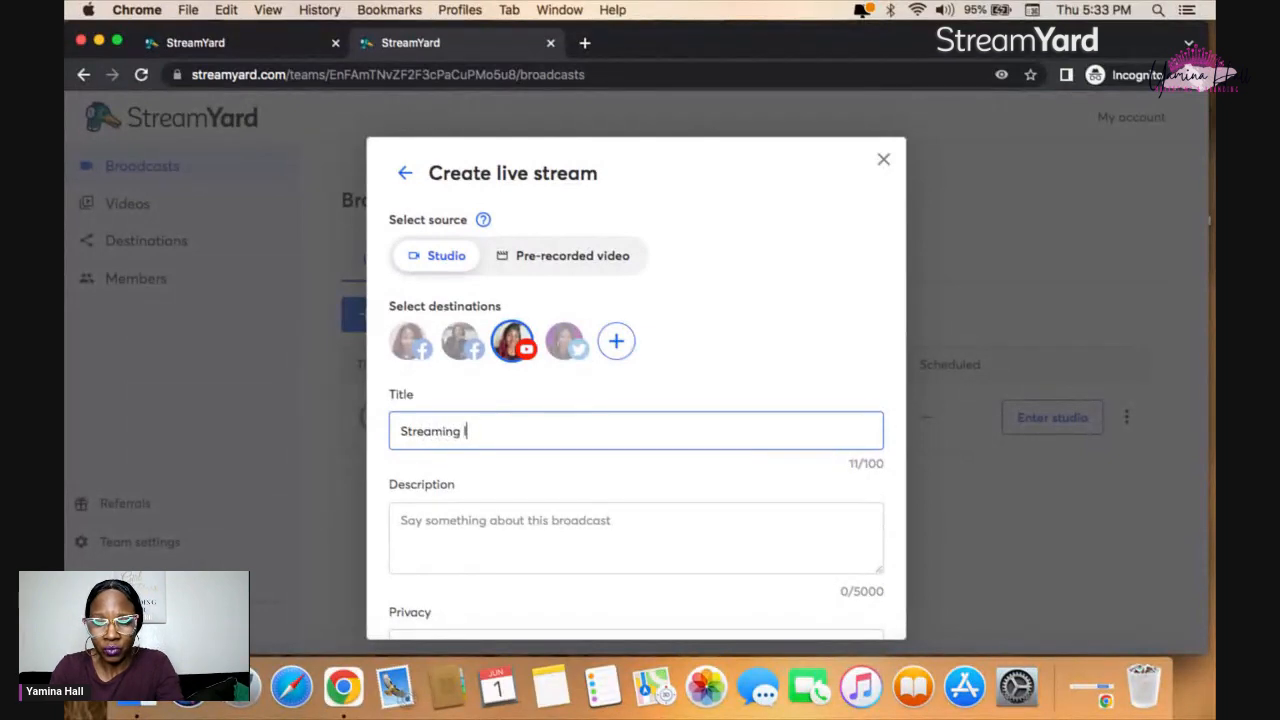
Enter "live streaming" as the broadcast description and choose Public as the privacy setting
left_click(420, 532)
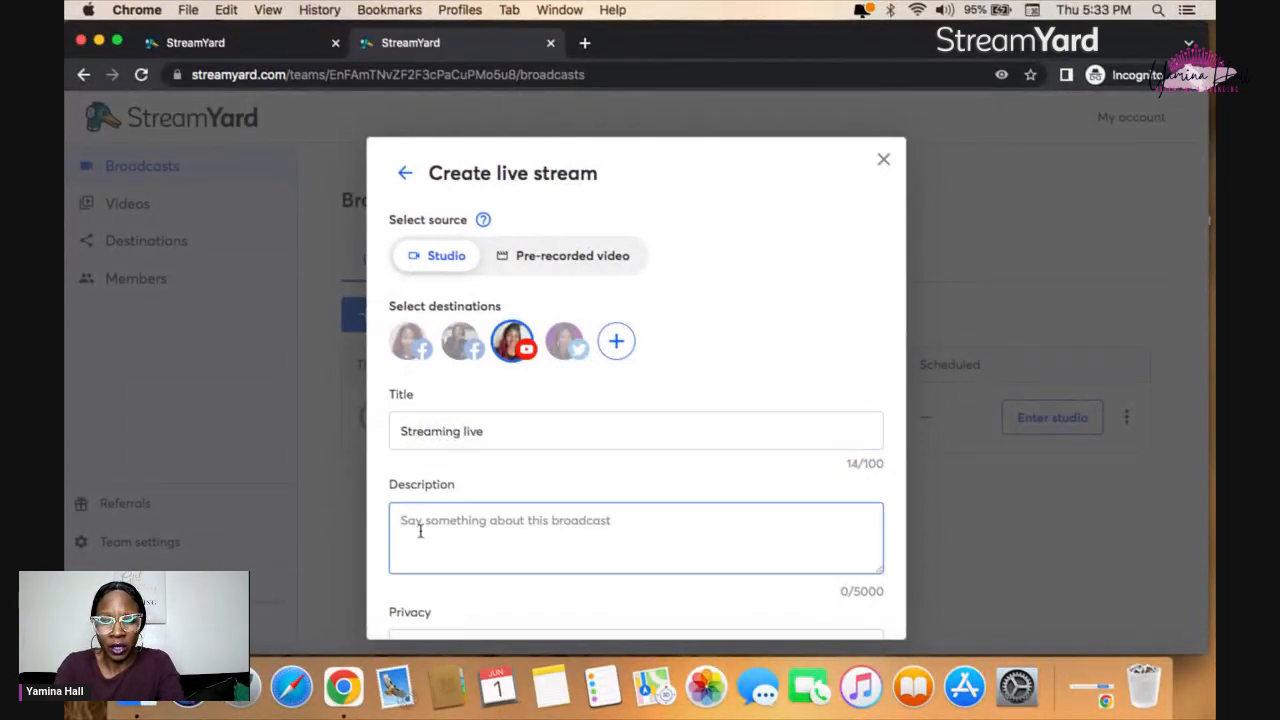
type("Llvistreming")
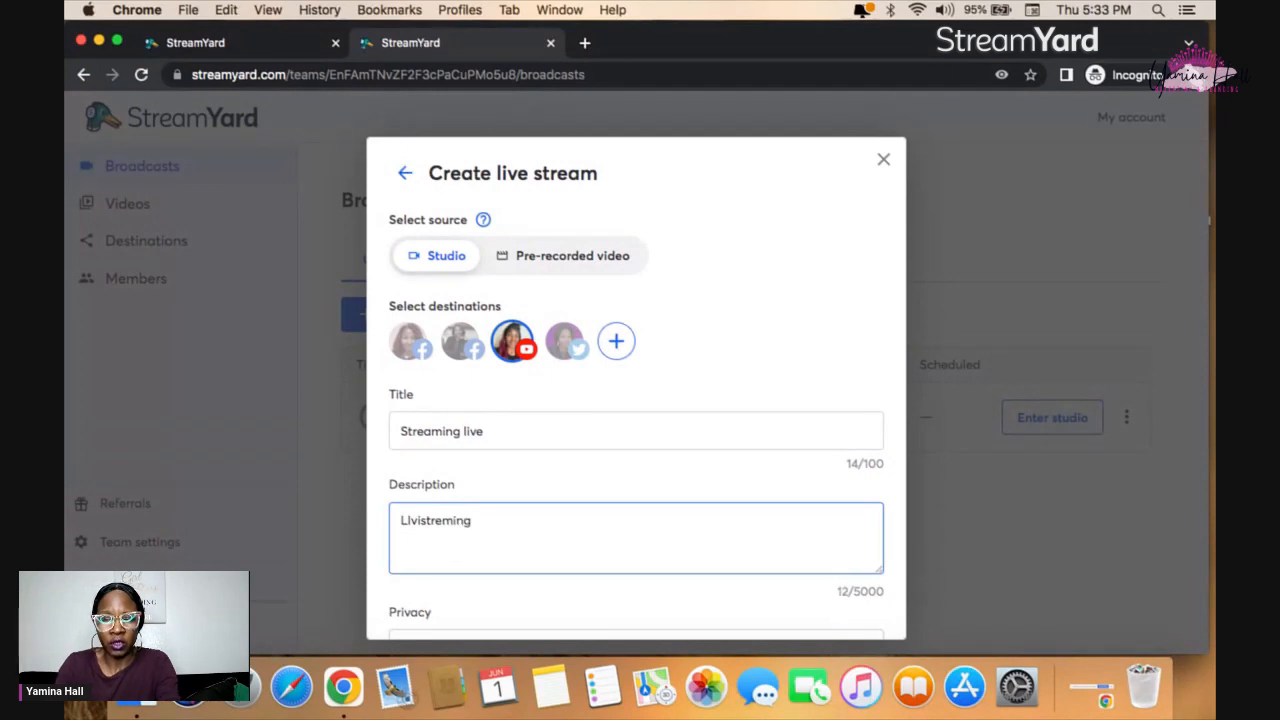
scroll(636, 388, "down", 3)
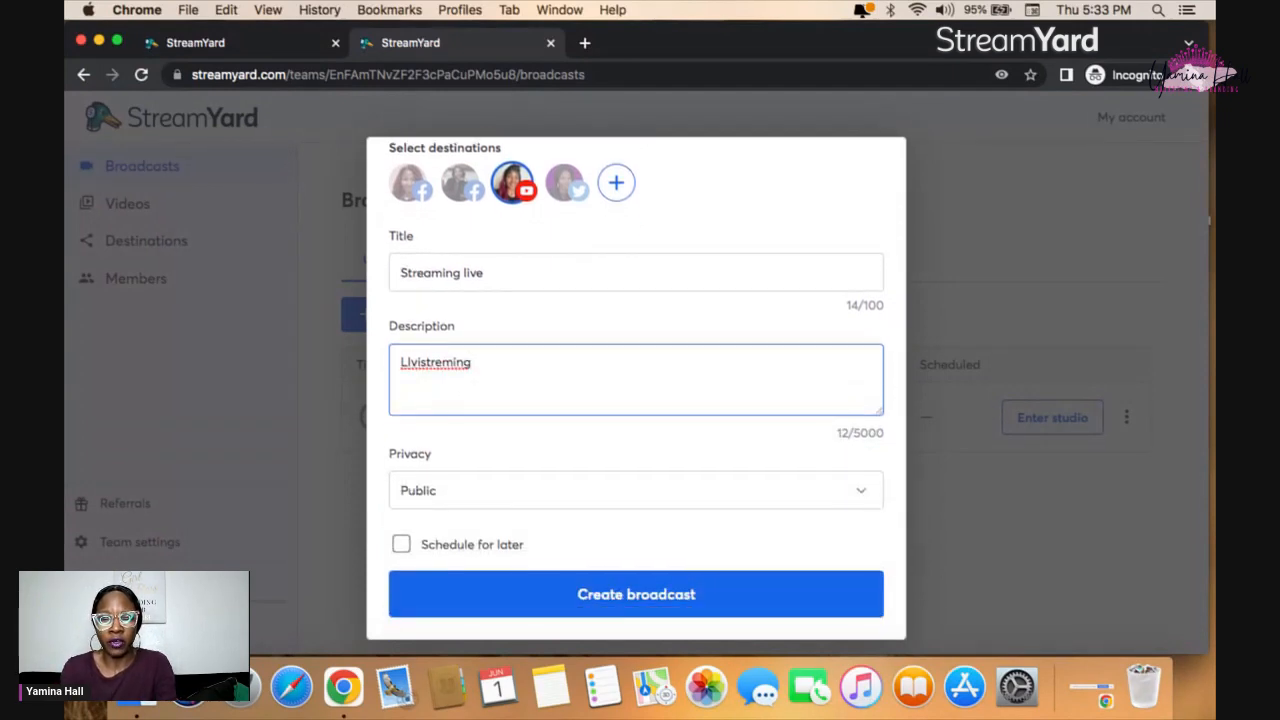
double_click(459, 361)
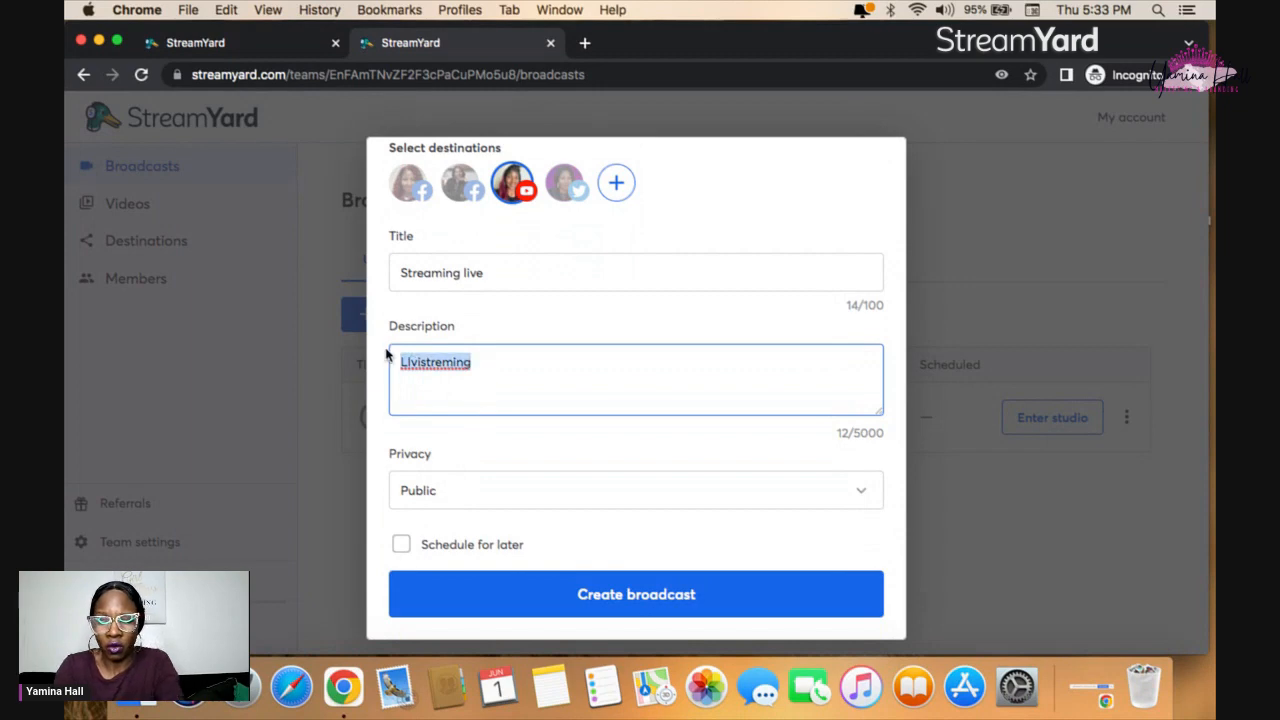
type("live s")
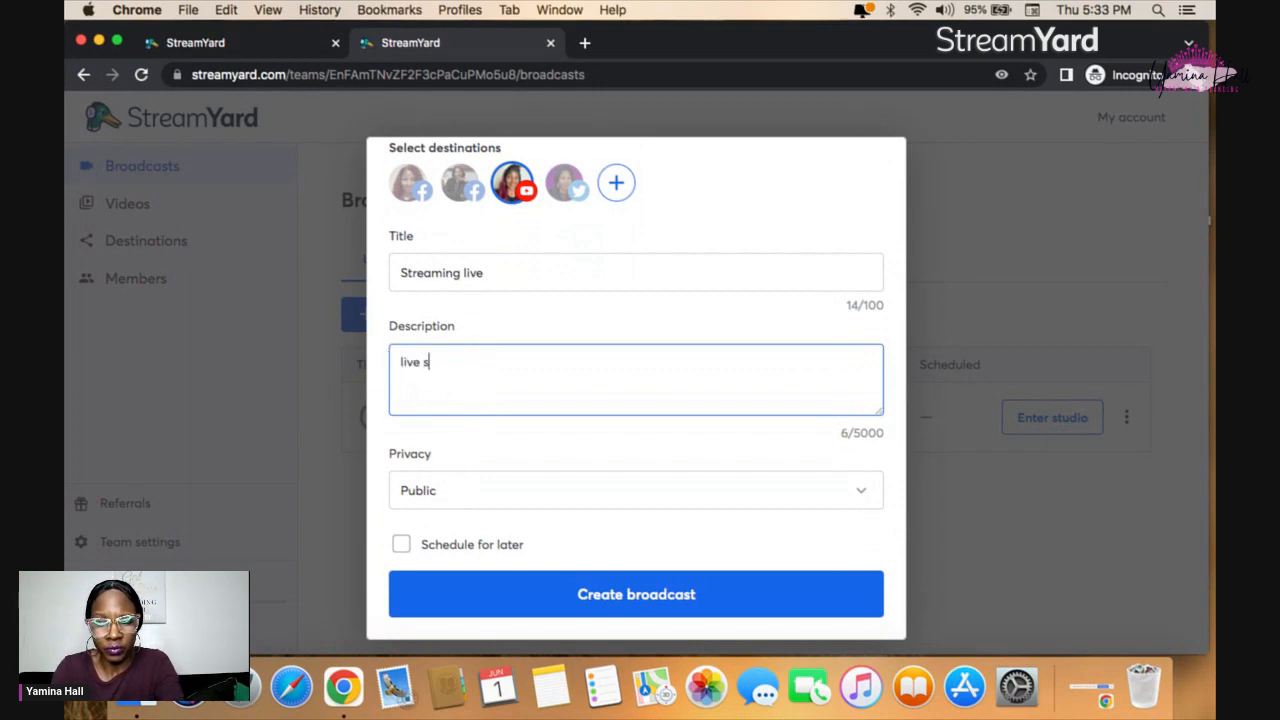
type("treaming")
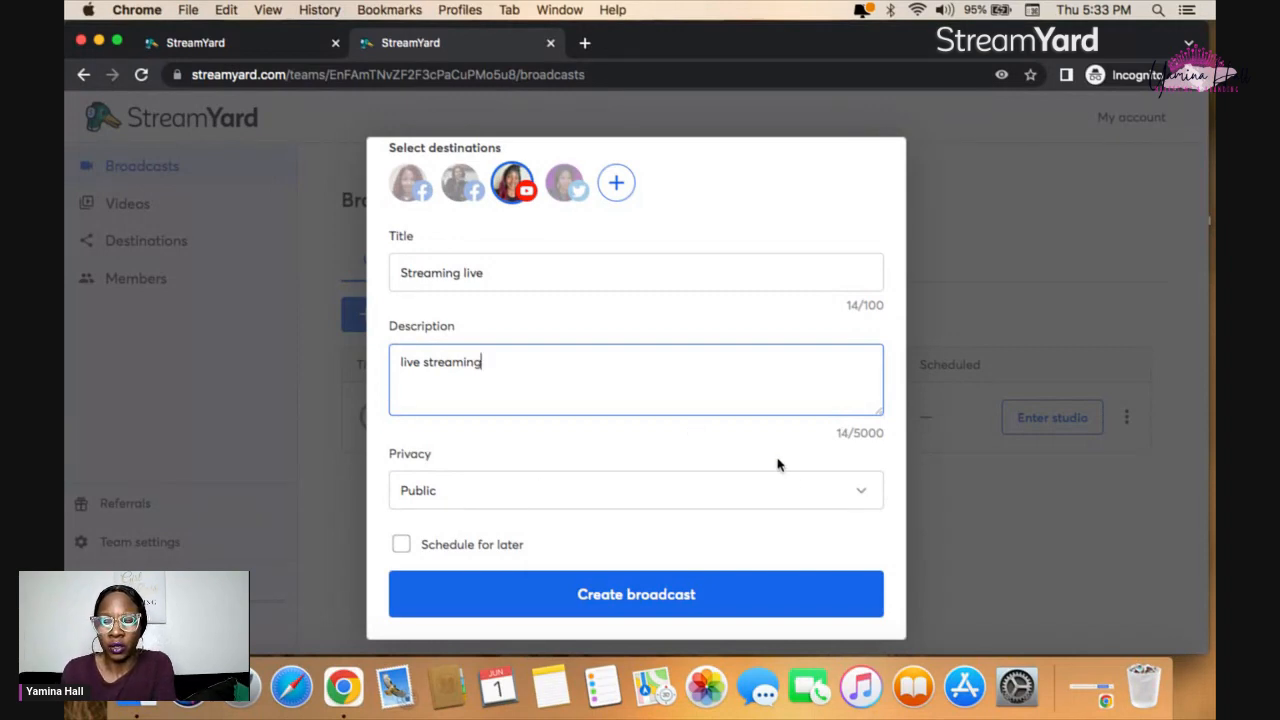
left_click(859, 492)
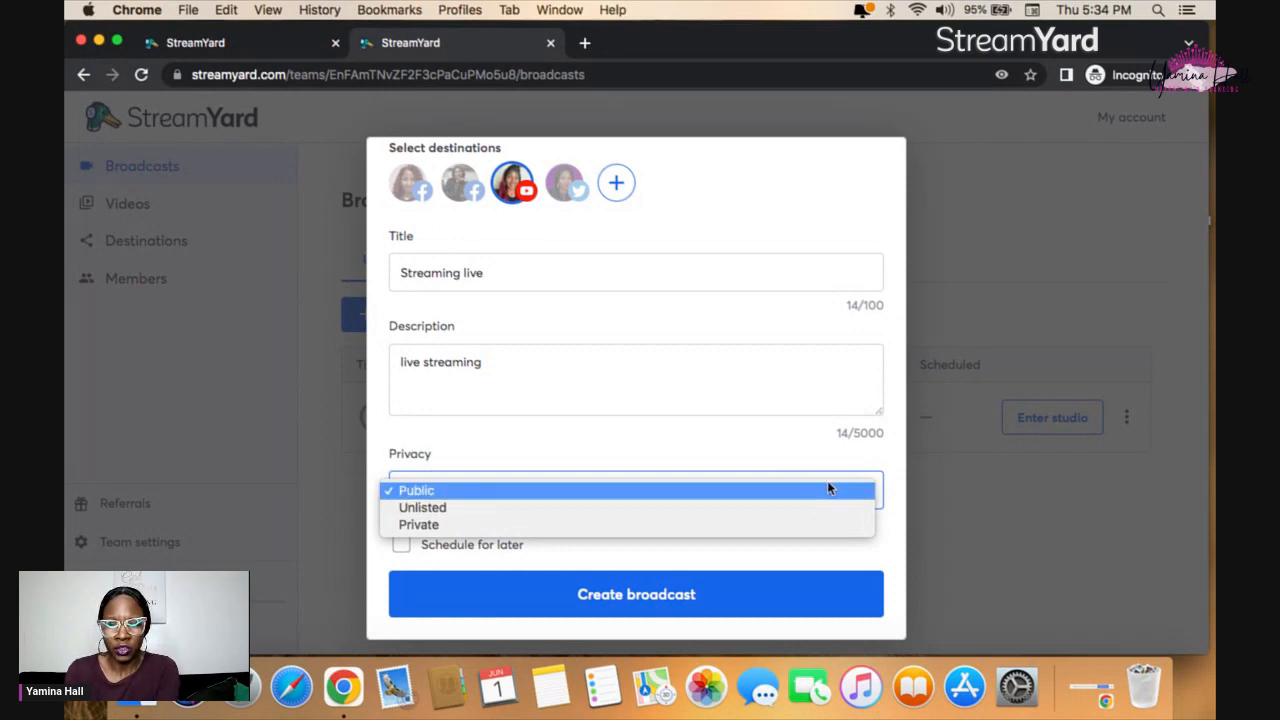
left_click(822, 490)
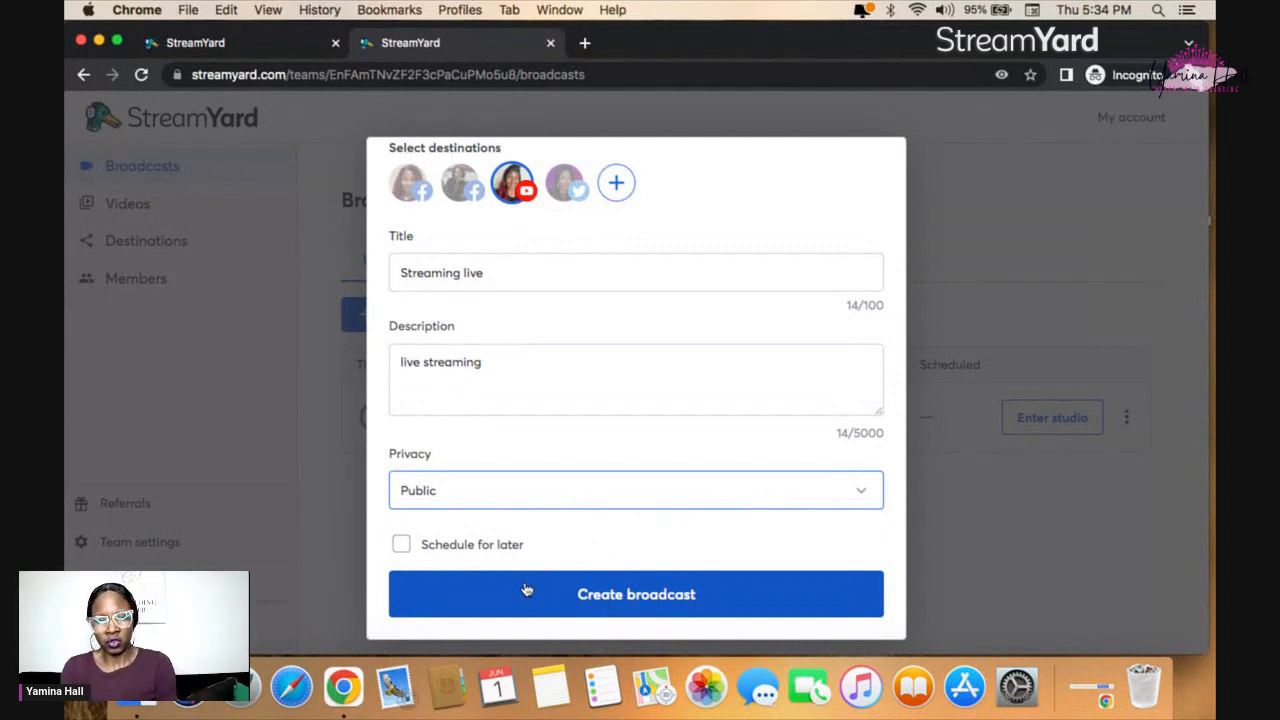
Schedule the broadcast for later and upload 2.png from the Desktop's social icons2 folder as its thumbnail, cropped to a plain red area
left_click(401, 546)
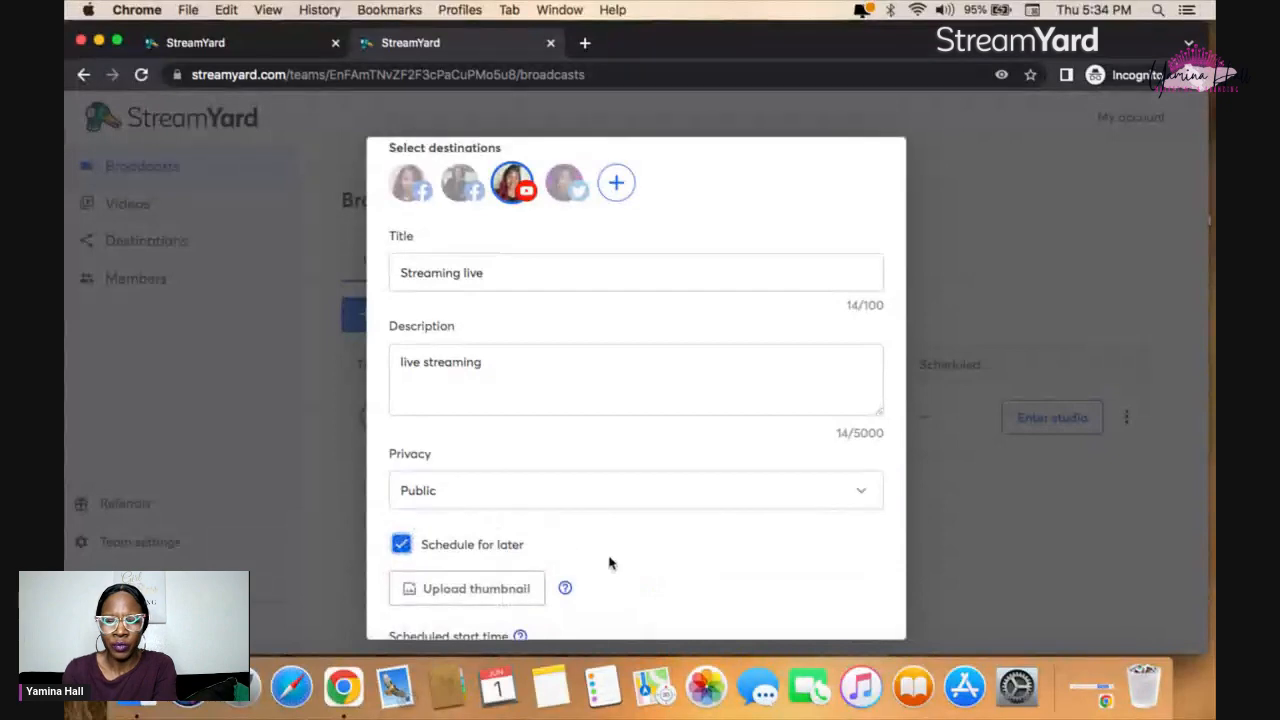
scroll(608, 563, "down", 3)
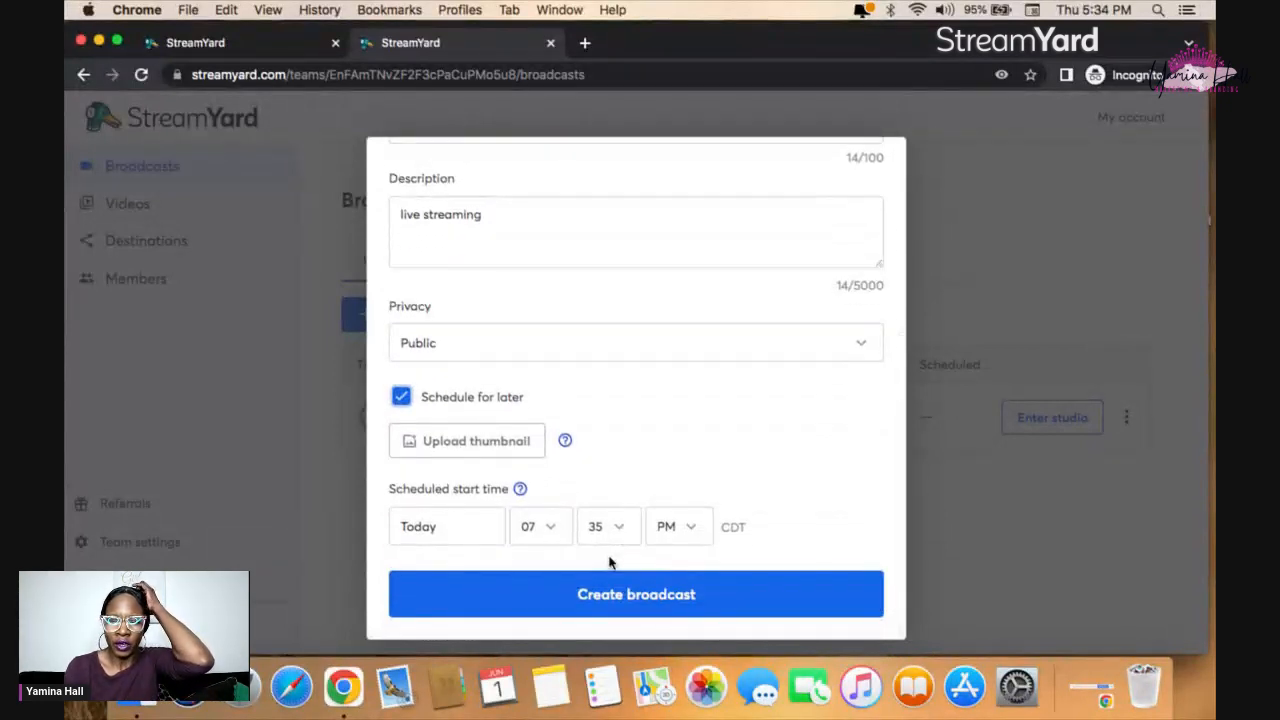
left_click(520, 444)
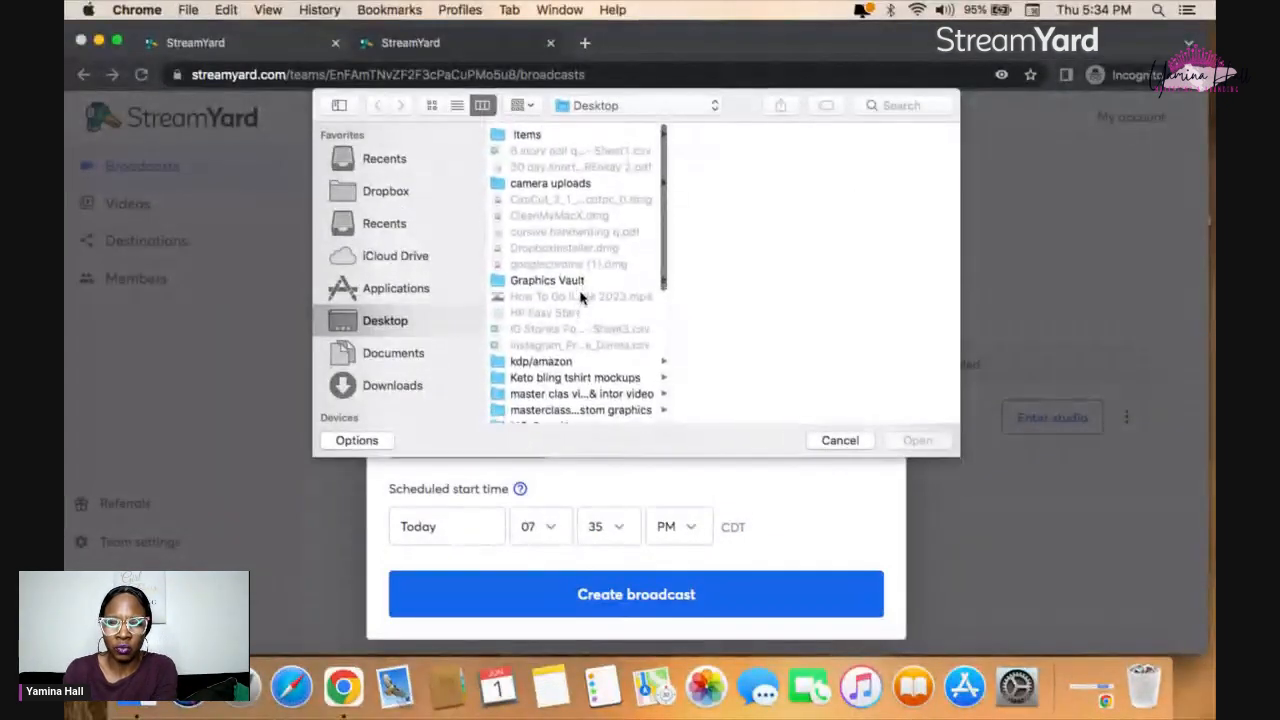
scroll(580, 297, "down", 5)
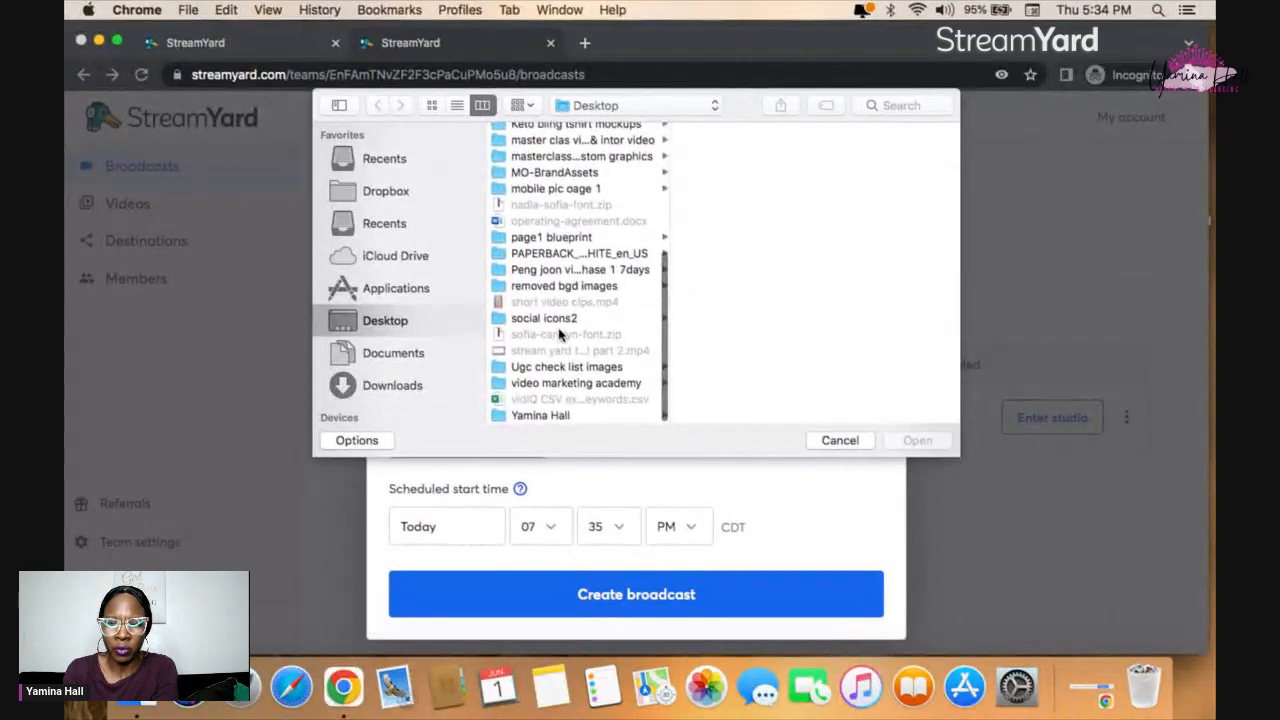
left_click(561, 320)
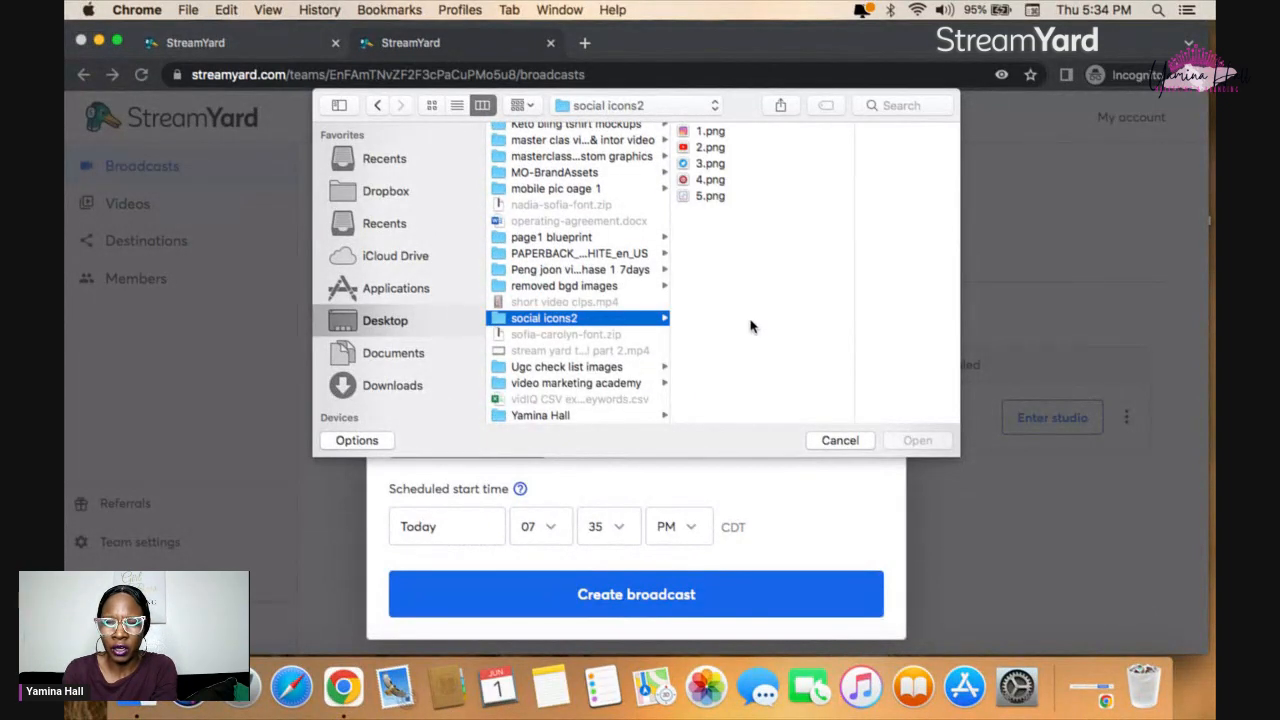
left_click(712, 148)
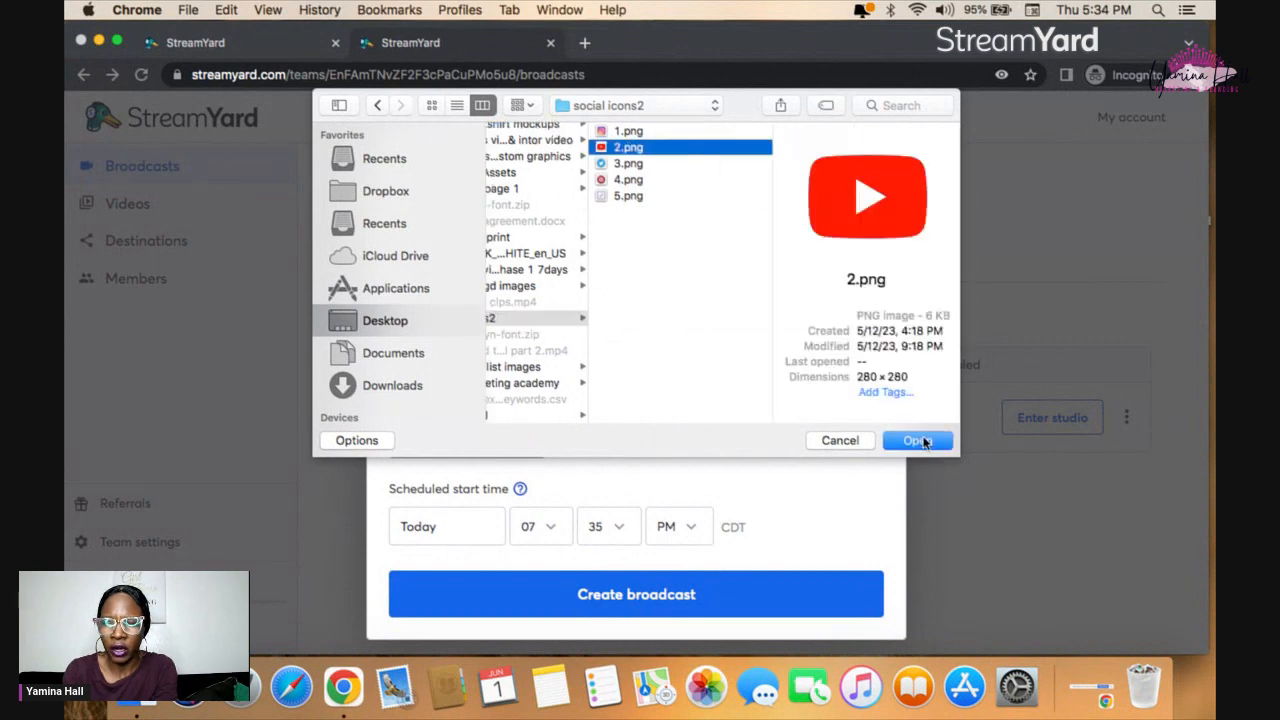
left_click(918, 442)
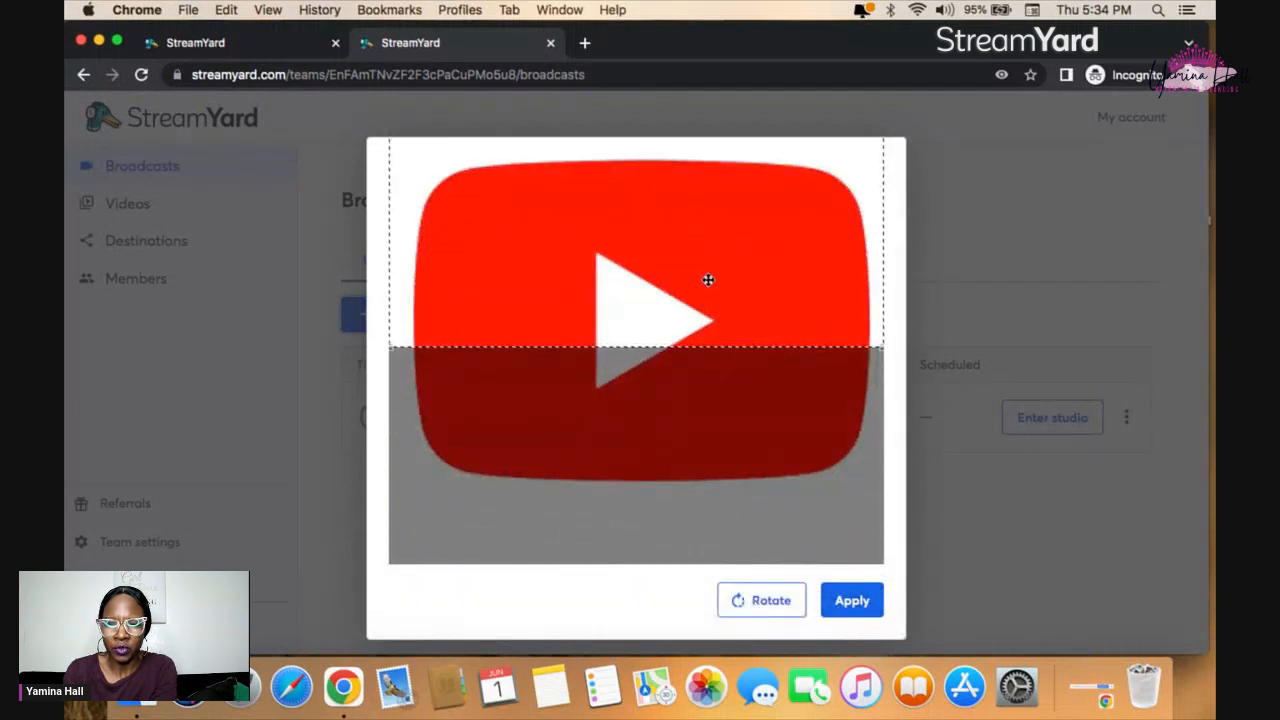
left_click_drag(668, 382, 665, 308)
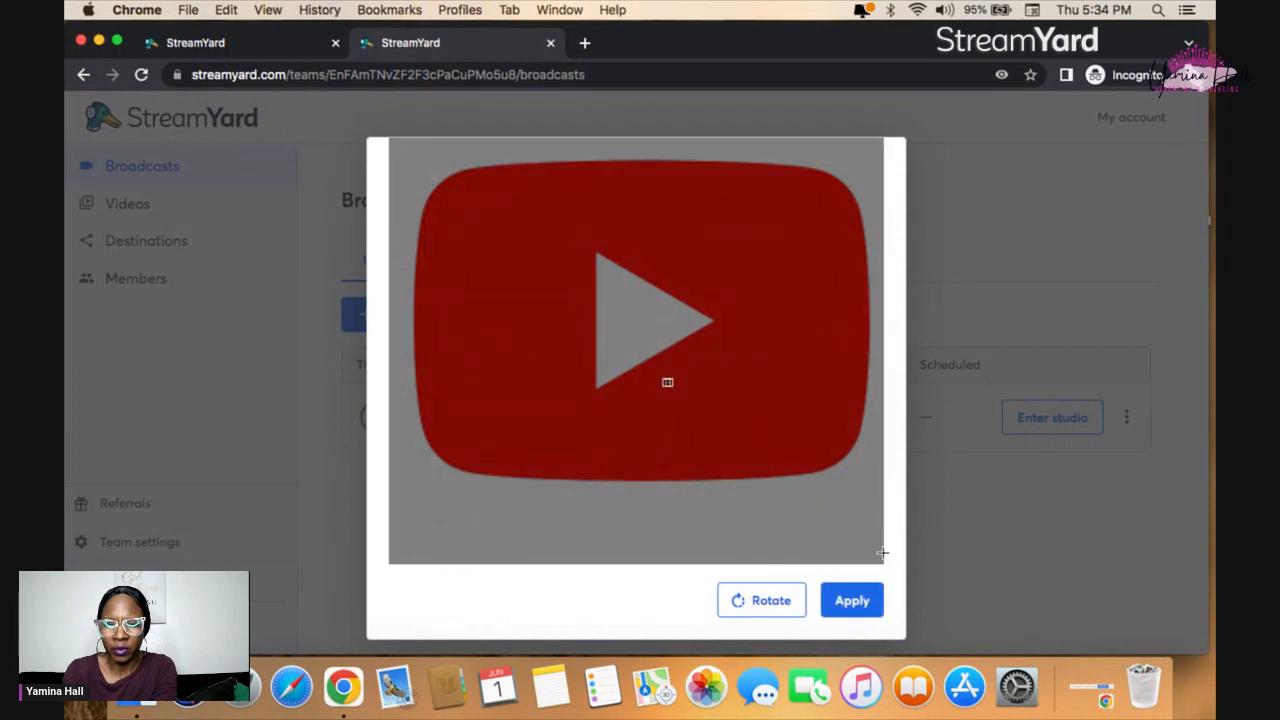
left_click(851, 600)
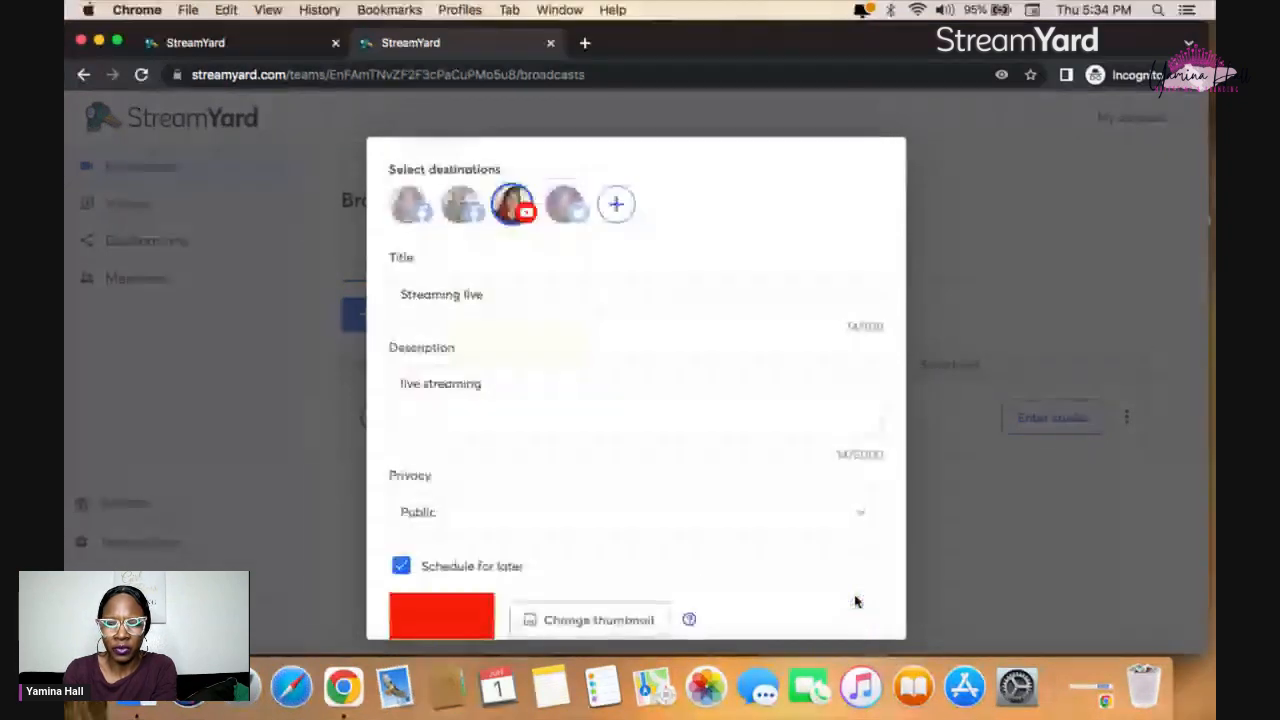
Set the scheduled start hour to 08 and create the broadcast
scroll(753, 566, "down", 5)
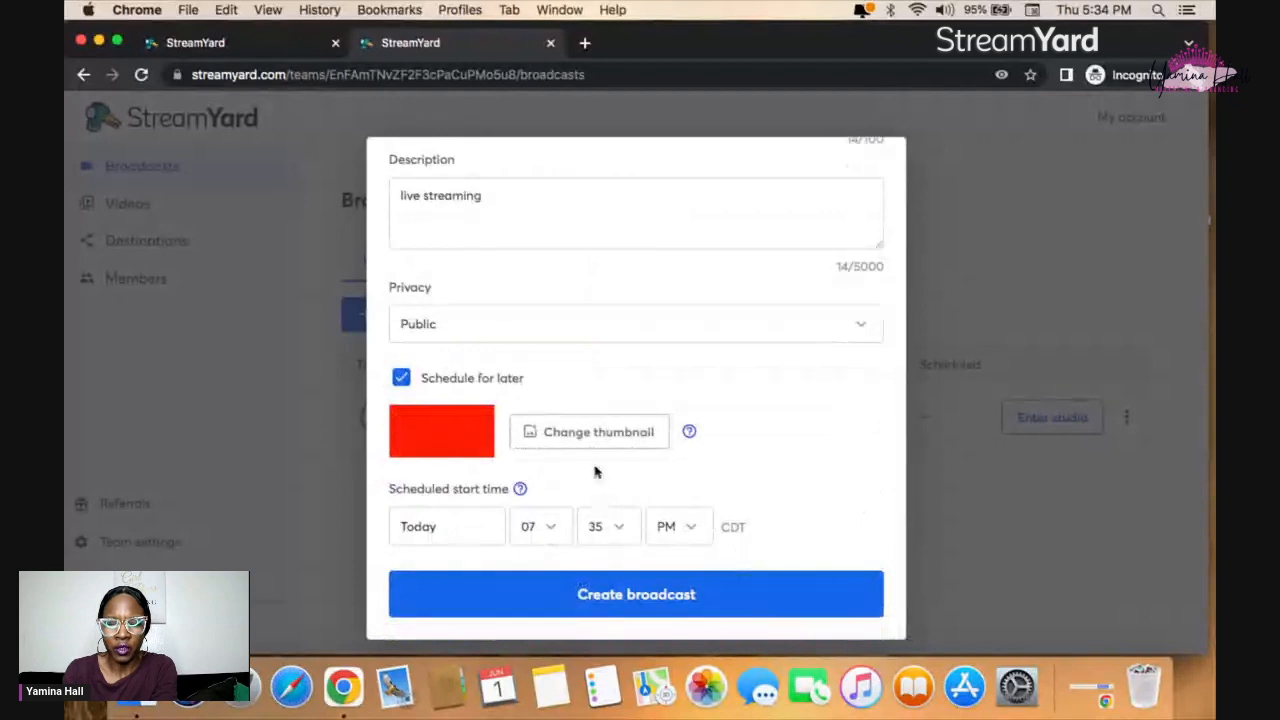
left_click(543, 528)
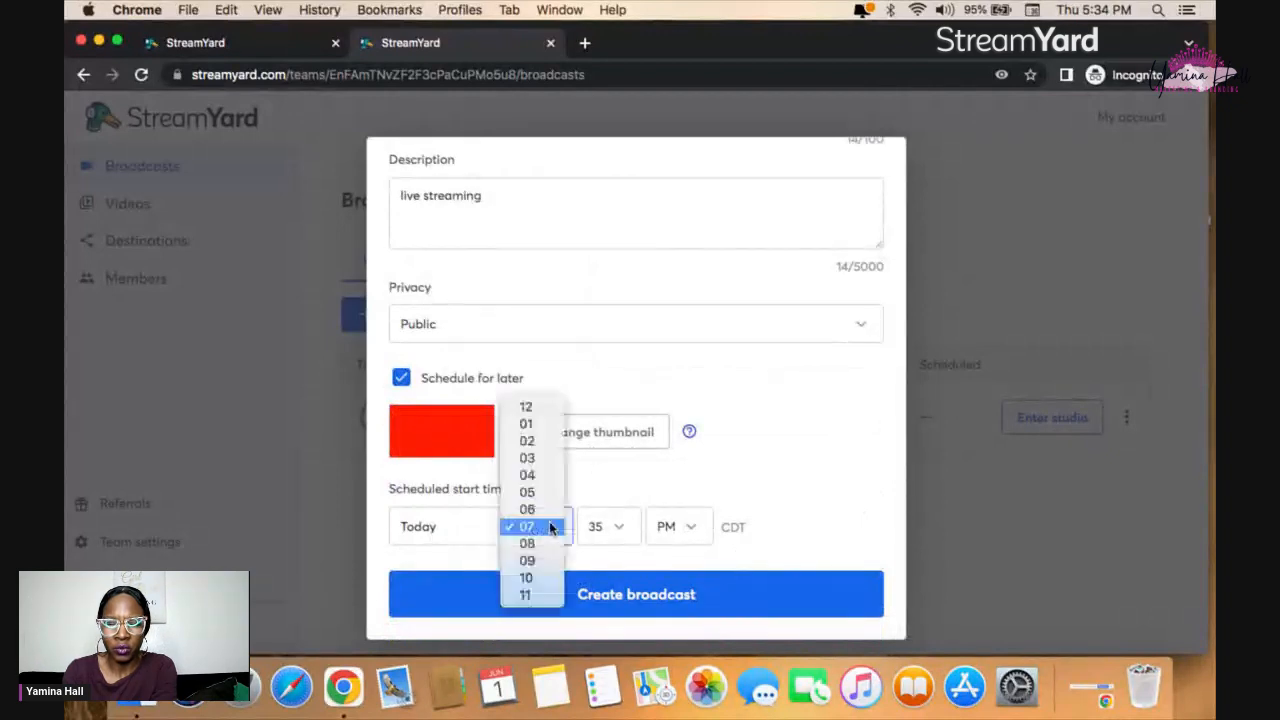
left_click(527, 544)
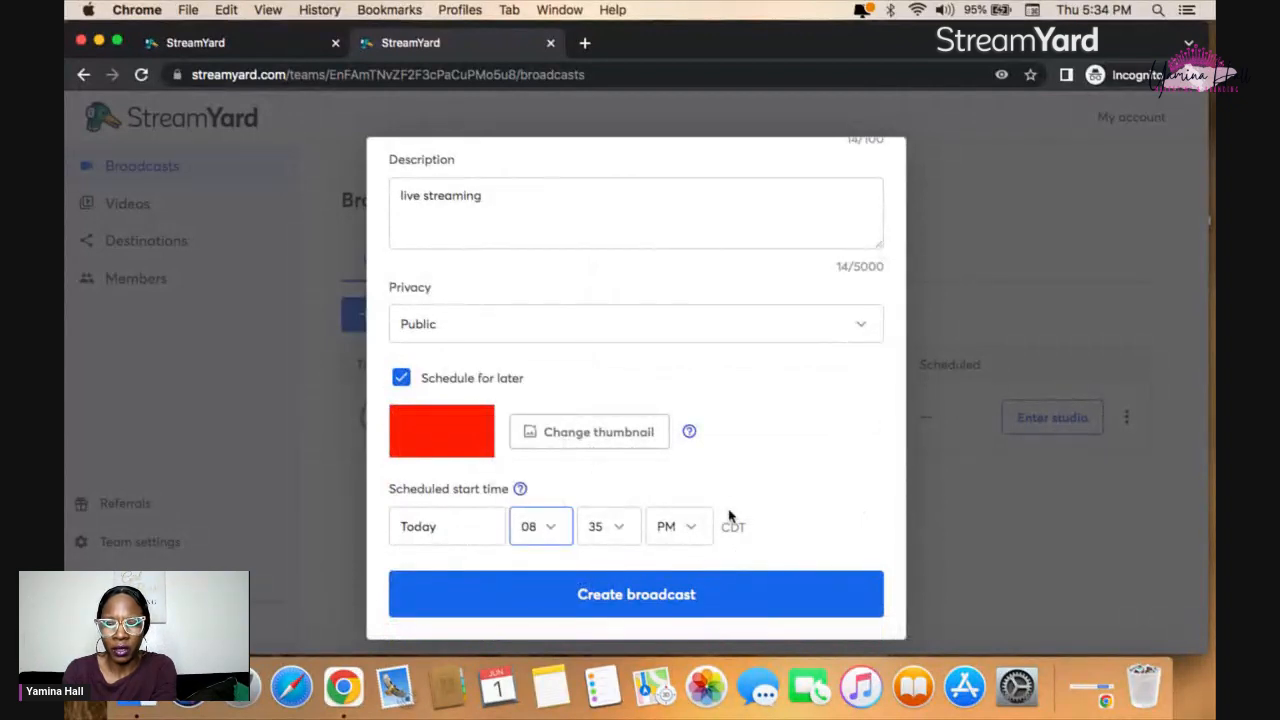
left_click(637, 597)
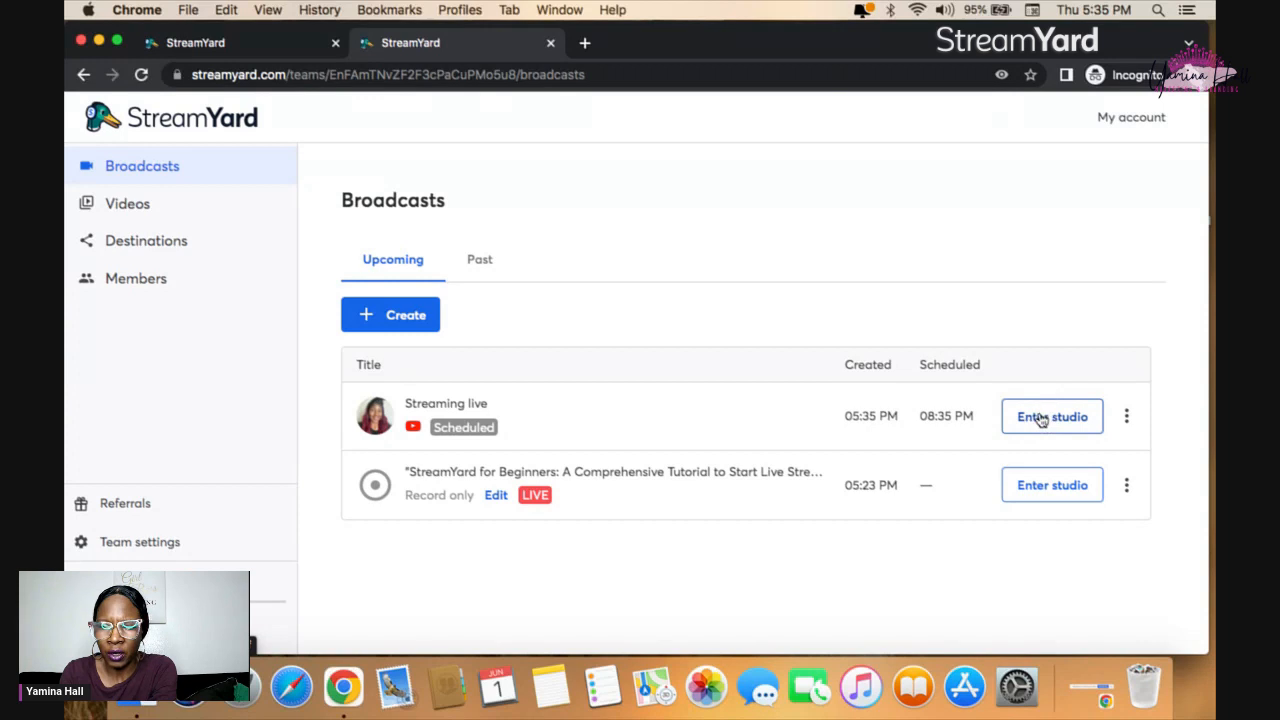
View the scheduled "Streaming live" broadcast on YouTube and look over its watch page
left_click(1127, 418)
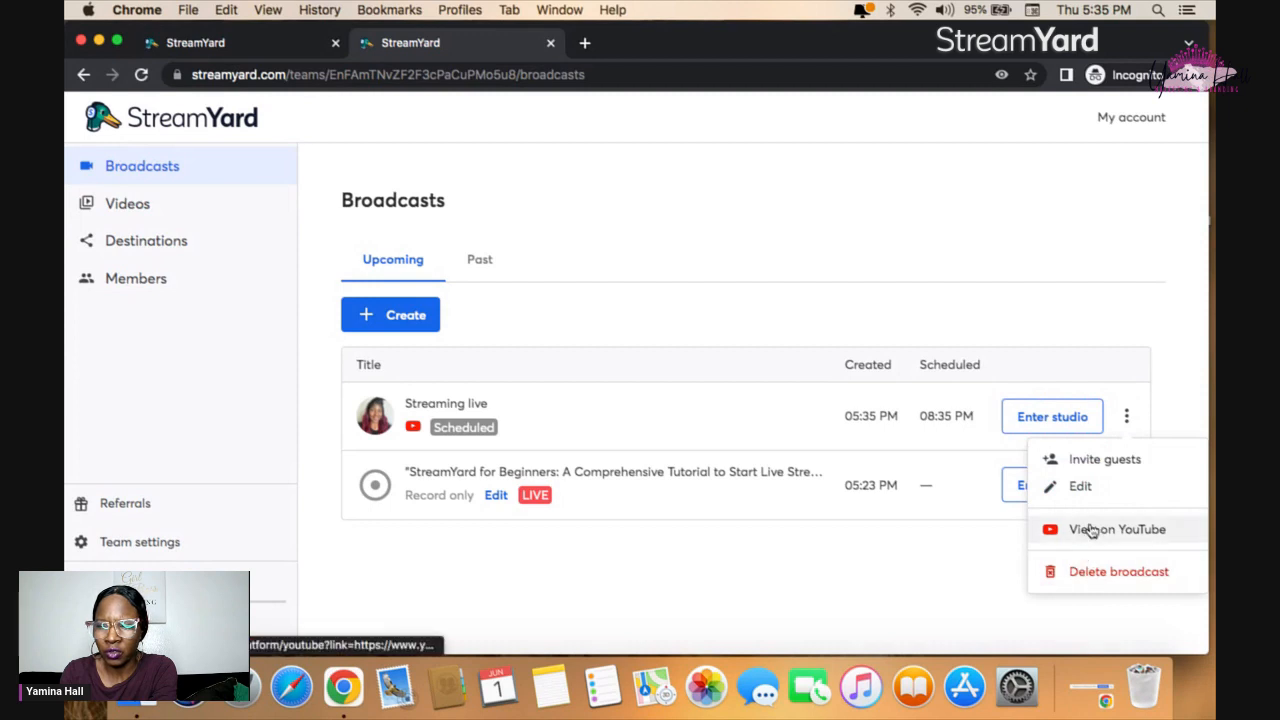
left_click(1090, 530)
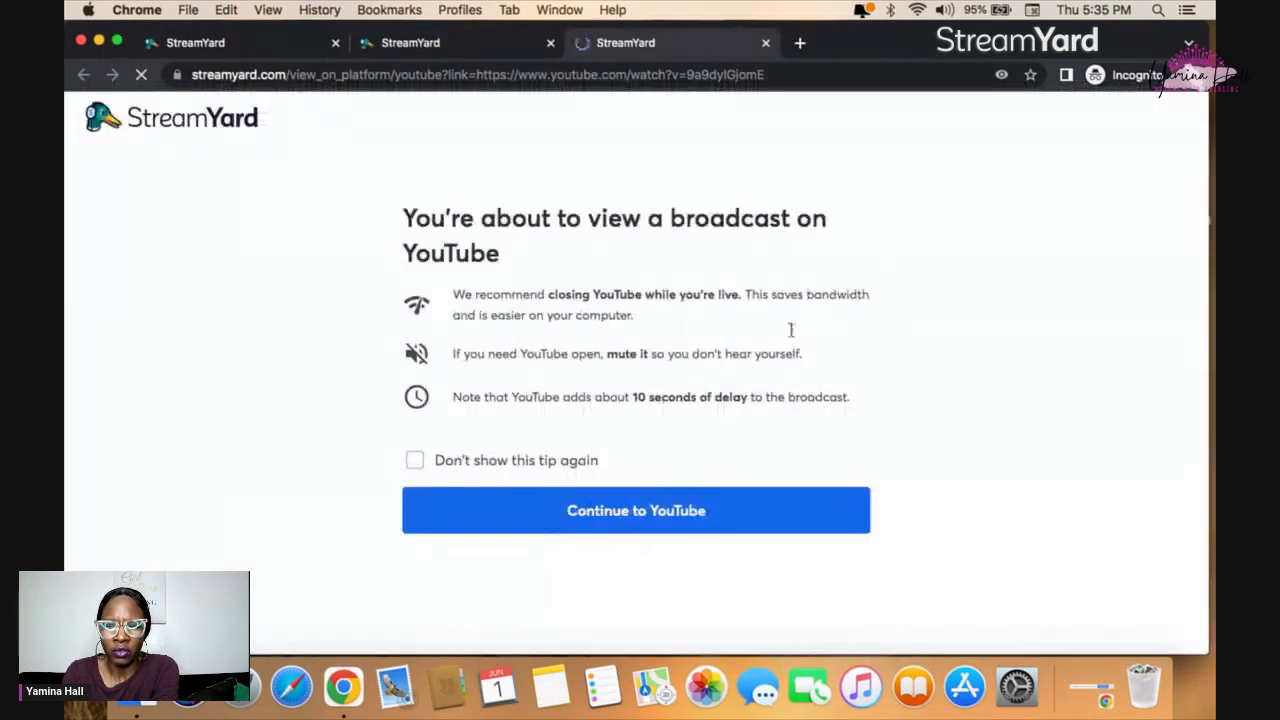
left_click(604, 514)
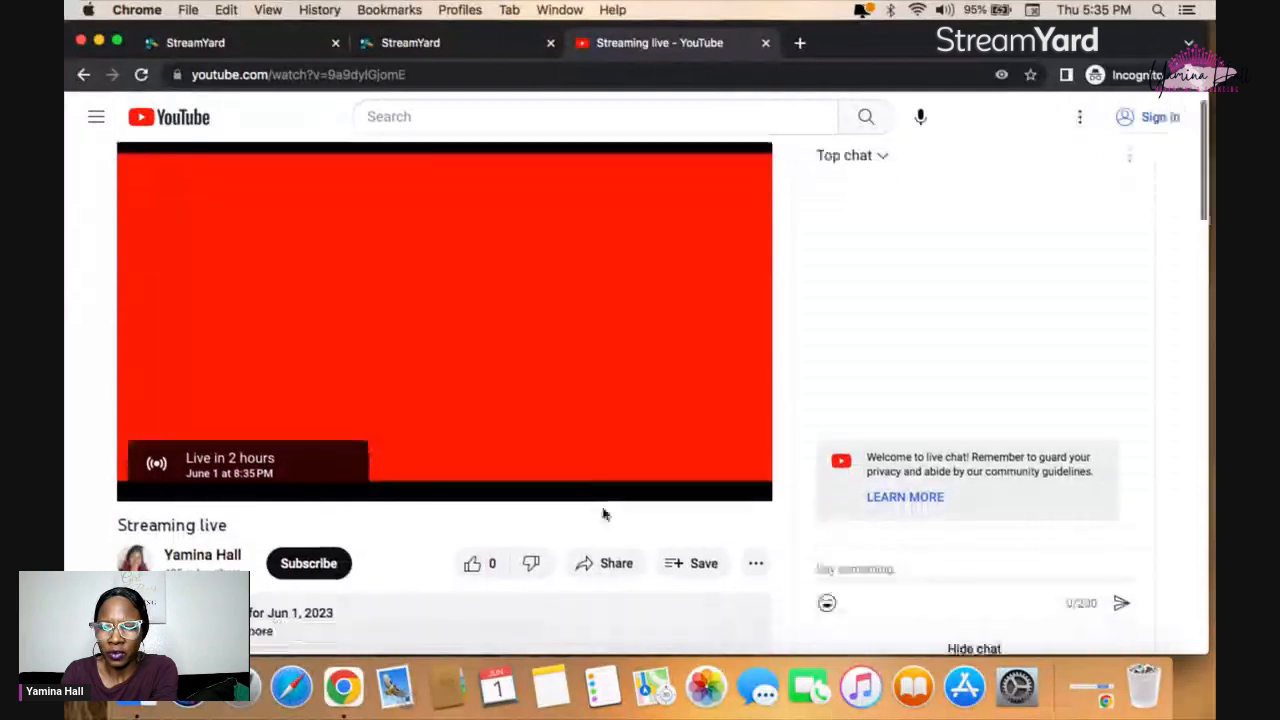
scroll(605, 516, "down", 2)
scroll(605, 516, "up", 2)
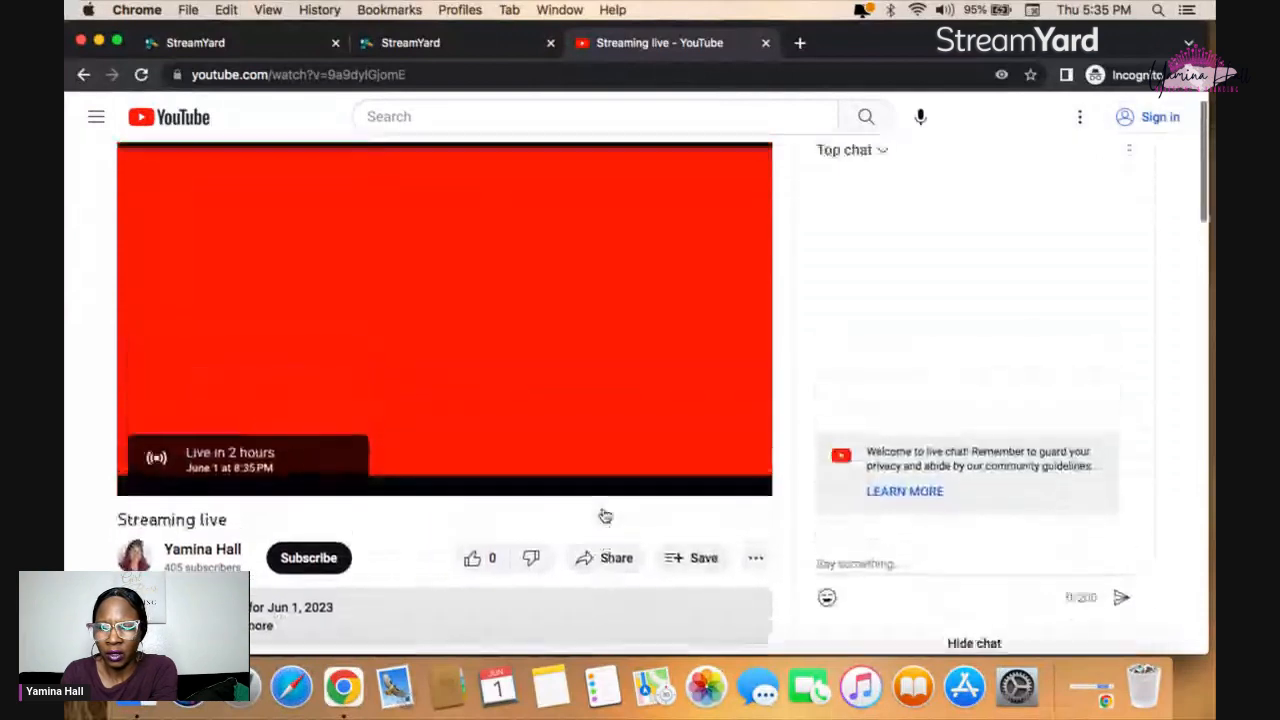
scroll(605, 516, "up", 1)
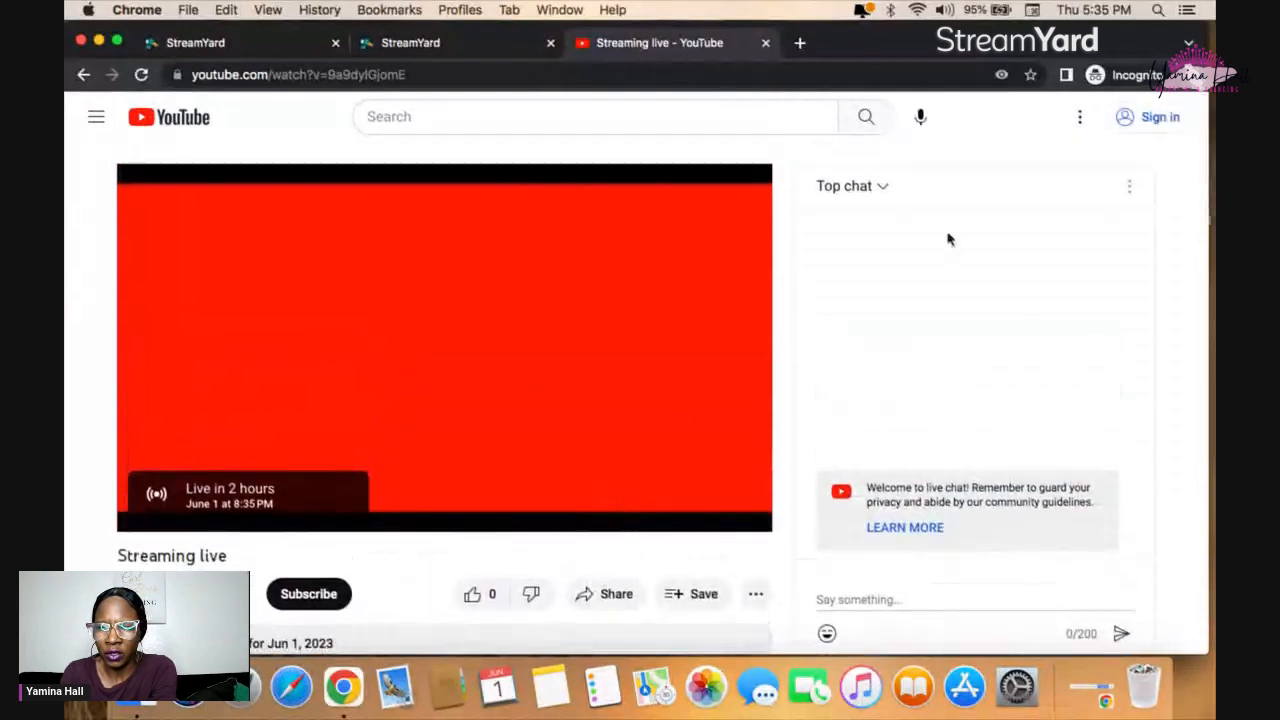
Minimize the YouTube window to view the recording studio, restore it, and return to the StreamYard Broadcasts page
left_click(99, 41)
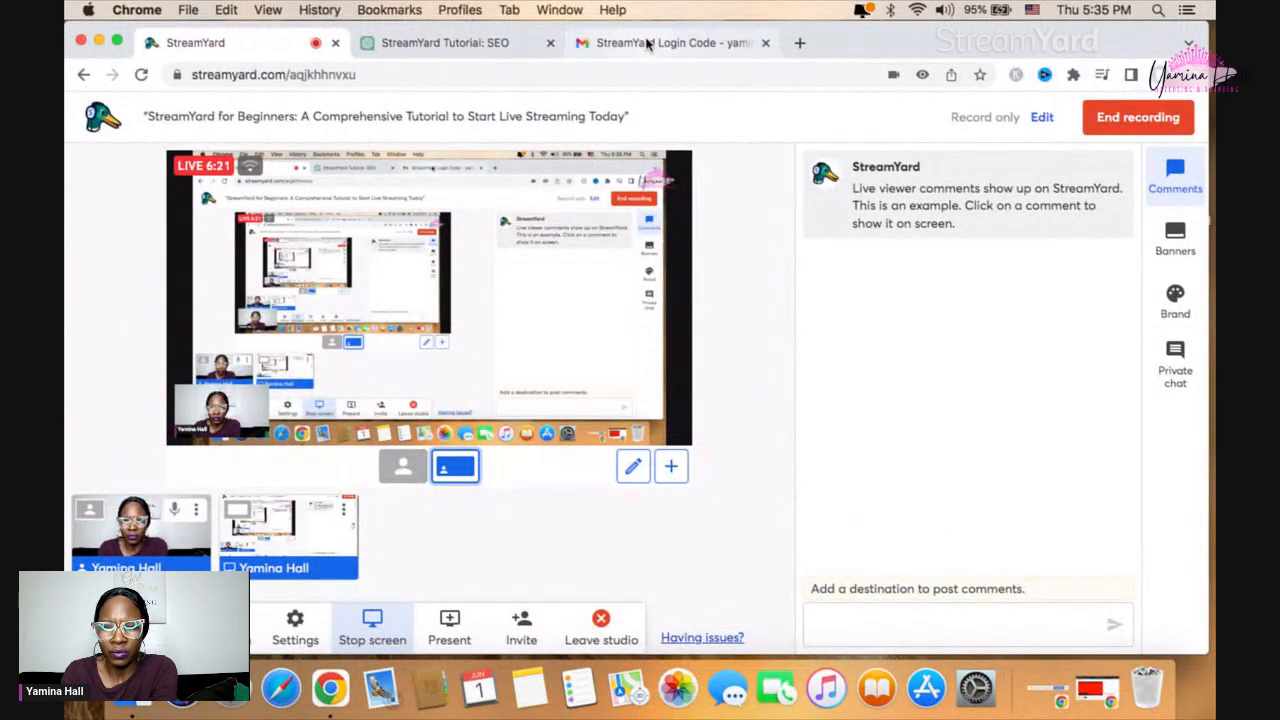
left_click(1095, 692)
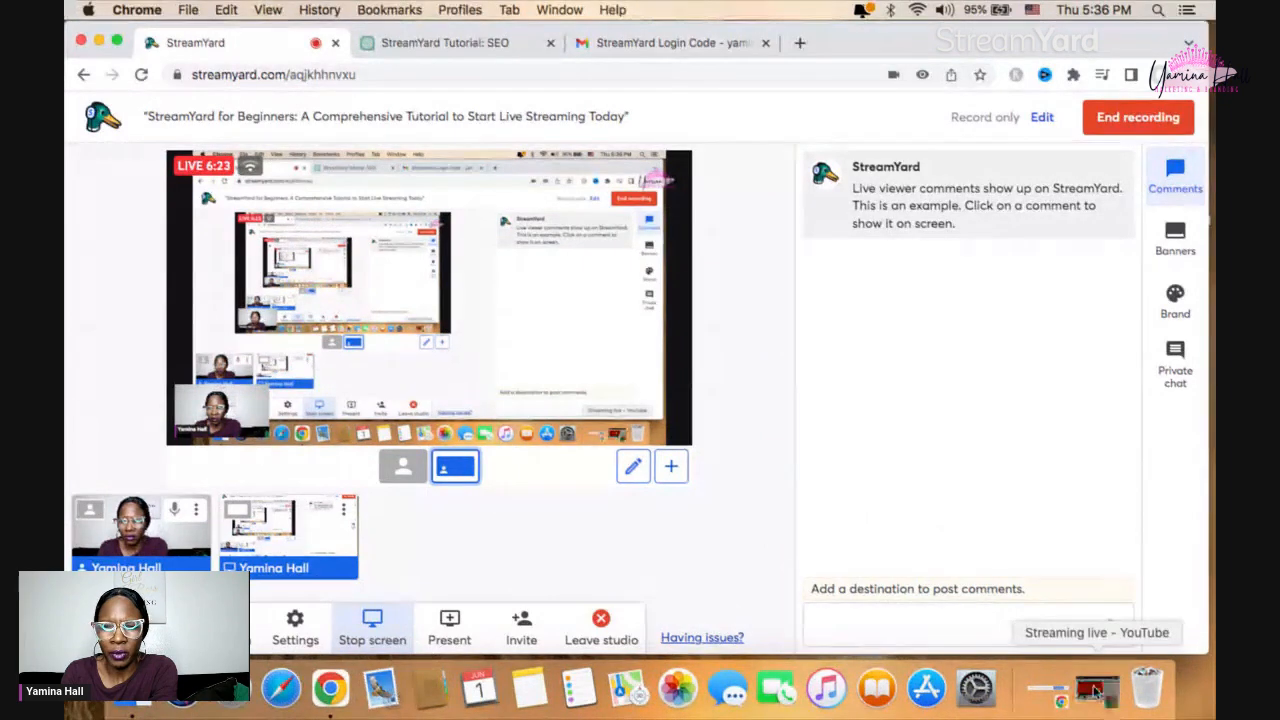
left_click(452, 42)
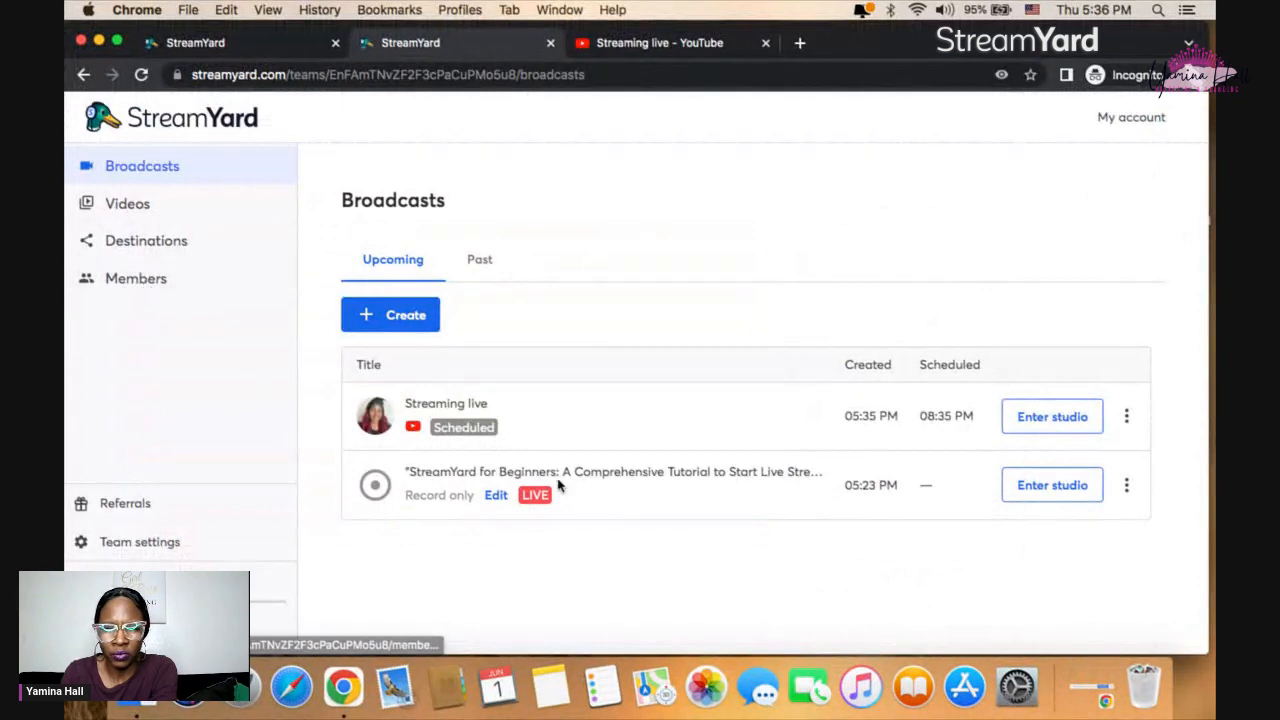
Enter the studio of the "Streaming live" broadcast and allow access to the camera and microphone
left_click(1120, 416)
left_click(1050, 416)
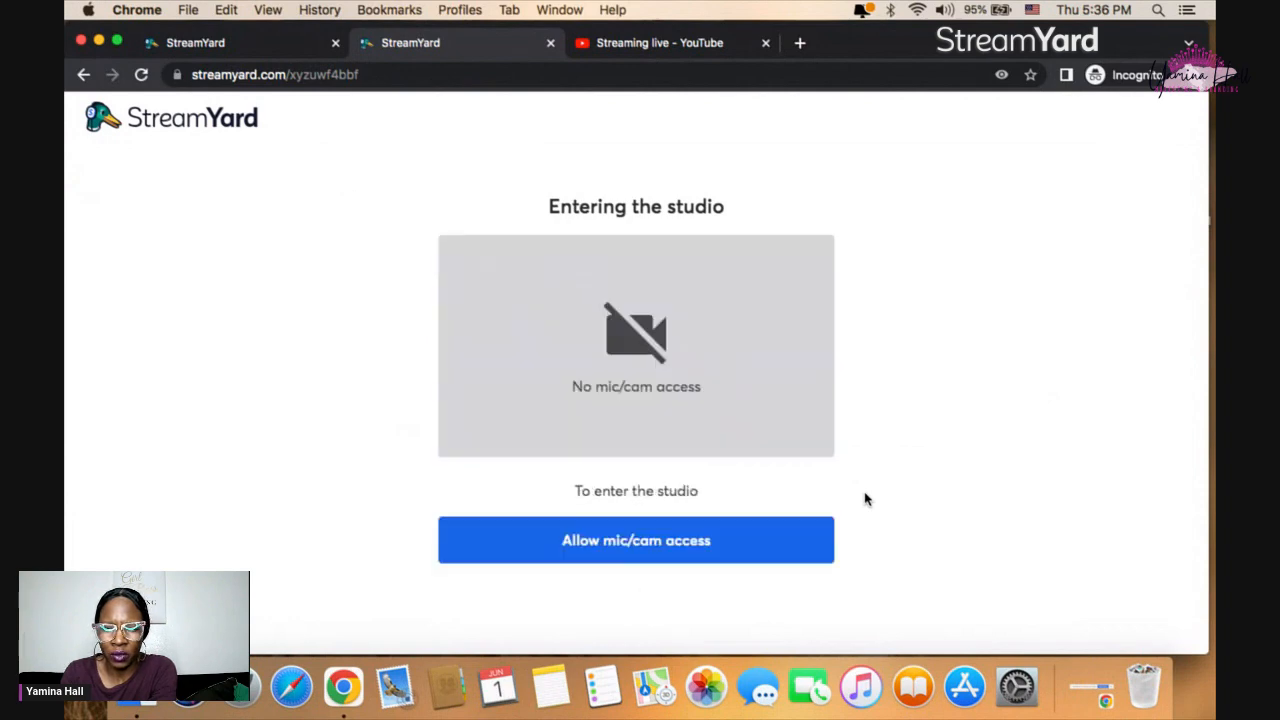
left_click(609, 539)
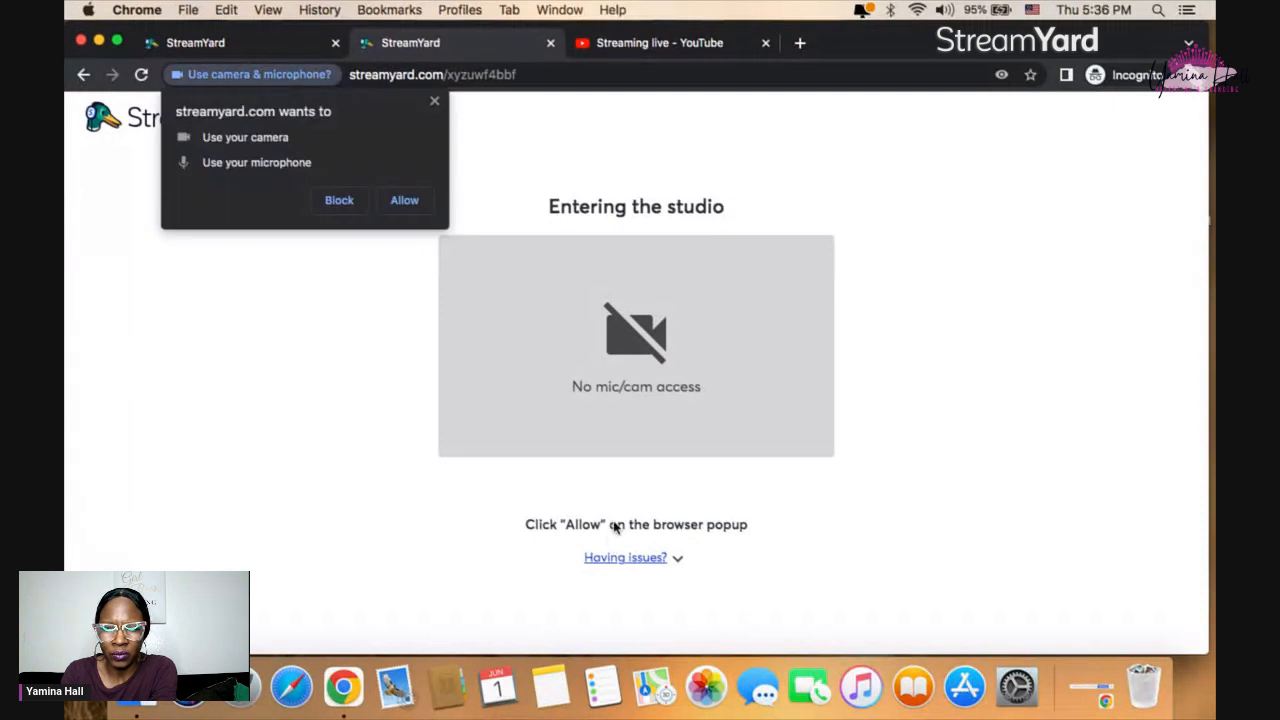
left_click(406, 200)
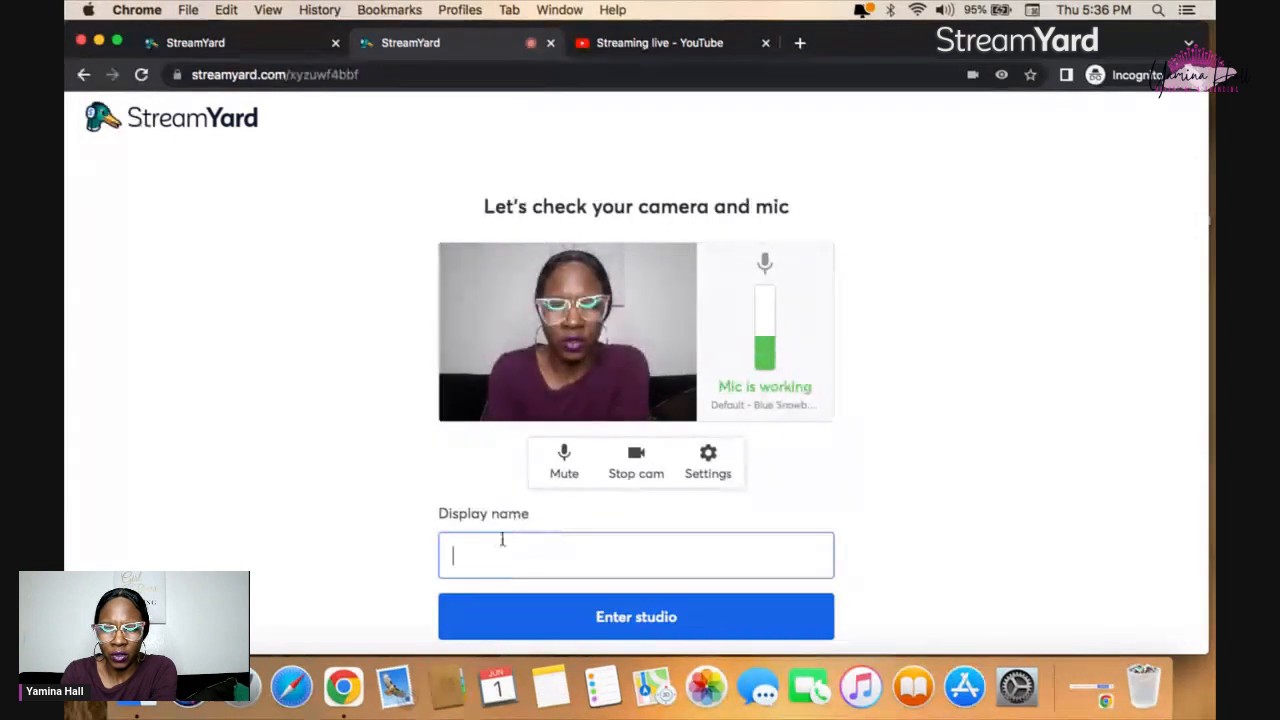
Enter the host's full name as the display name for the studio
type("y")
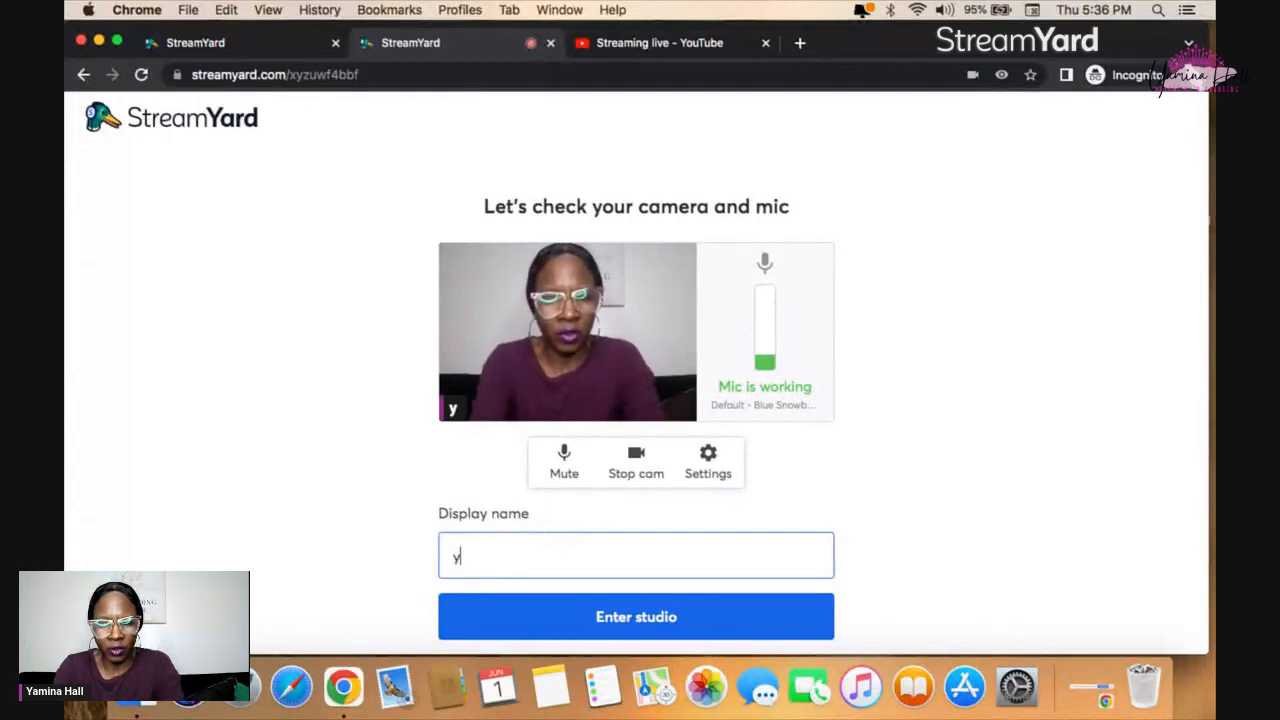
type("amina")
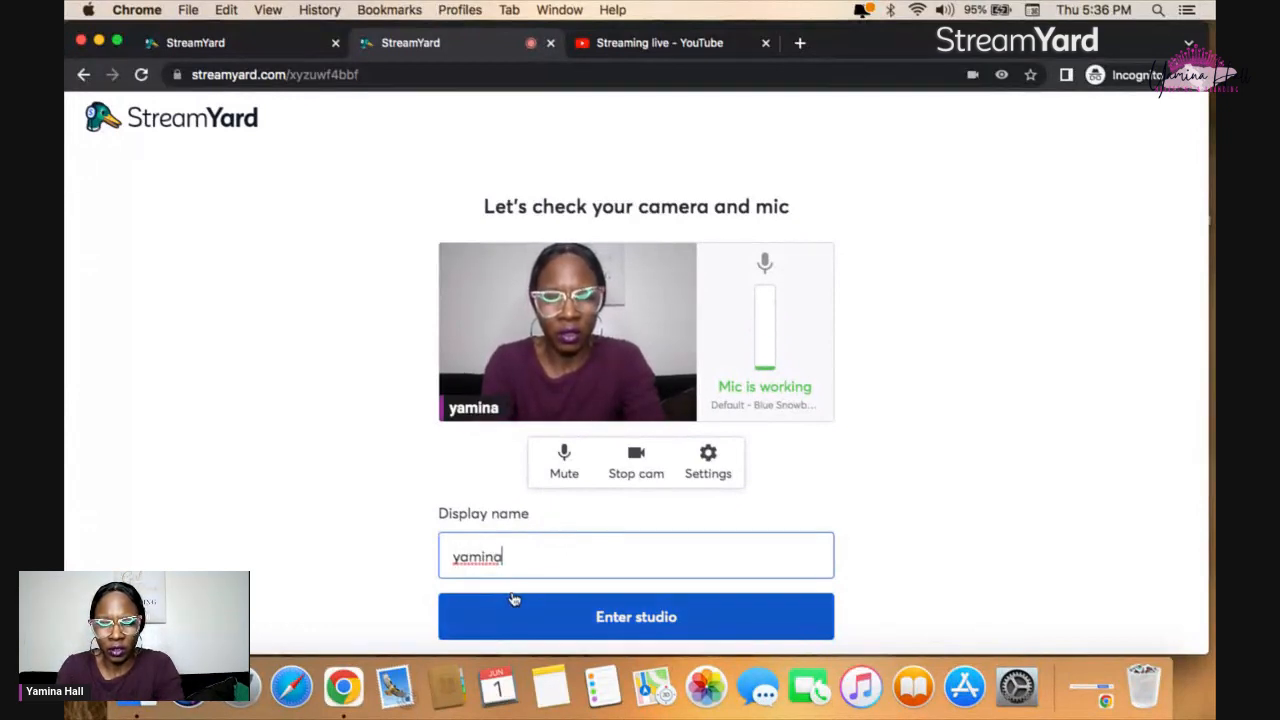
type(" hall")
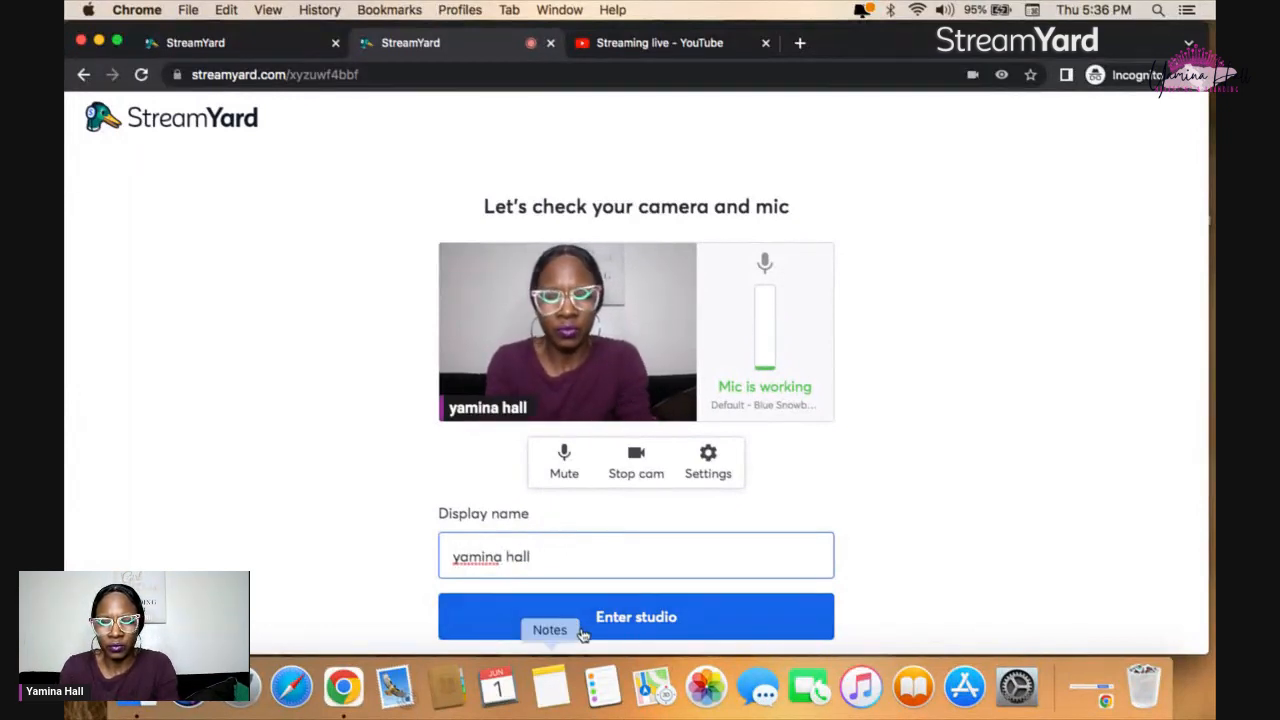
Enter the studio of the "Streaming live" broadcast with the entered display name
left_click(584, 626)
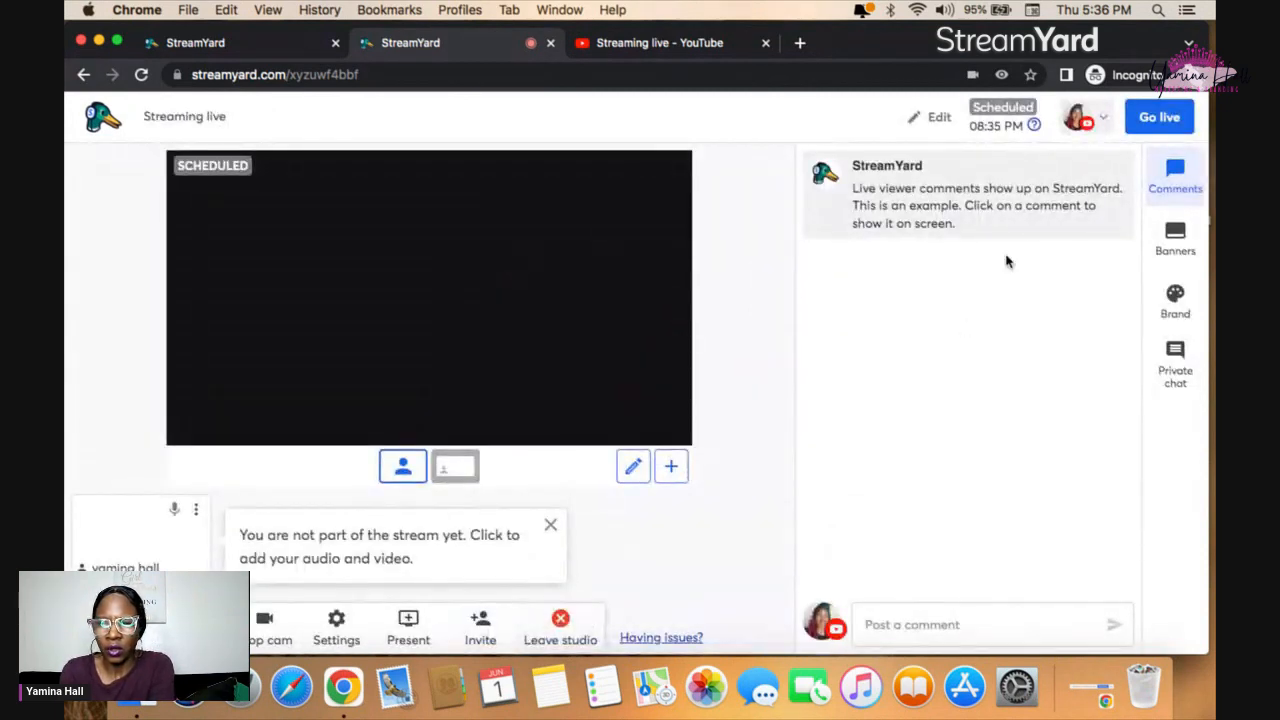
mouse_move(1073, 208)
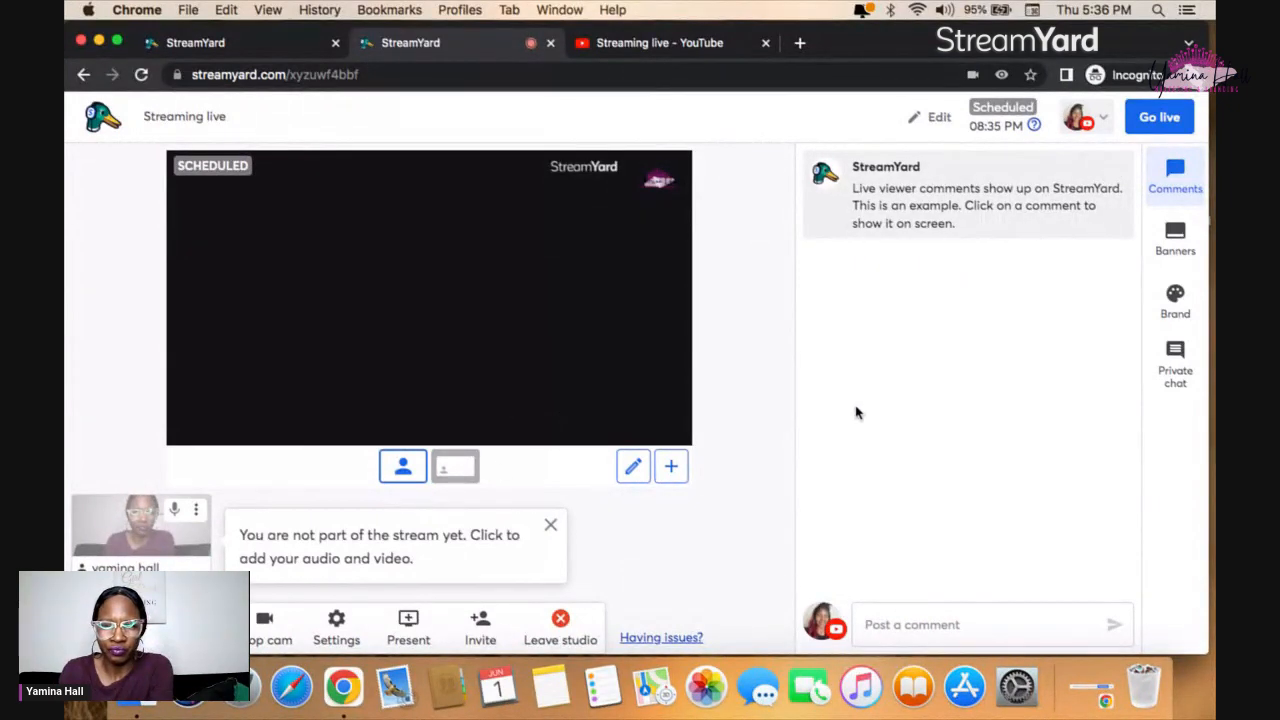
mouse_move(954, 231)
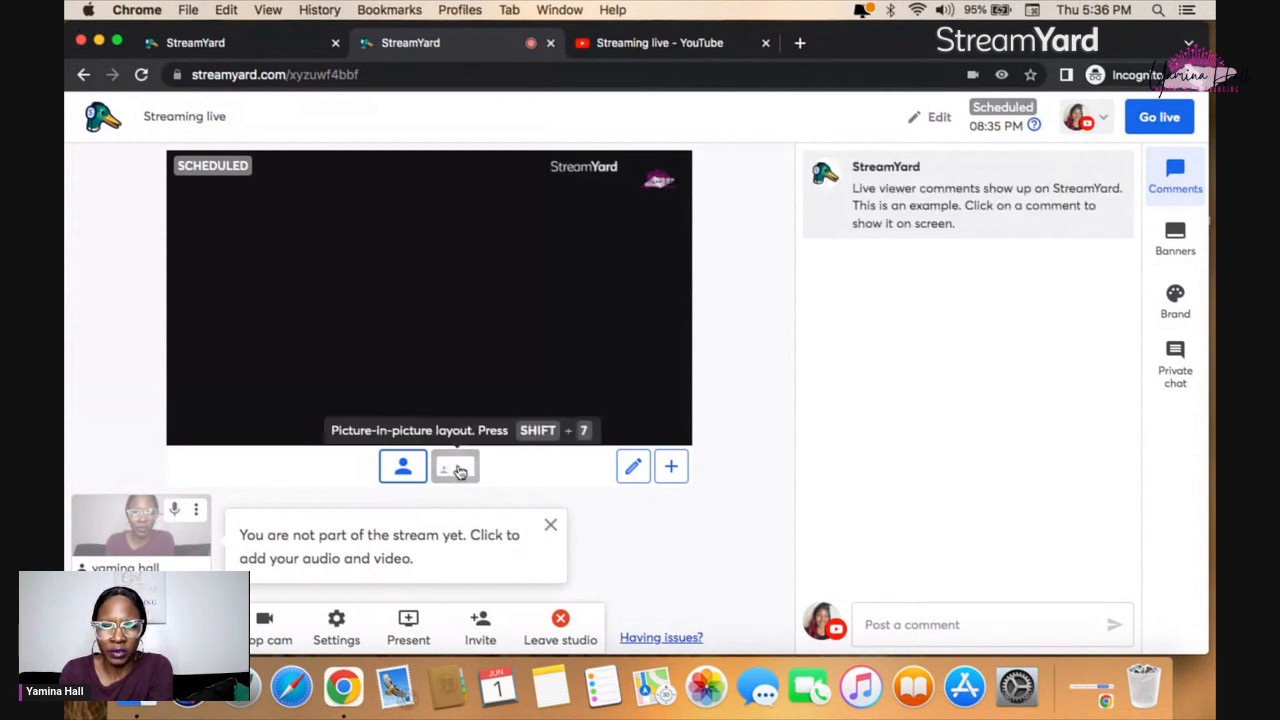
Add the host's camera to the stream and switch to the picture-in-picture layout
mouse_move(152, 536)
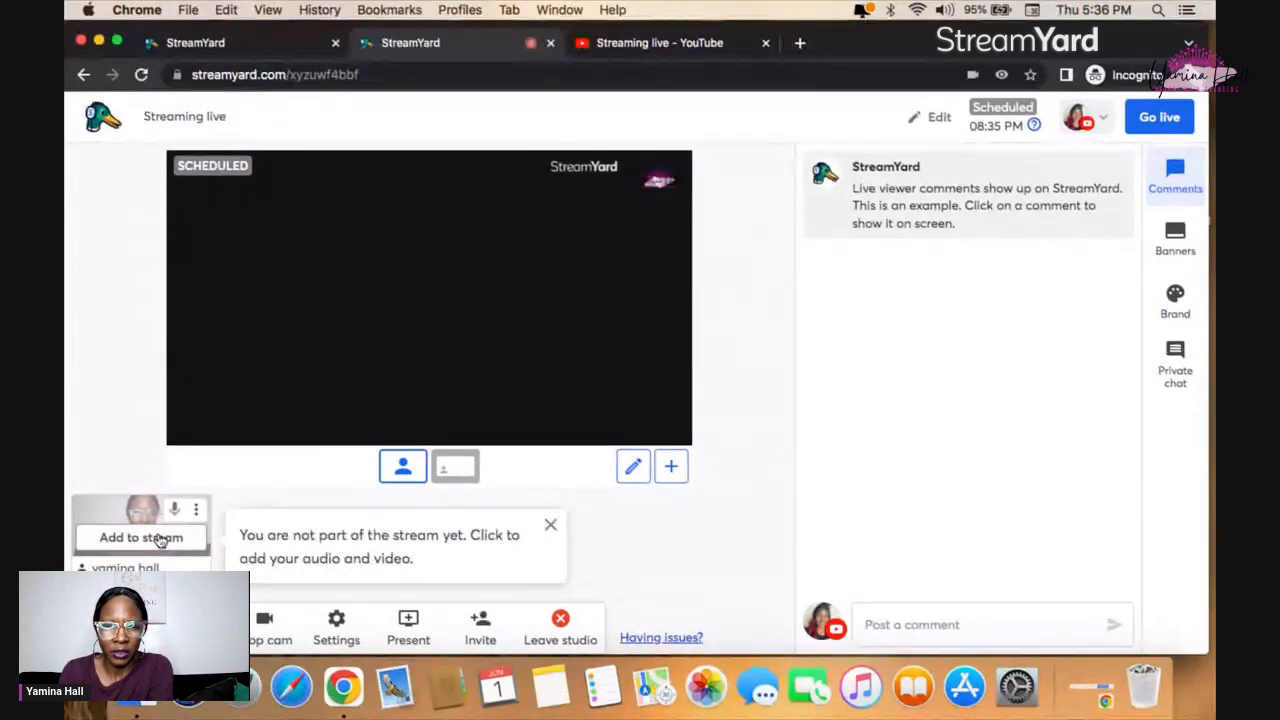
left_click(158, 538)
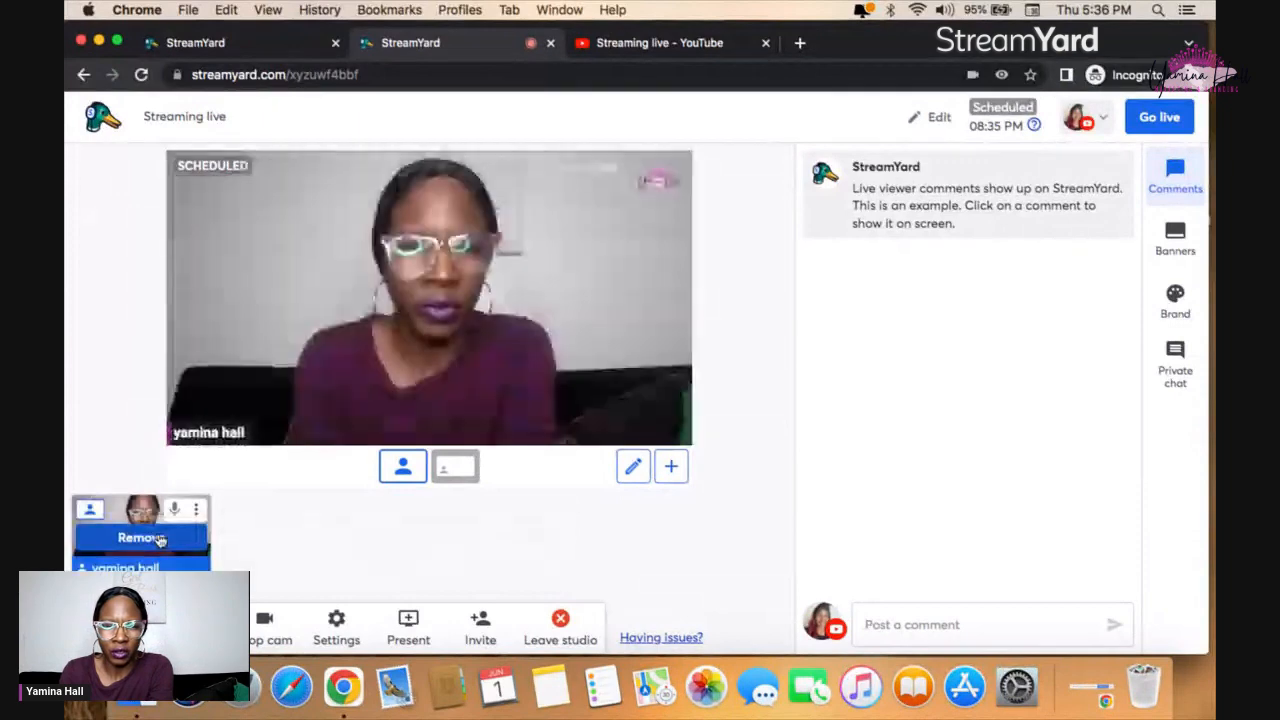
left_click(448, 470)
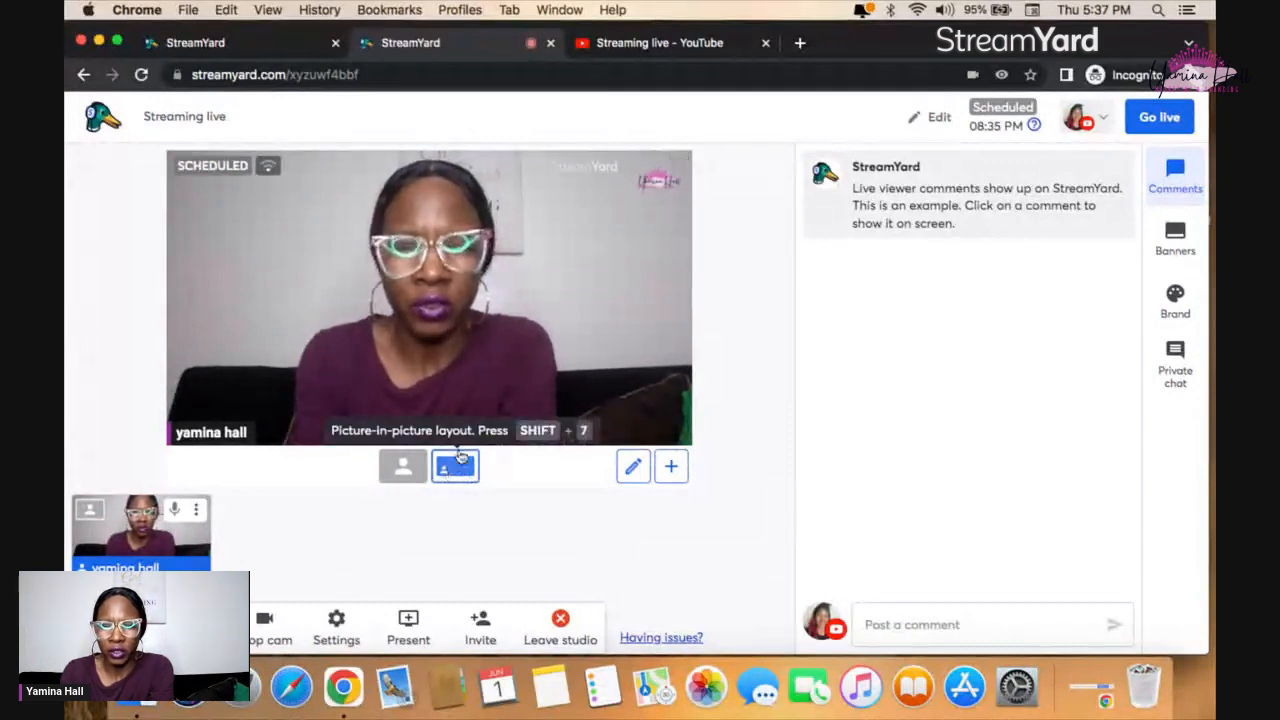
Collapse and reopen the comments area, and post the comment "hey guys!"
left_click(1175, 172)
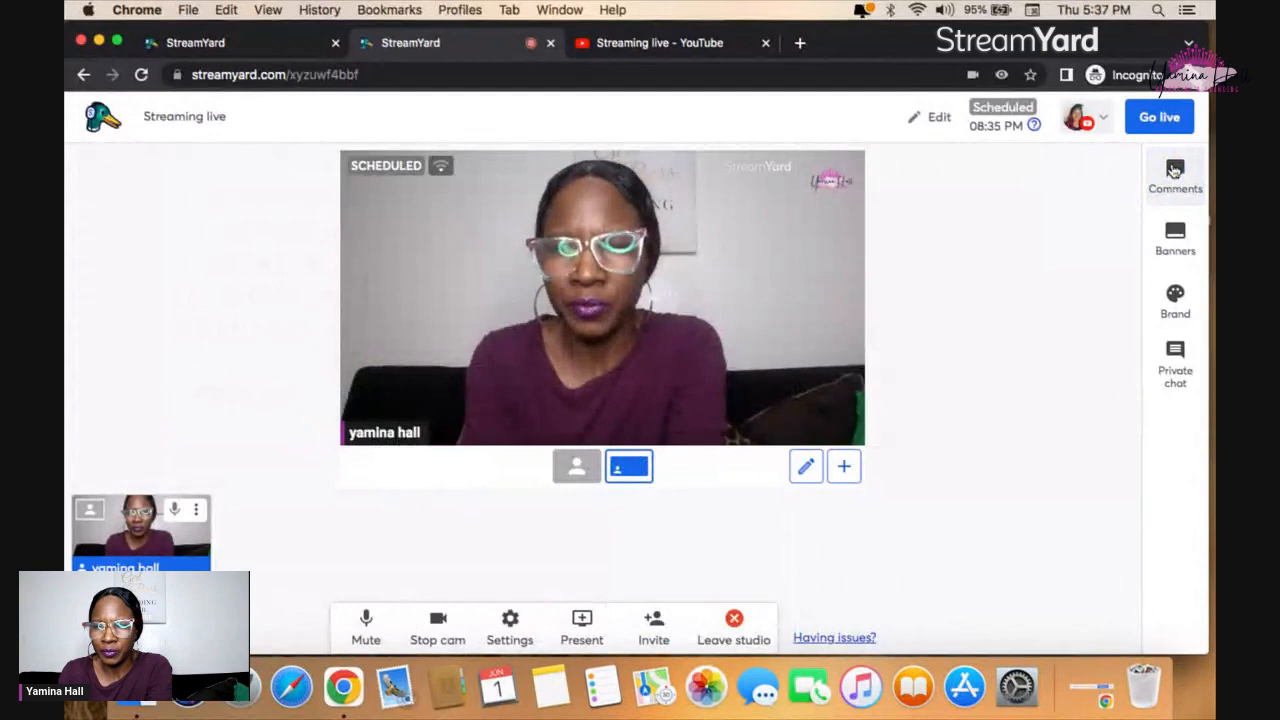
left_click(1175, 170)
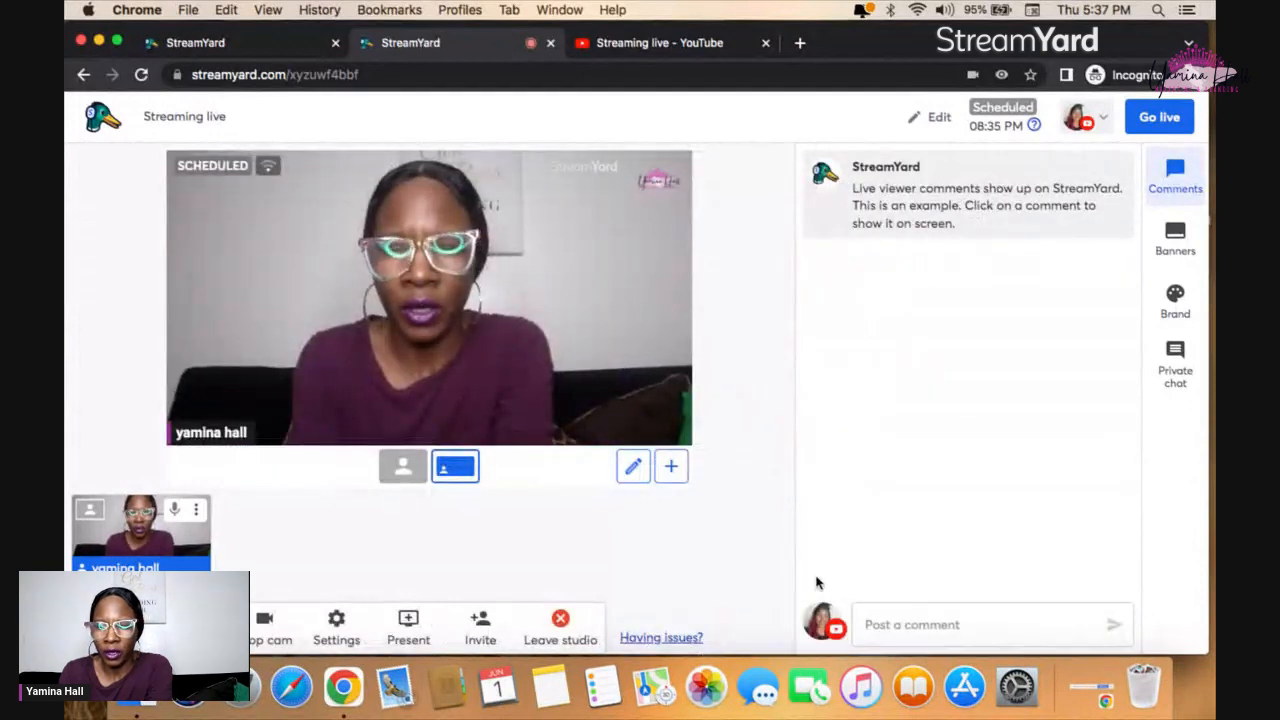
left_click(878, 626)
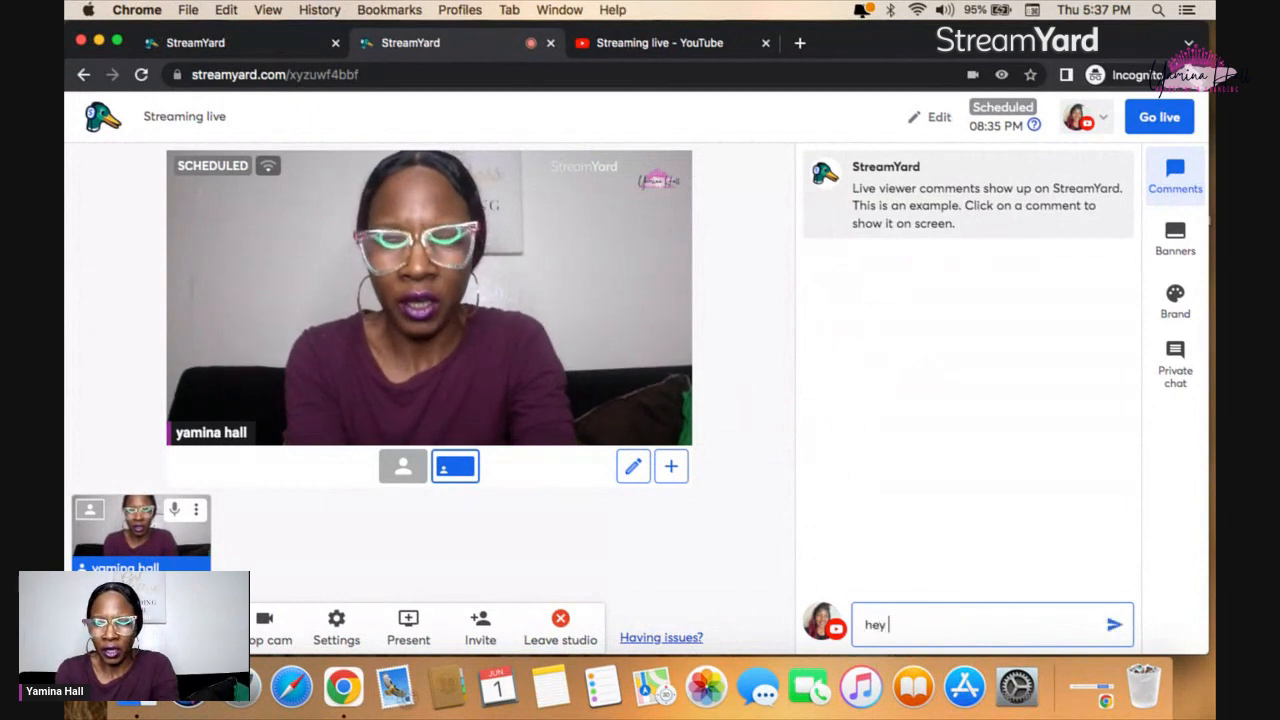
type("hey gu")
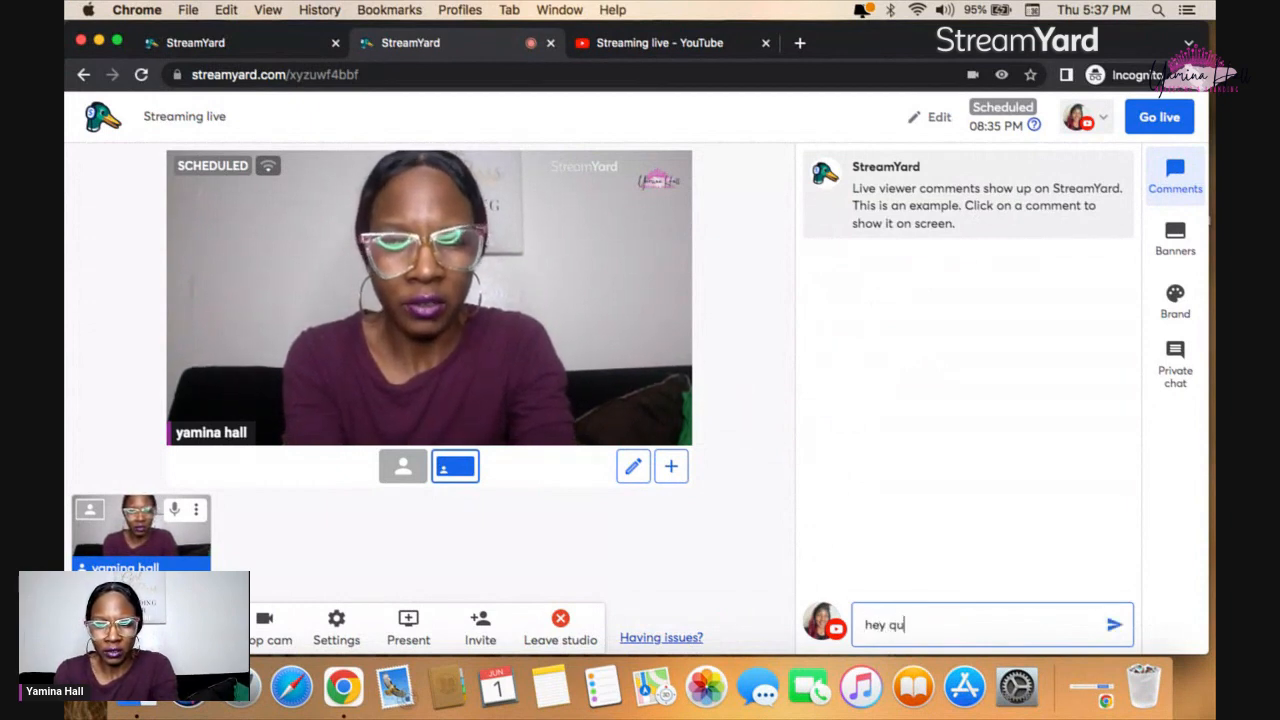
type("ys!")
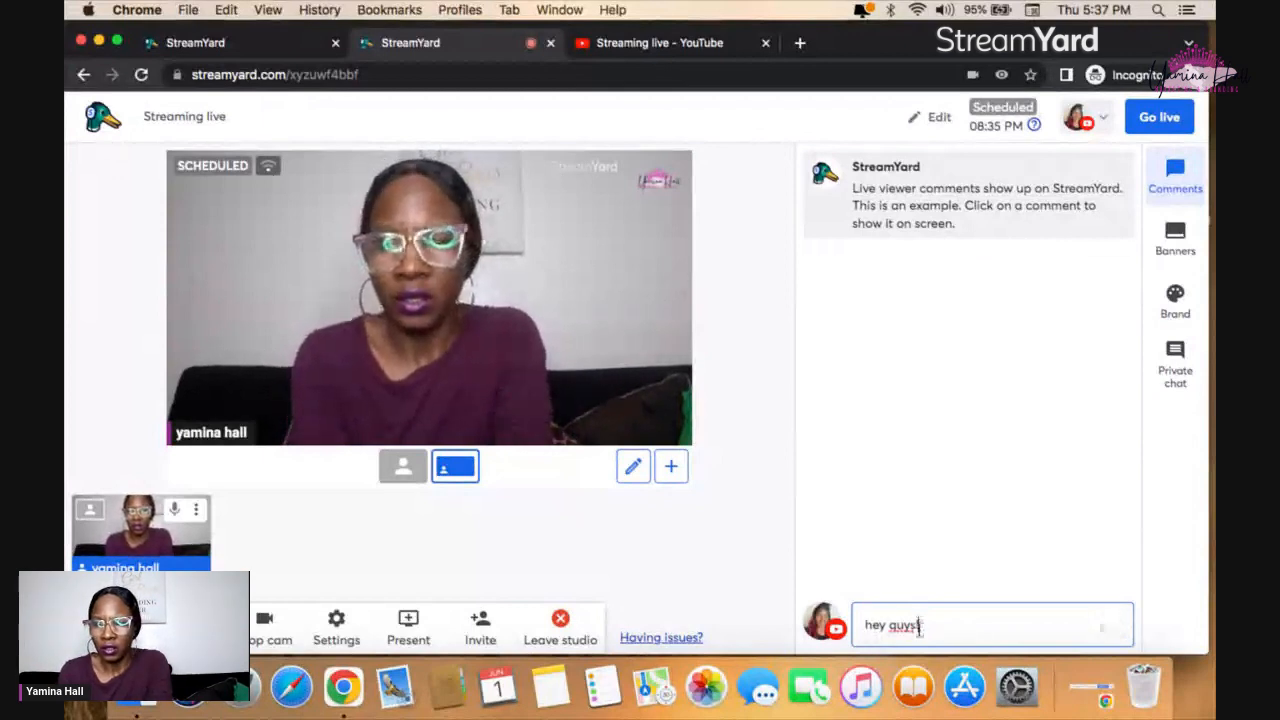
key("Return")
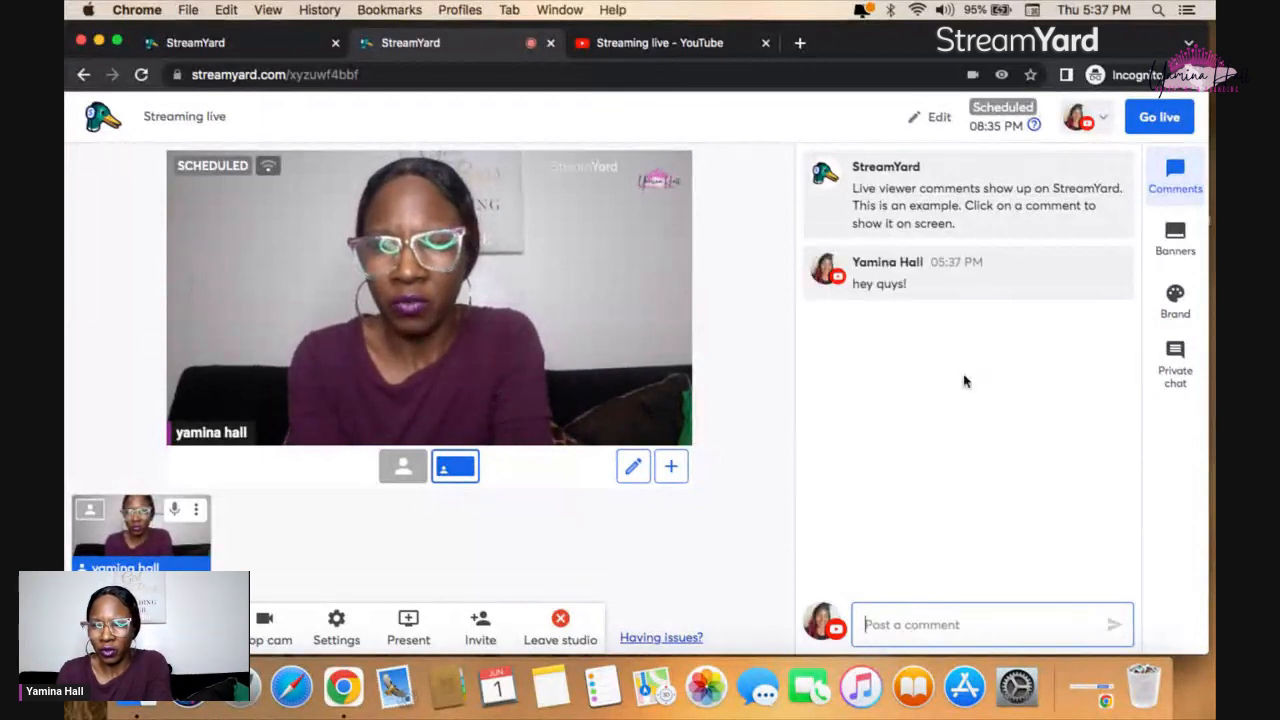
Show the "hey guys!" comment on the stream and hide it again
mouse_move(928, 286)
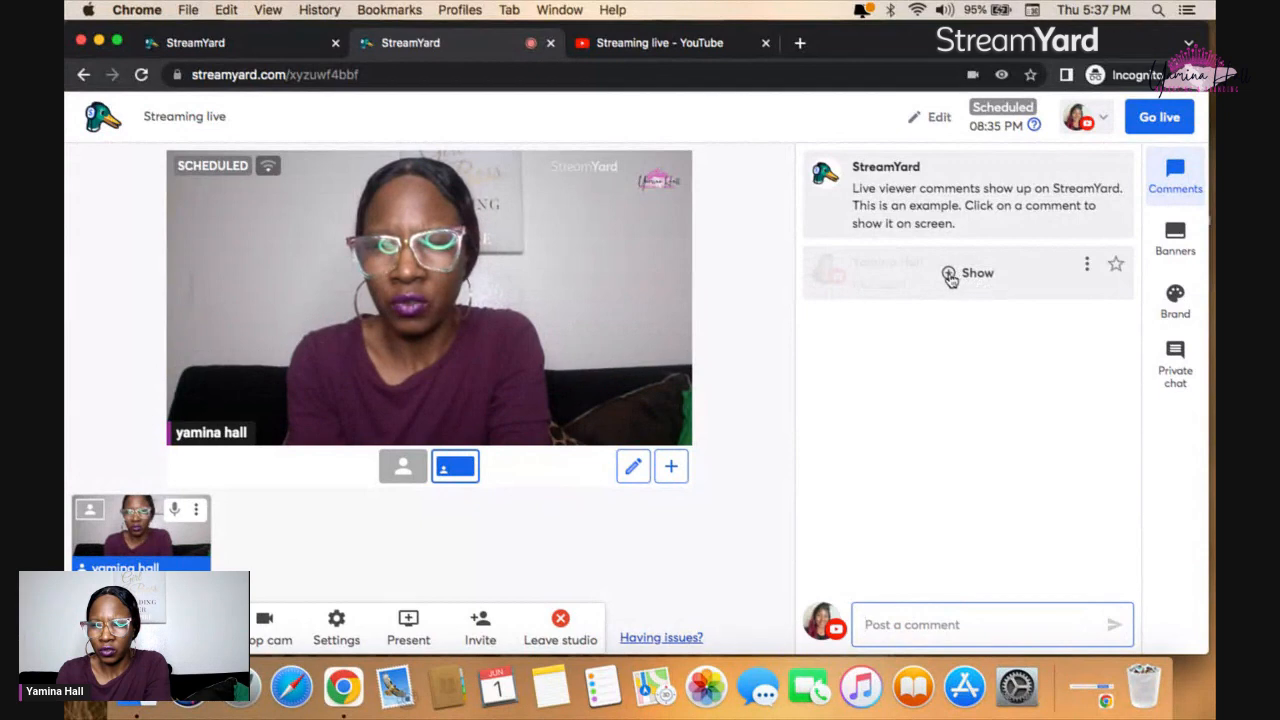
left_click(950, 277)
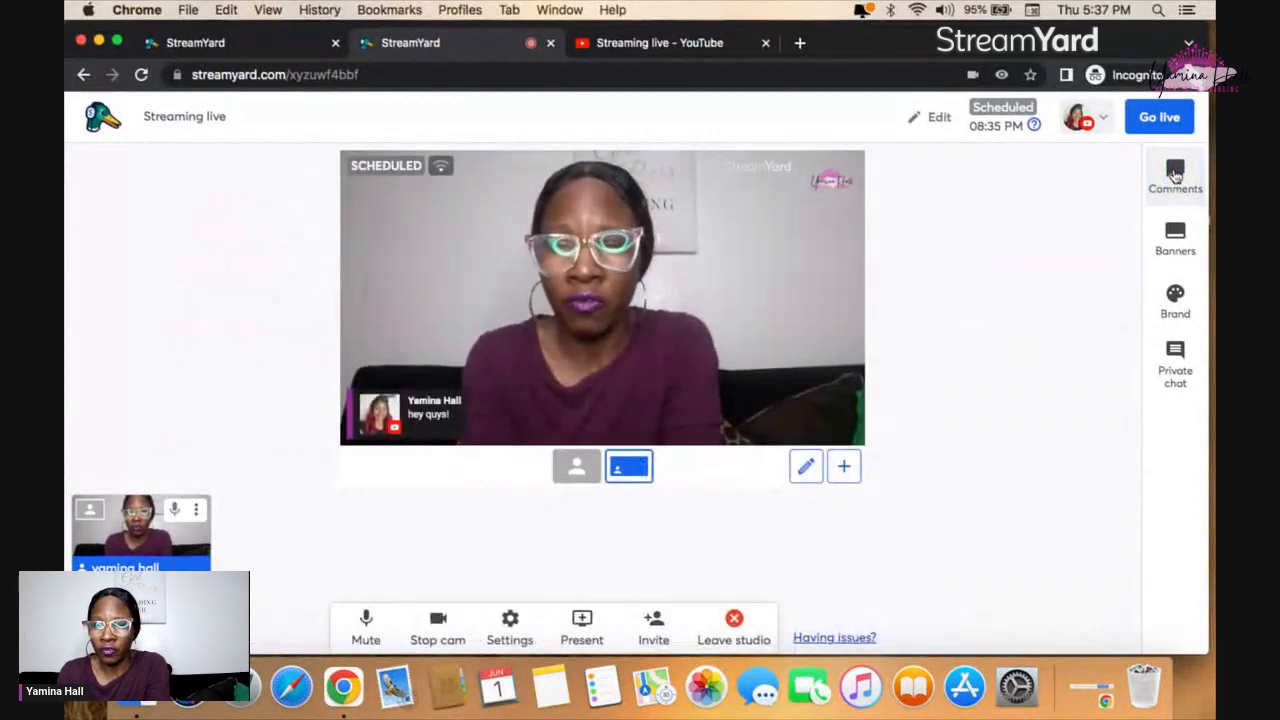
mouse_move(975, 289)
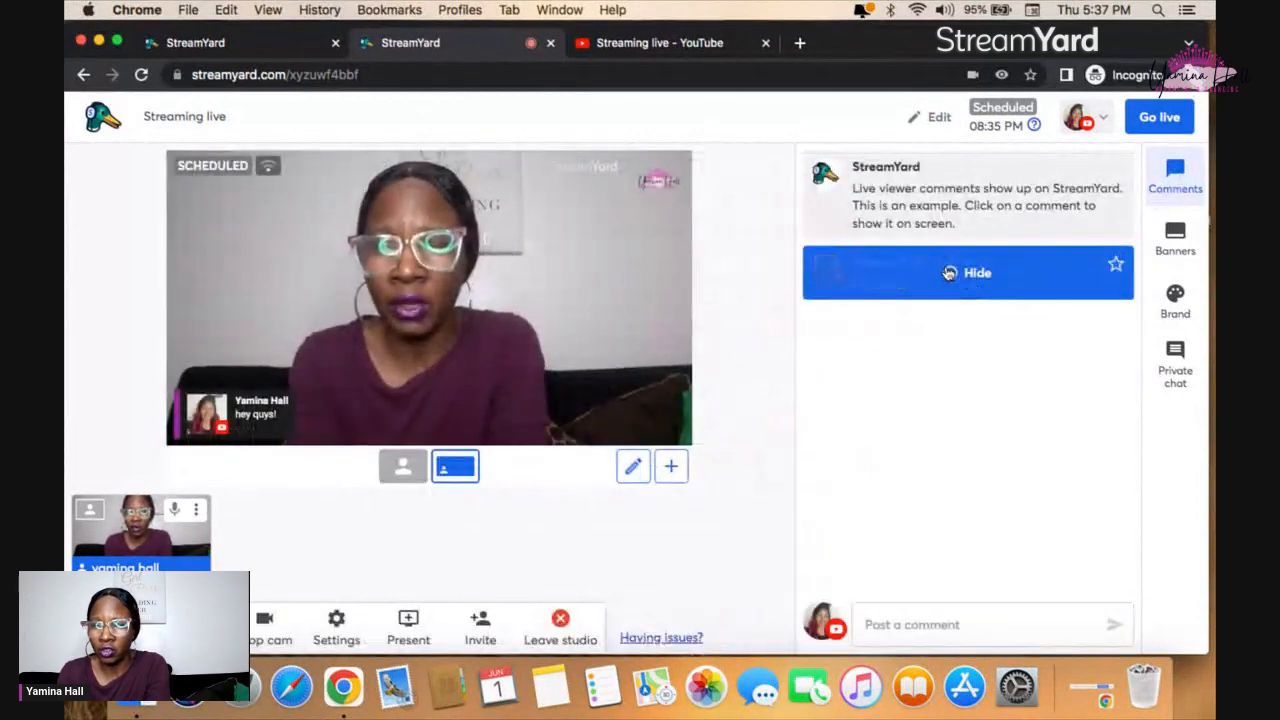
left_click(948, 273)
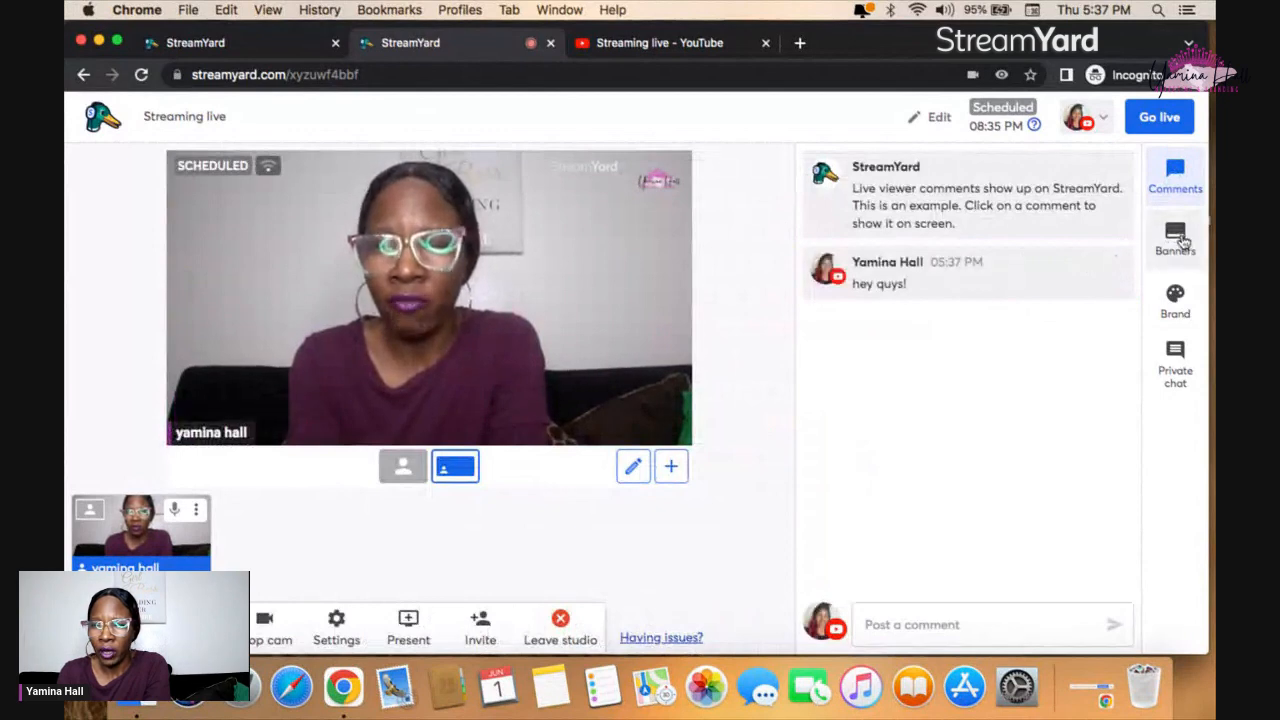
Show the "Follow me" banner and the "Follow me for more" ticker on the stream, and hide both again
left_click(1176, 238)
mouse_move(891, 434)
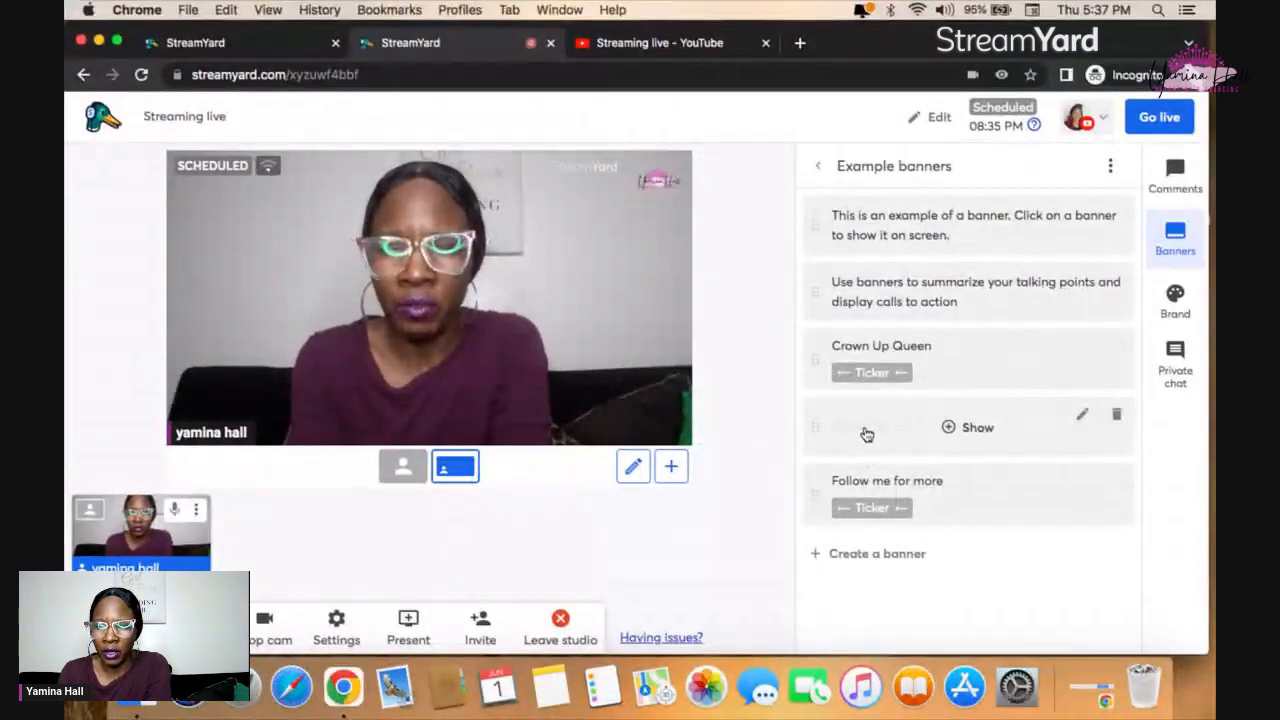
left_click(968, 427)
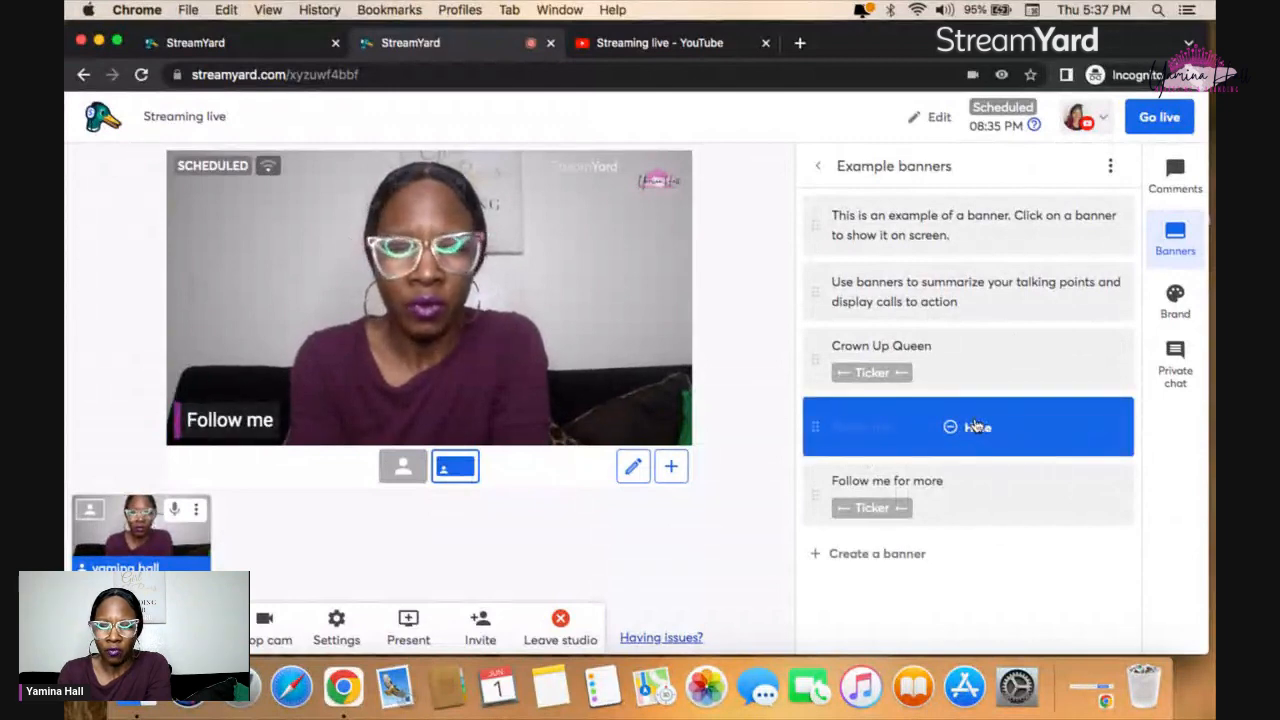
left_click(890, 497)
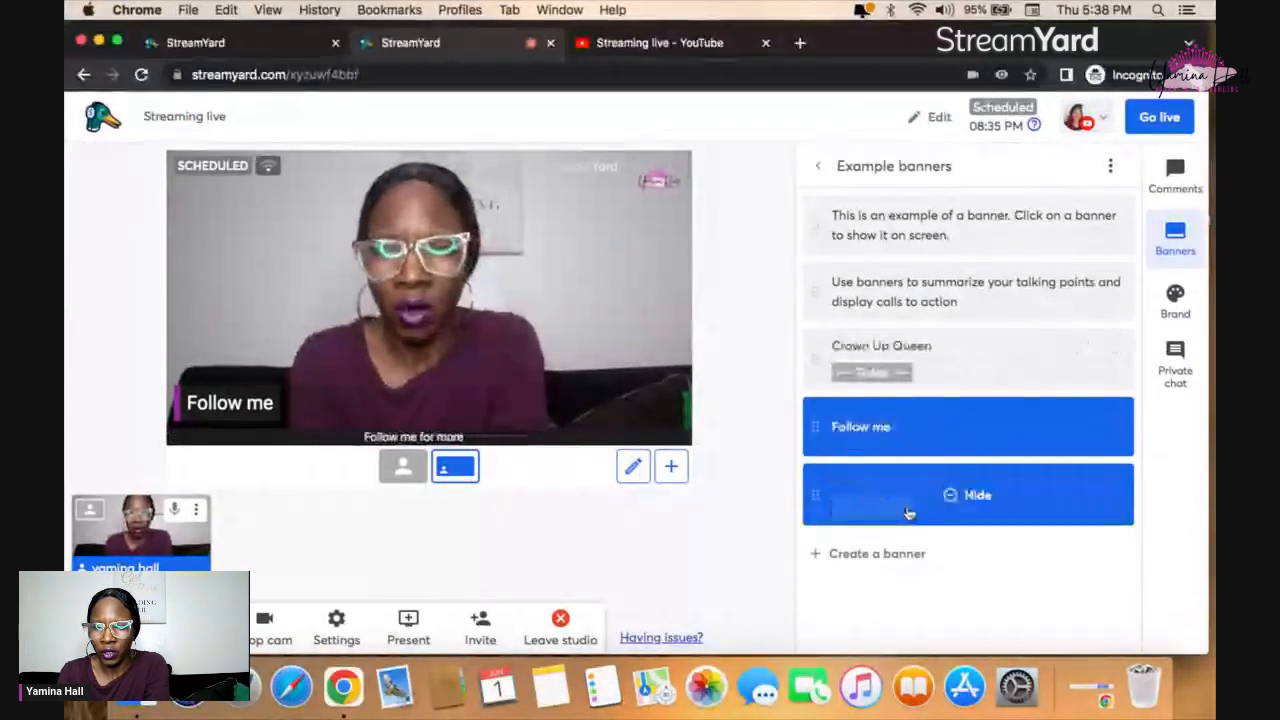
left_click(951, 494)
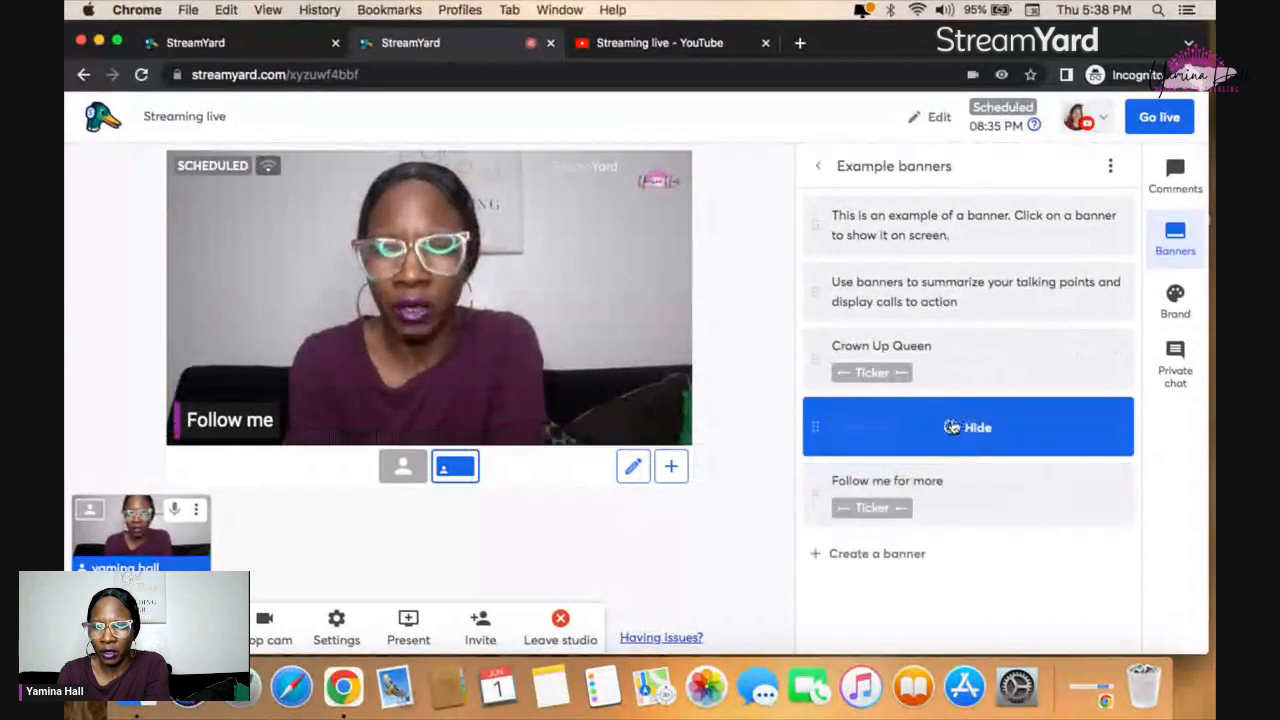
left_click(952, 427)
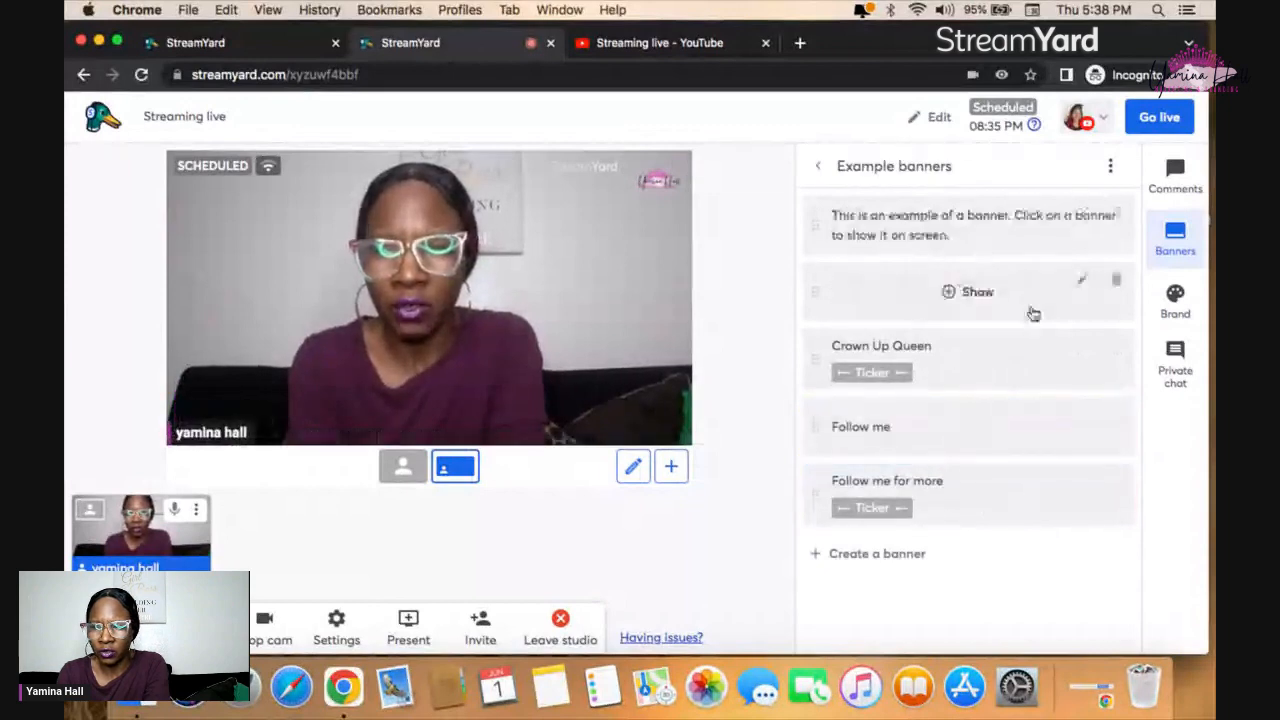
Change the brand color of Brand 1 to #a927aa and look through the theme, logo, overlay and video clip options
left_click(1175, 297)
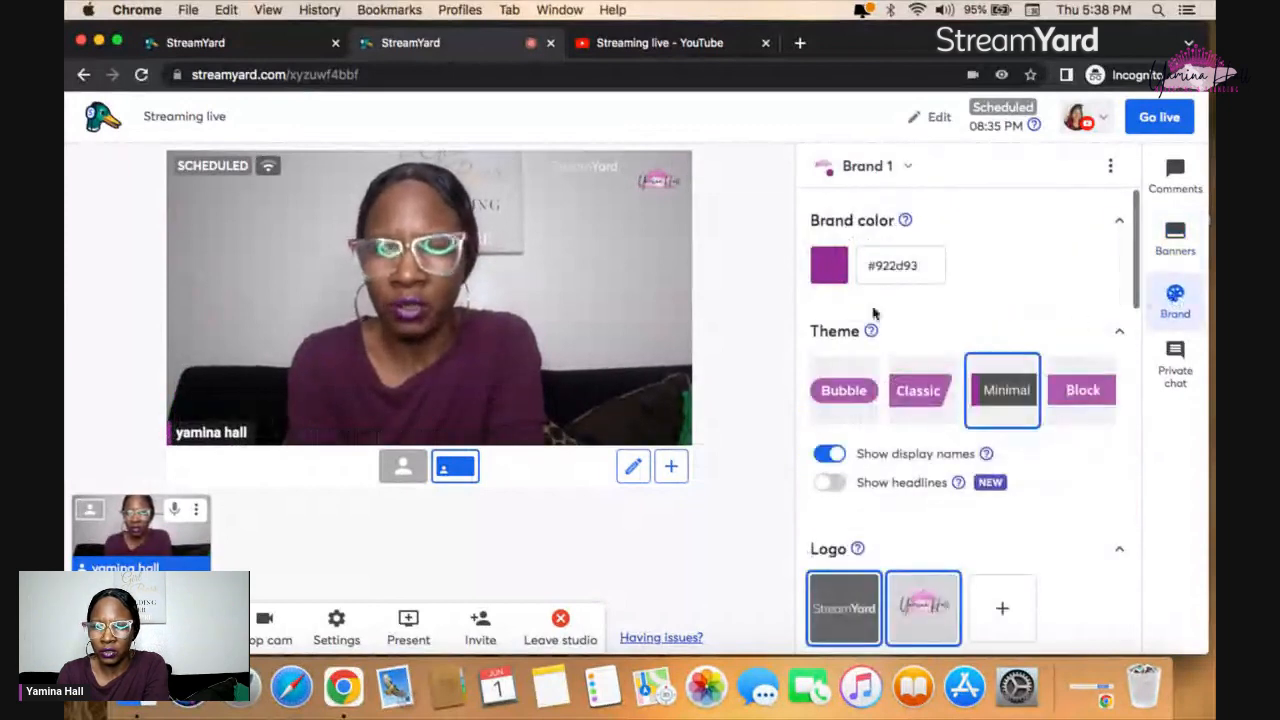
left_click(827, 268)
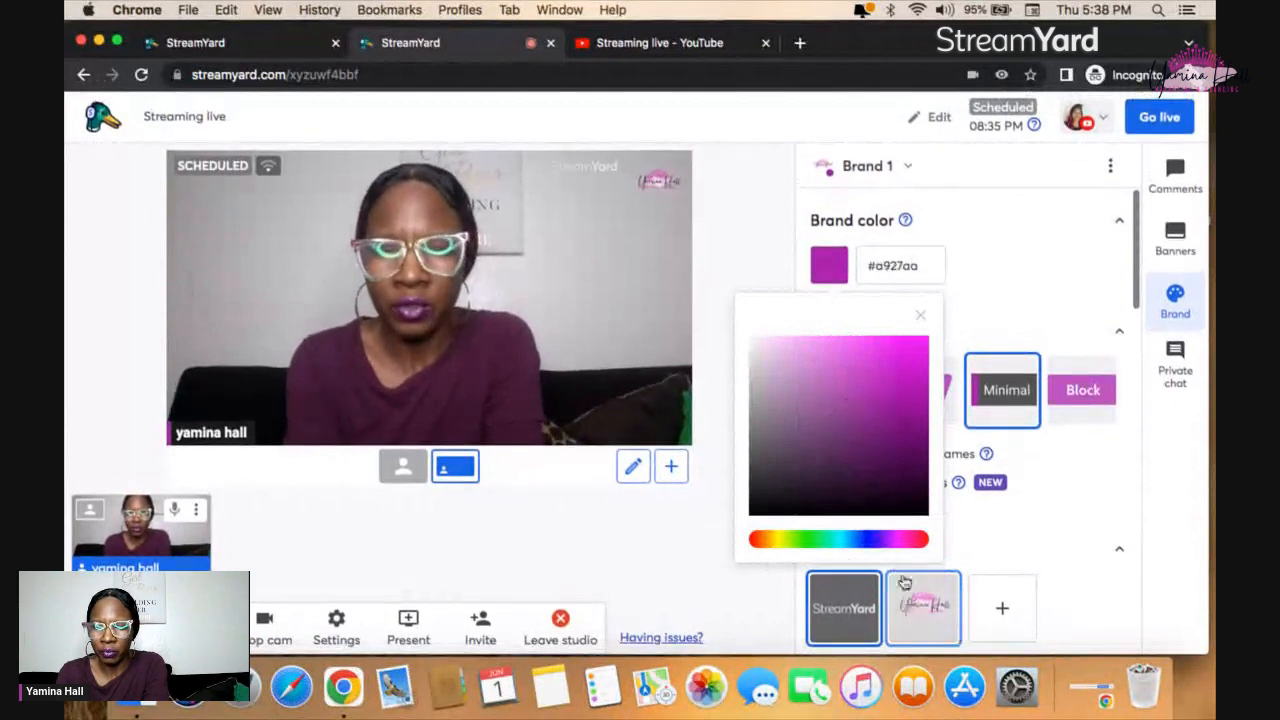
left_click(1042, 302)
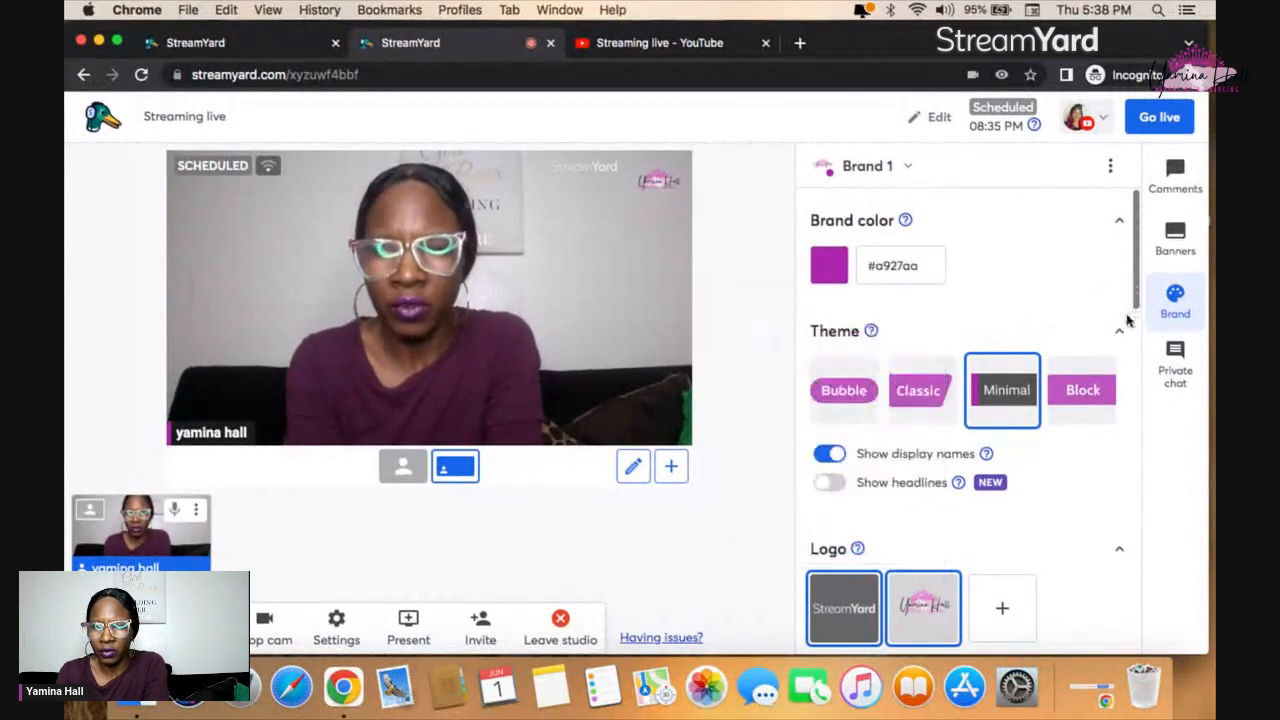
scroll(908, 590, "down", 4)
scroll(910, 590, "down", 3)
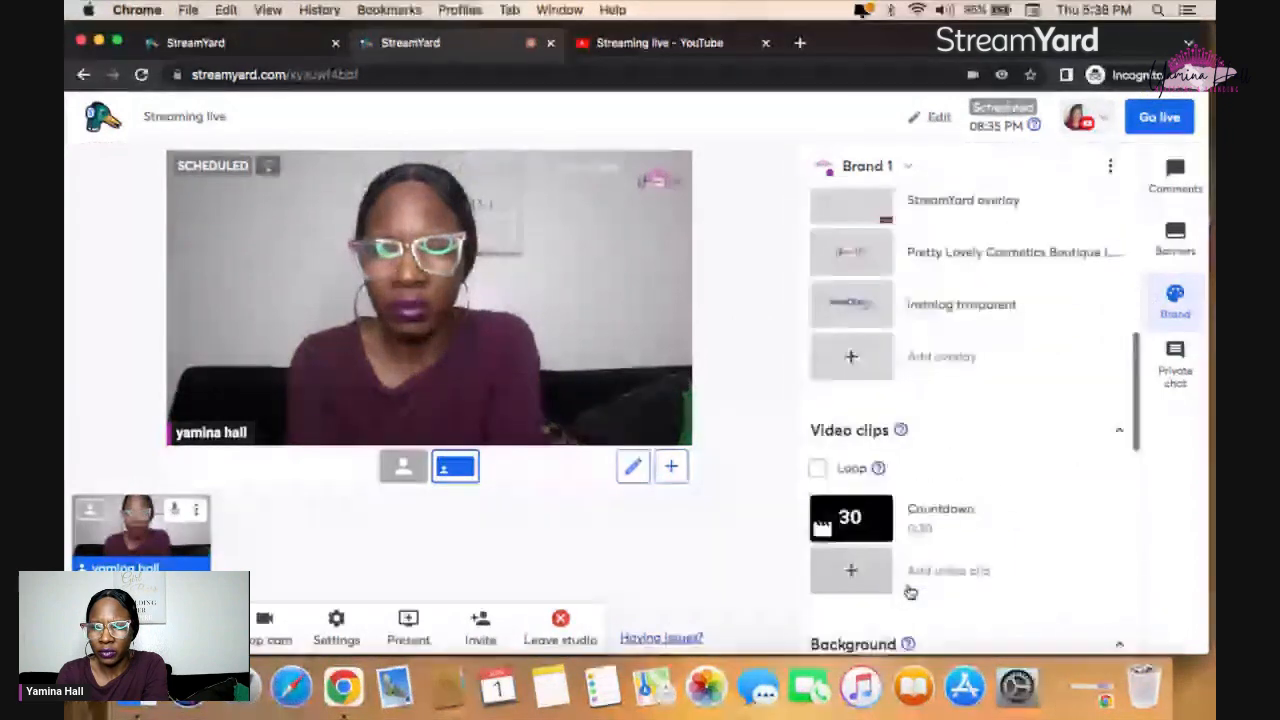
scroll(910, 588, "up", 8)
scroll(1010, 525, "down", 1)
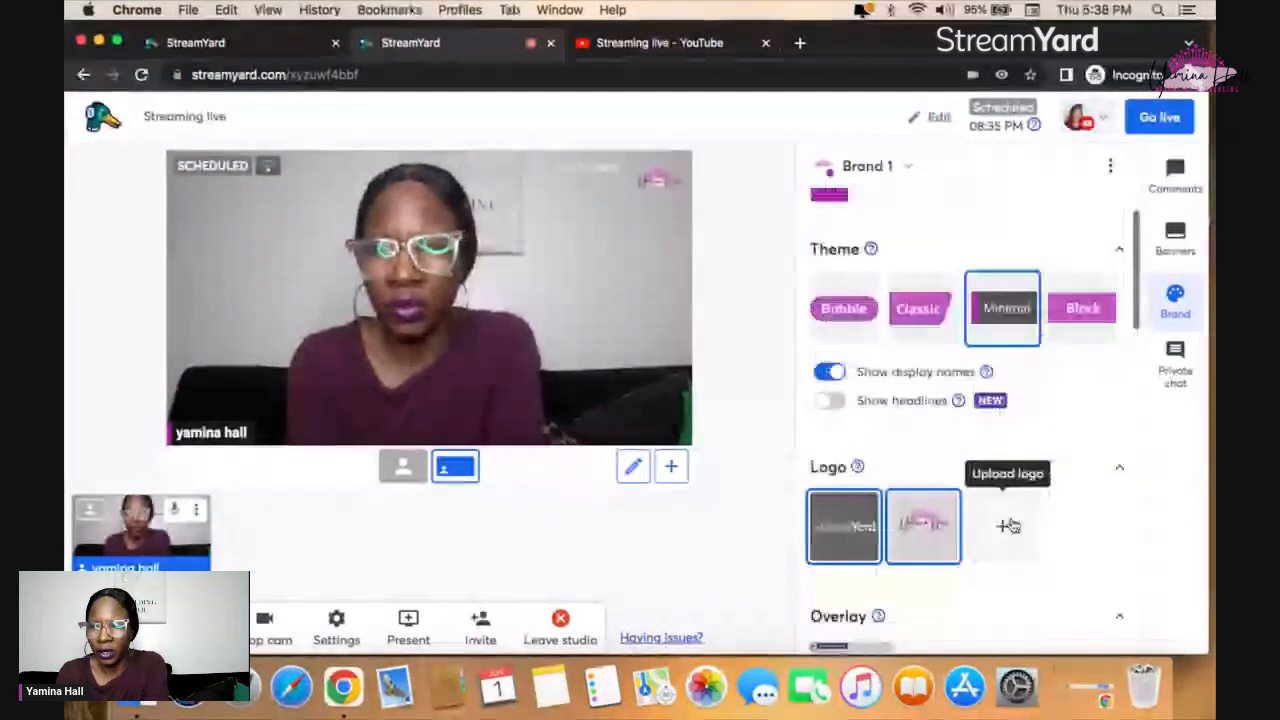
Show and hide the "Follow me for more" ticker twice, and open that banner for editing
left_click(1173, 240)
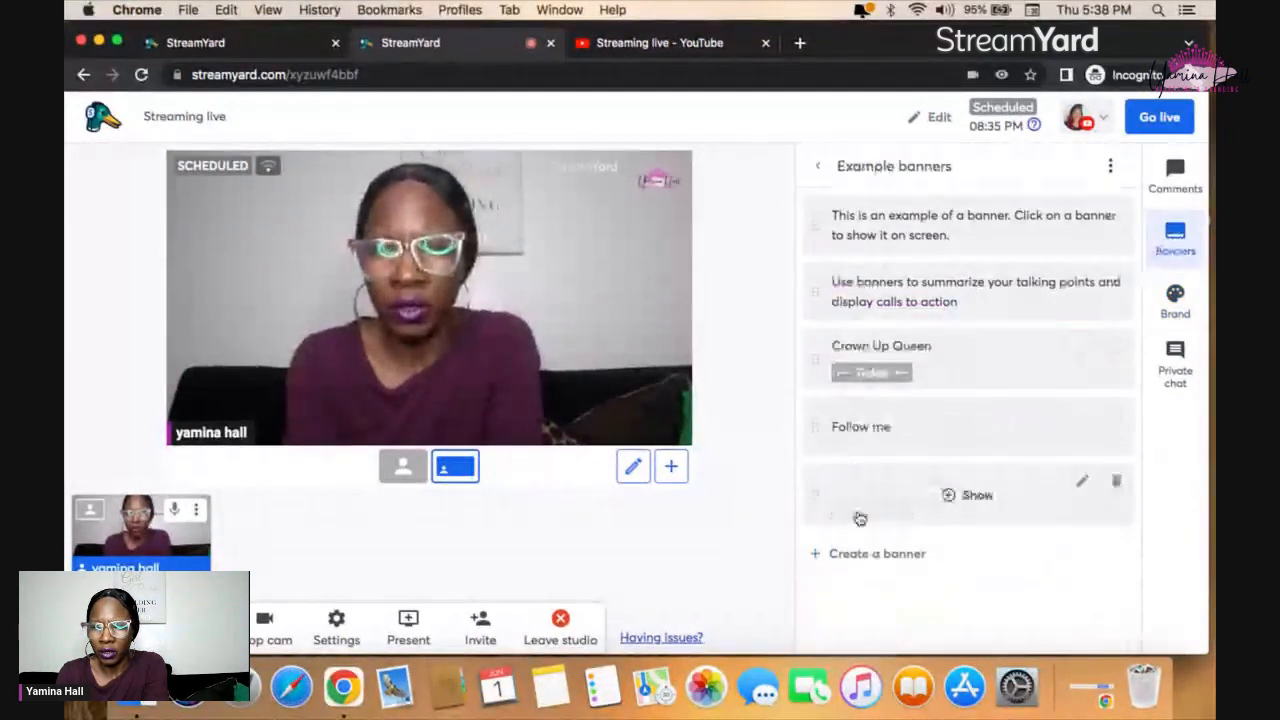
left_click(950, 497)
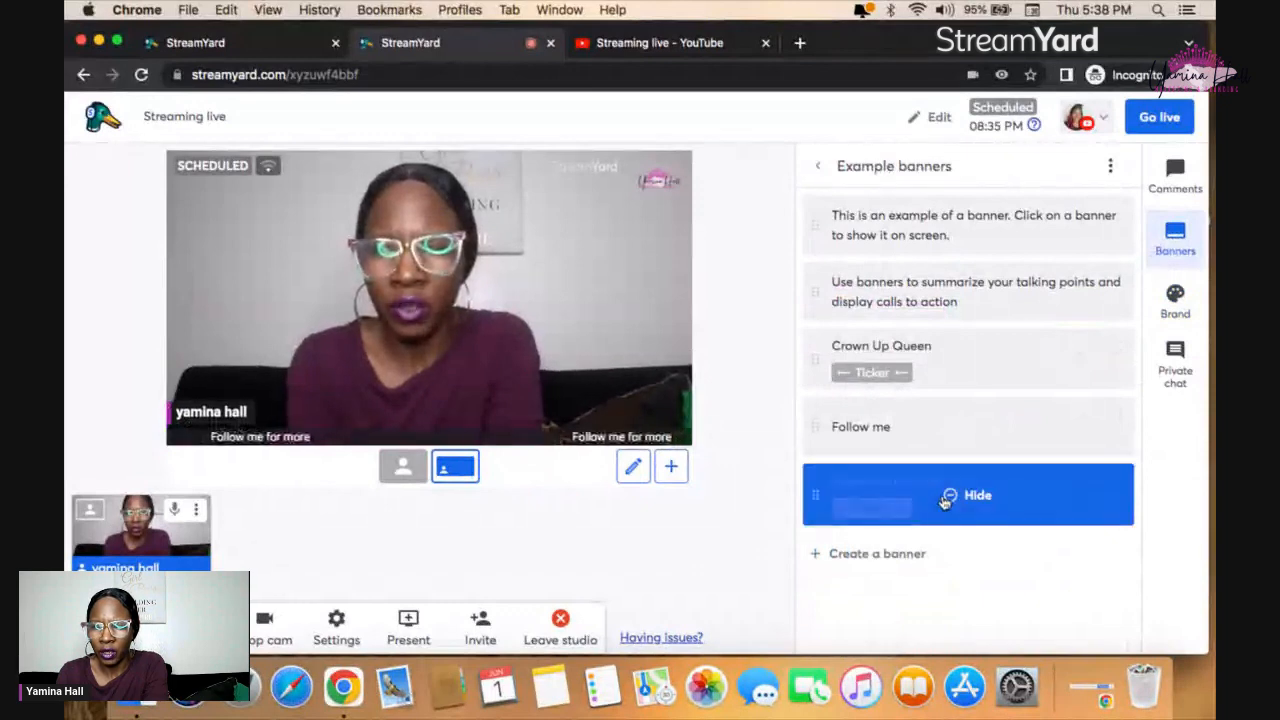
left_click(873, 516)
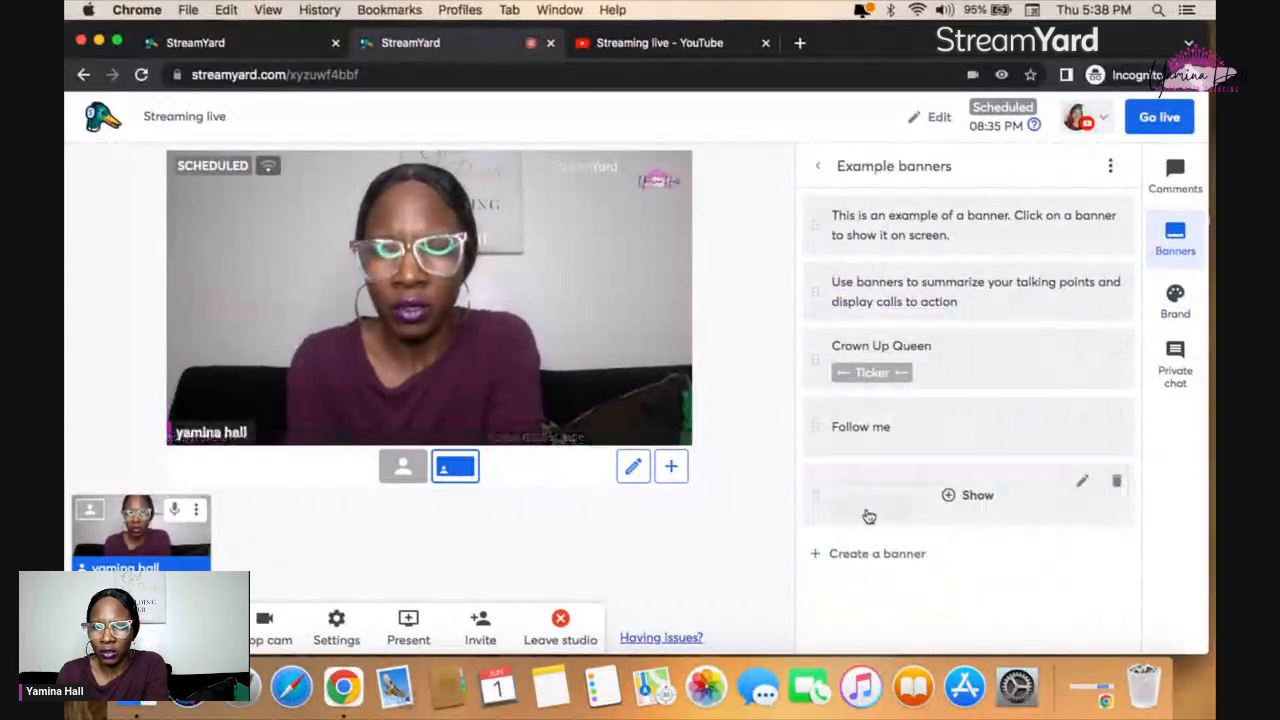
left_click(950, 497)
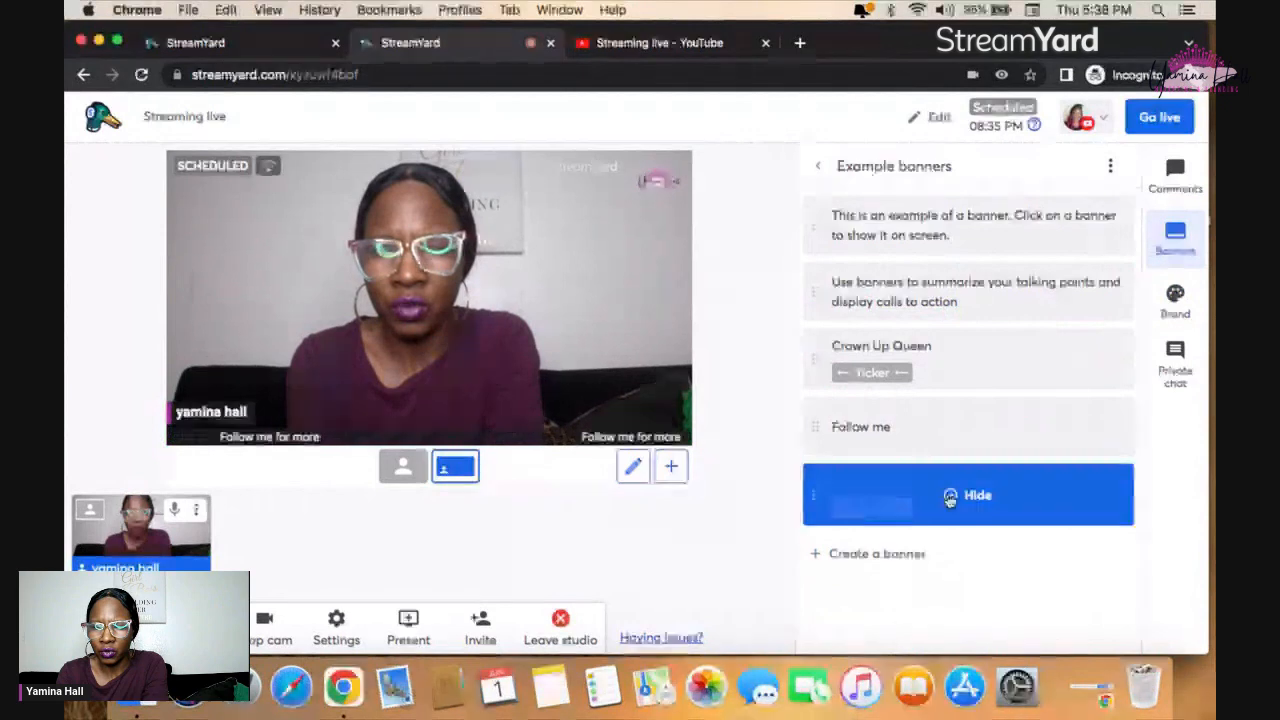
left_click(818, 499)
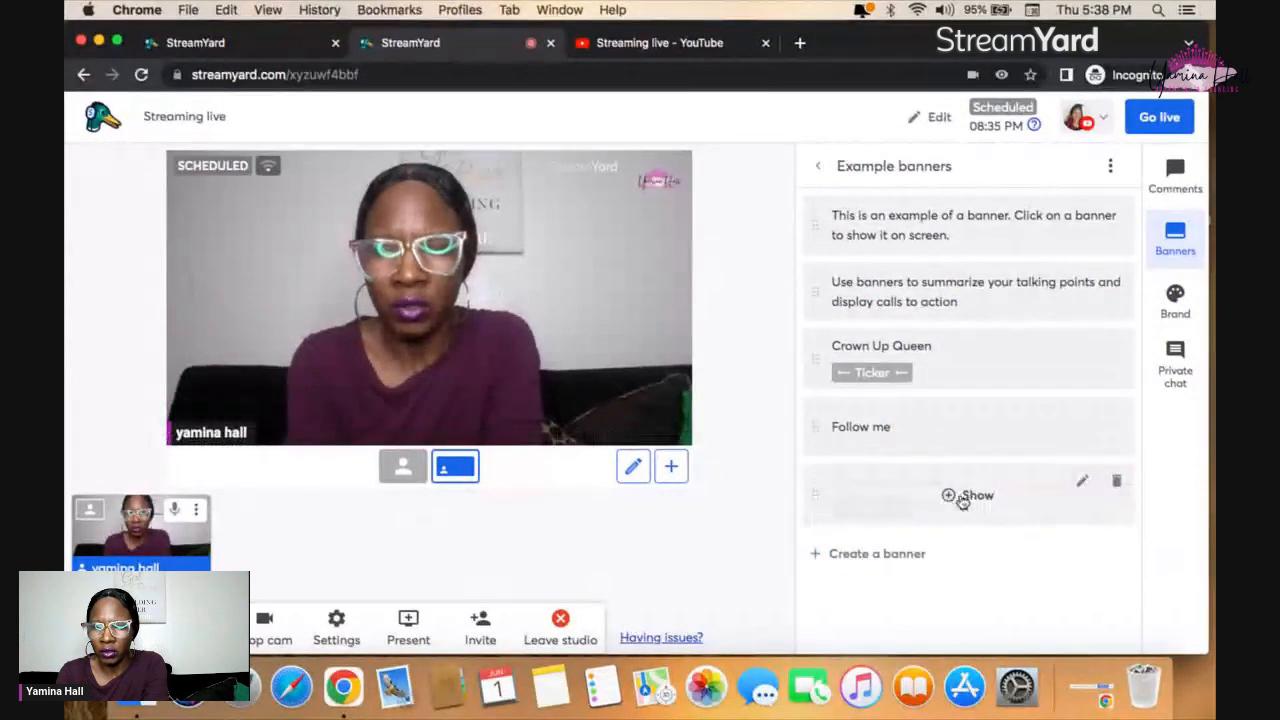
left_click(1082, 482)
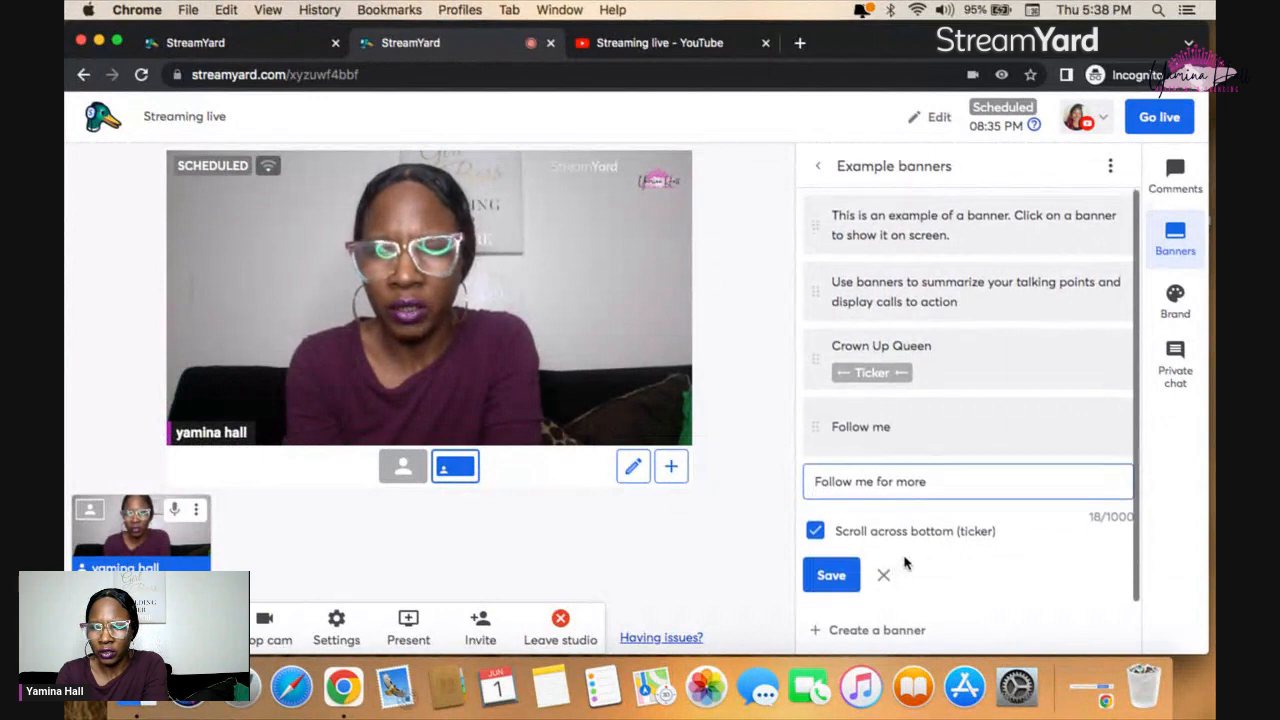
Show the "Crown Up Queen" ticker on the stream and return to the brand settings
mouse_move(909, 409)
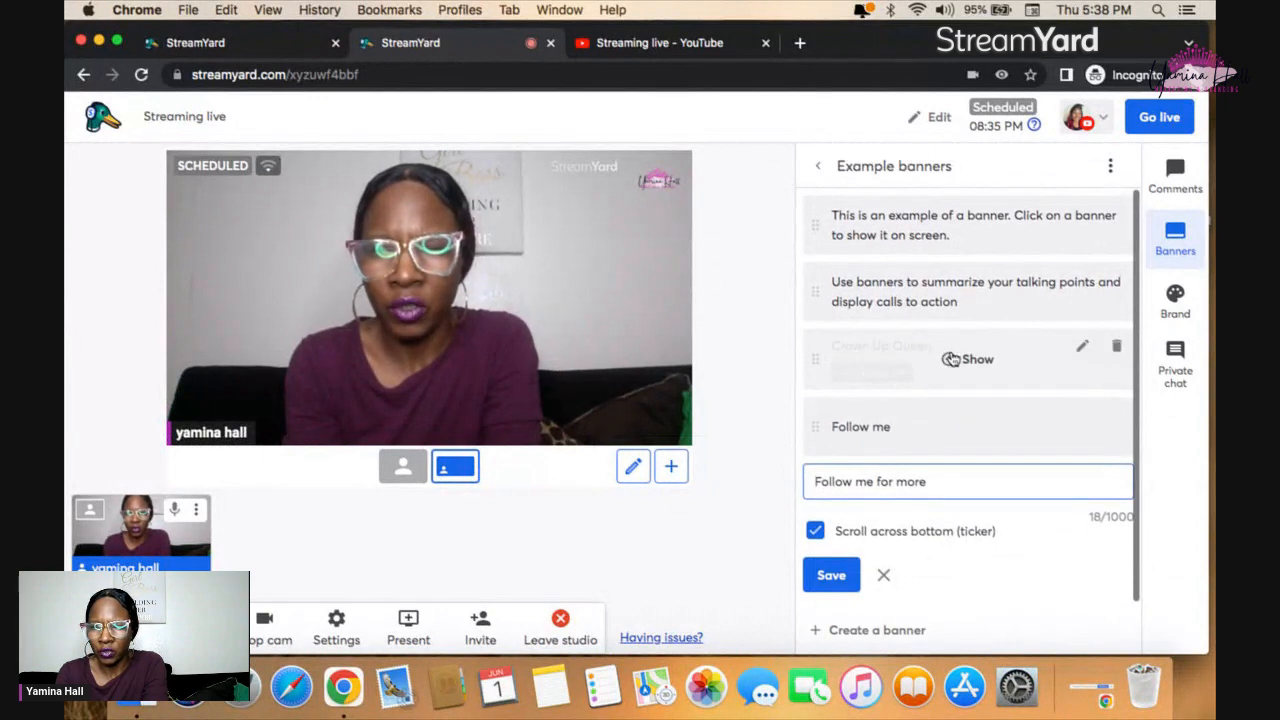
left_click(950, 359)
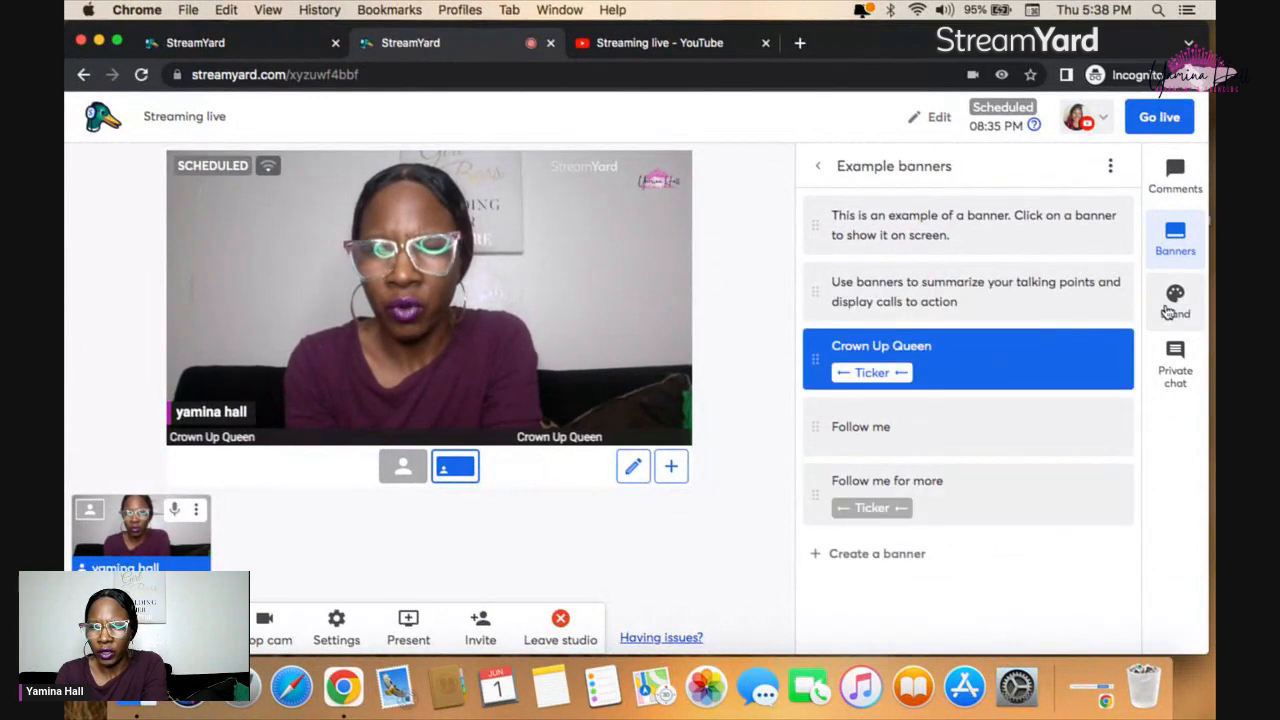
left_click(1170, 308)
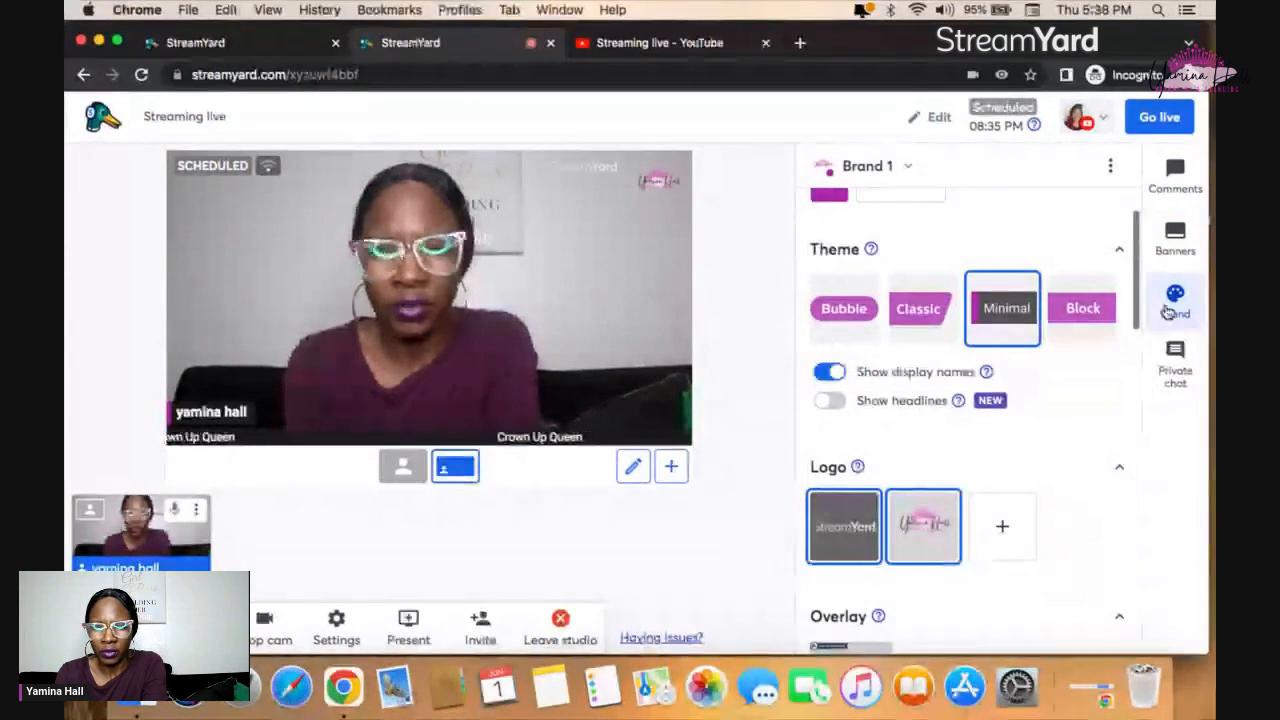
Apply the Bubble theme to Brand 1 and look through its logo and overlay options
left_click(850, 310)
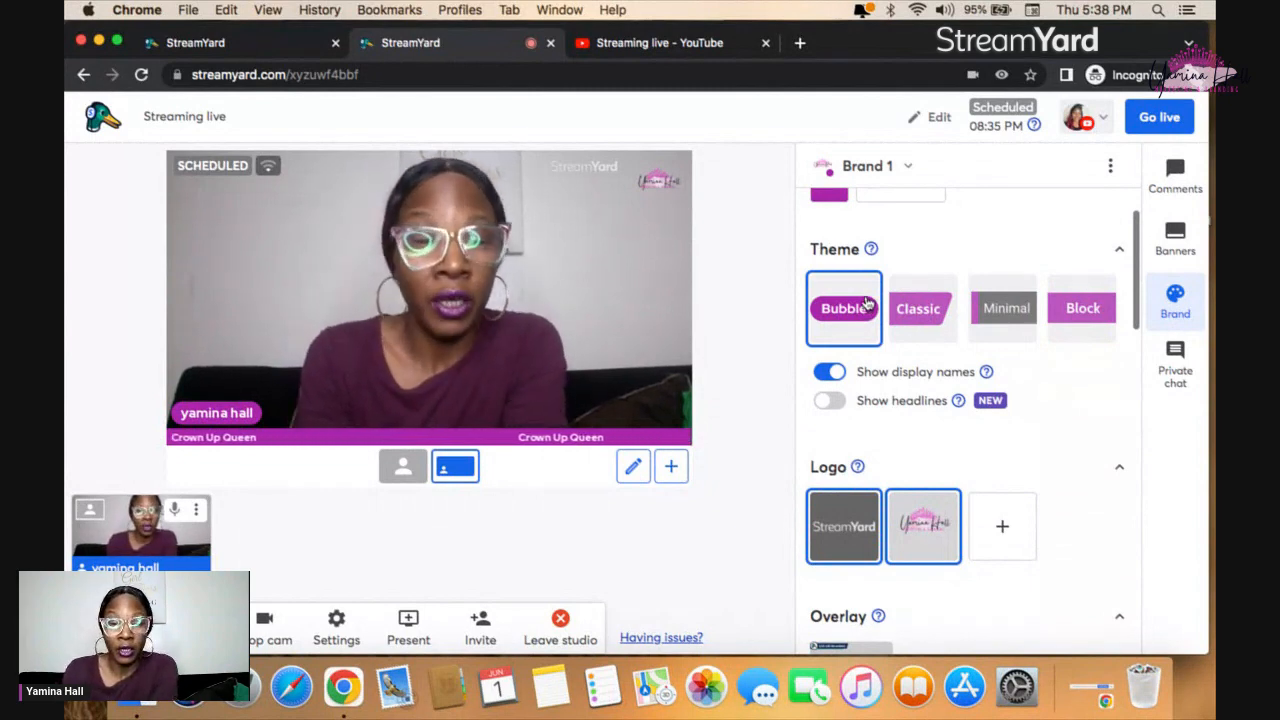
scroll(900, 570, "down", 1)
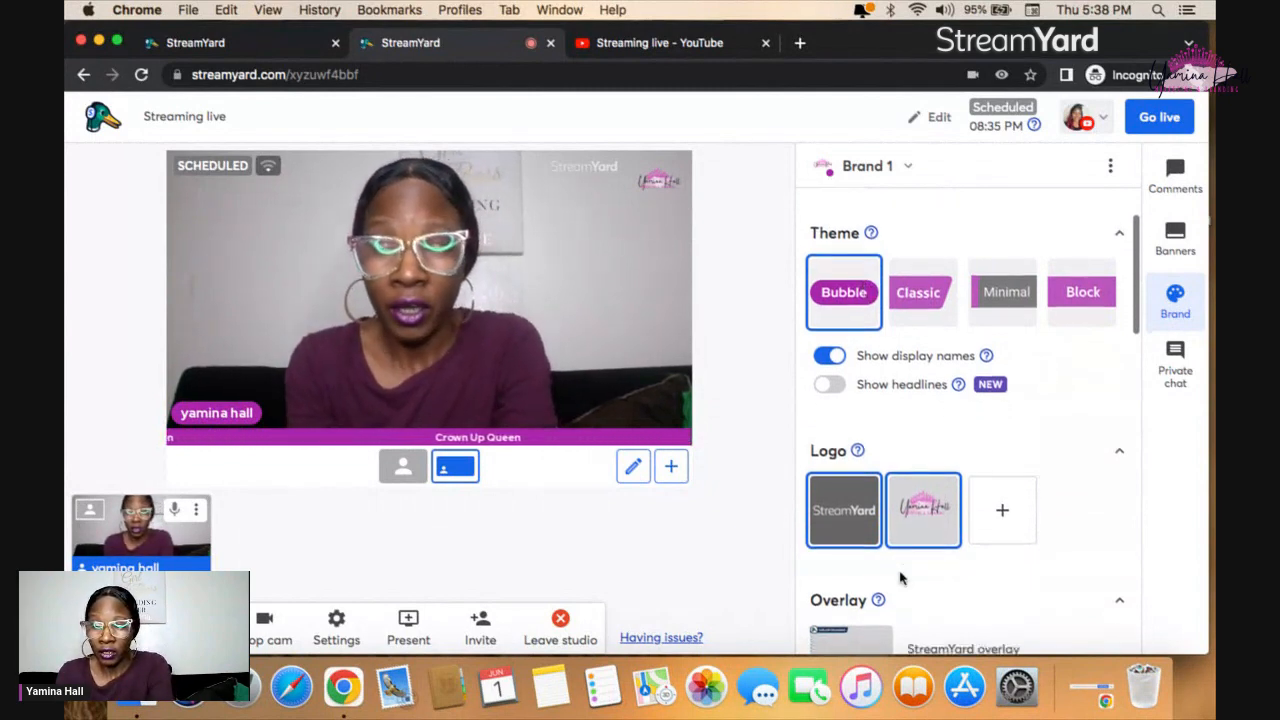
scroll(900, 578, "down", 5)
scroll(900, 580, "up", 4)
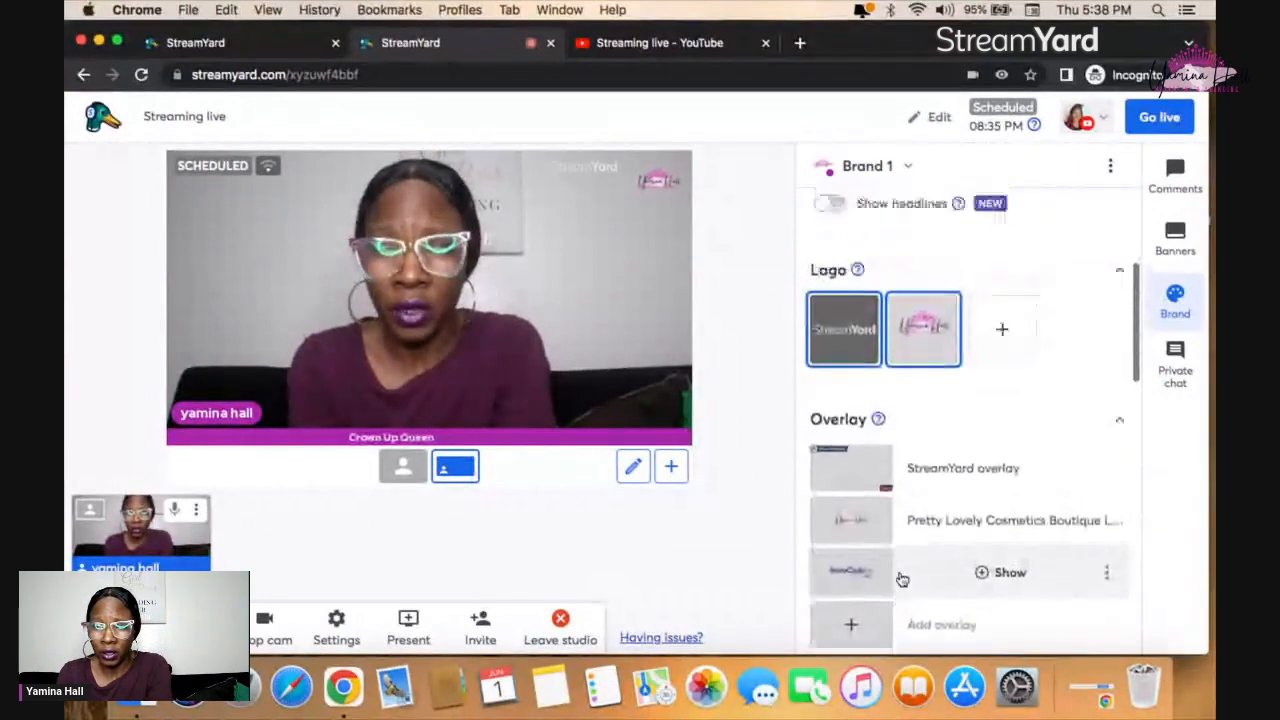
scroll(900, 578, "up", 2)
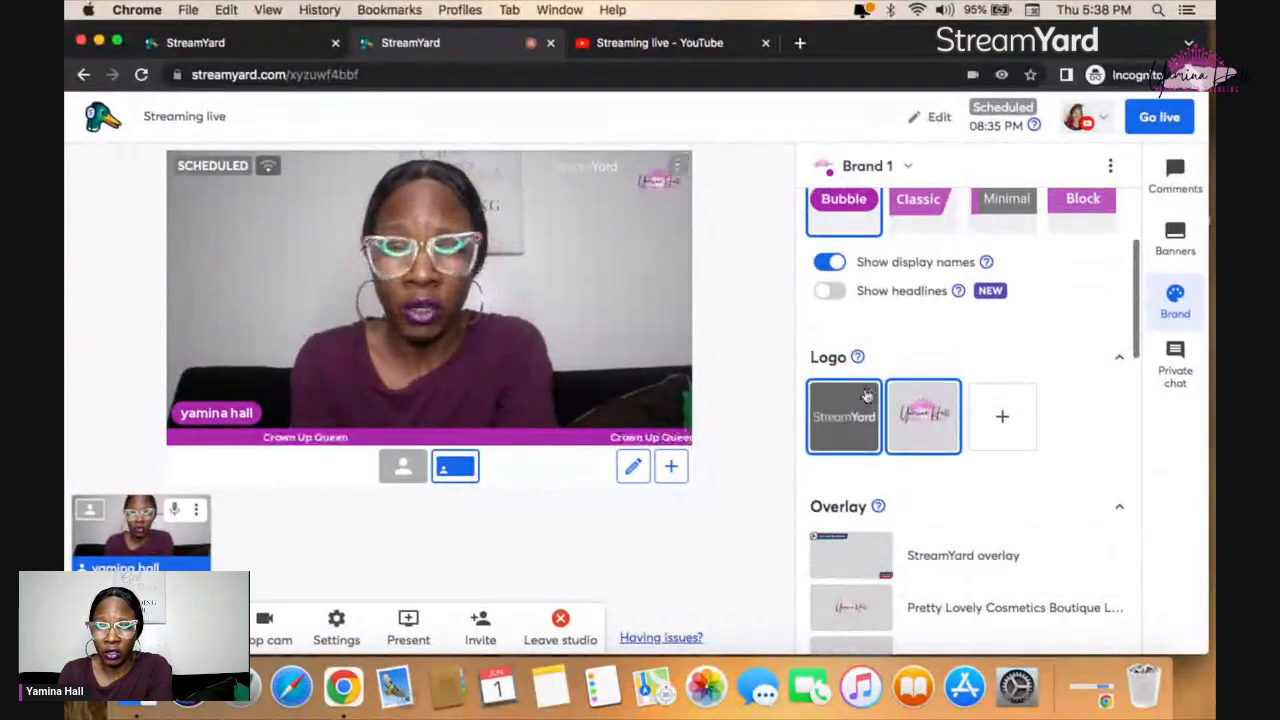
Show and hide the haute-stock-photography background, and view the options for adding a background without choosing one
scroll(866, 395, "down", 12)
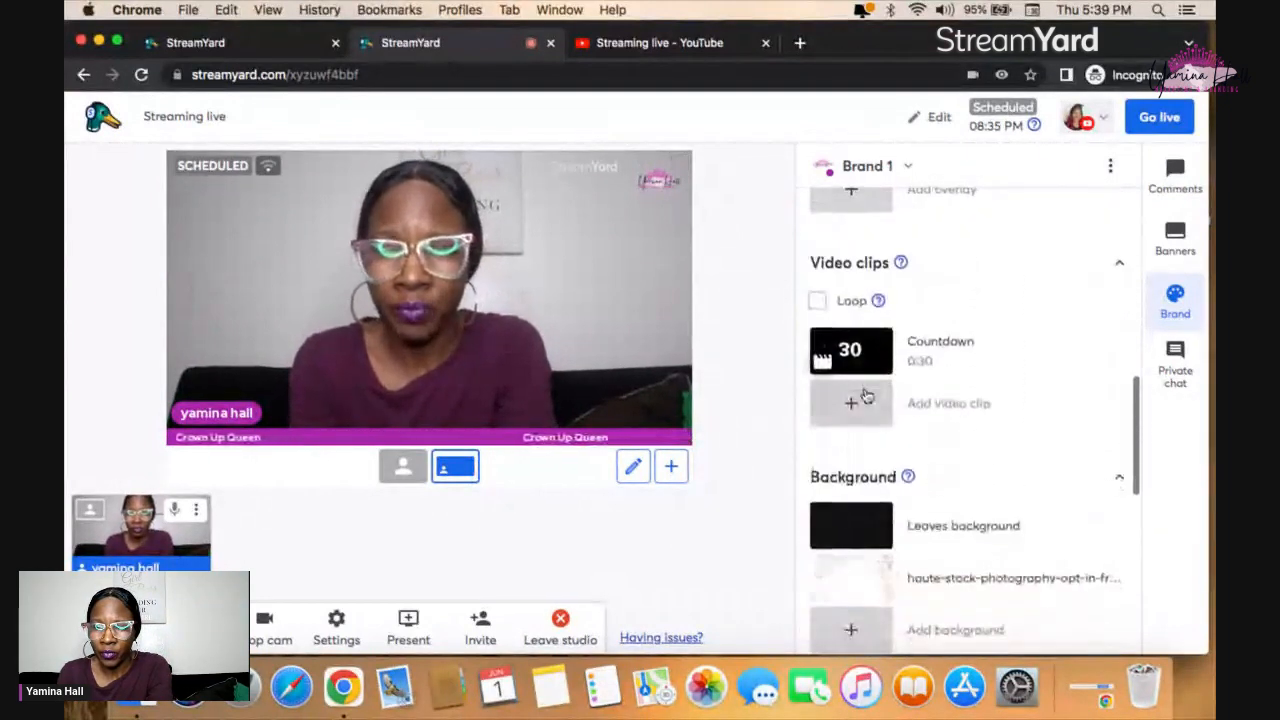
scroll(866, 395, "down", 5)
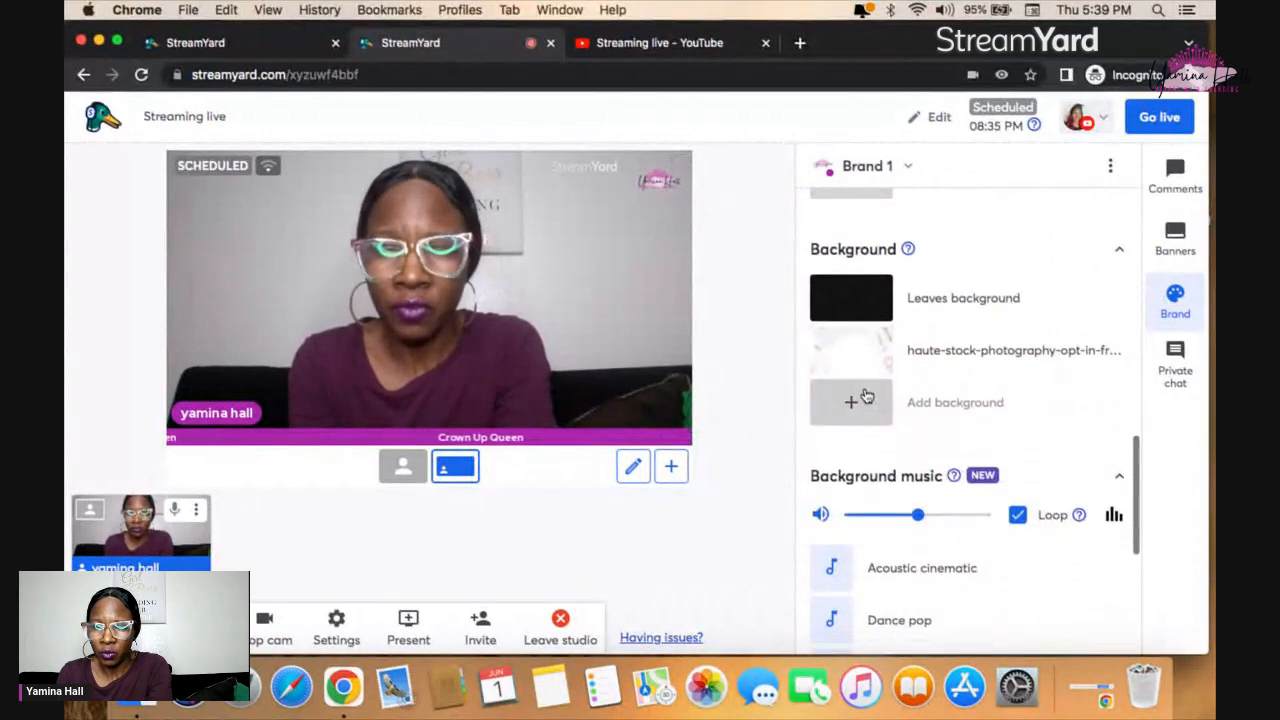
mouse_move(868, 303)
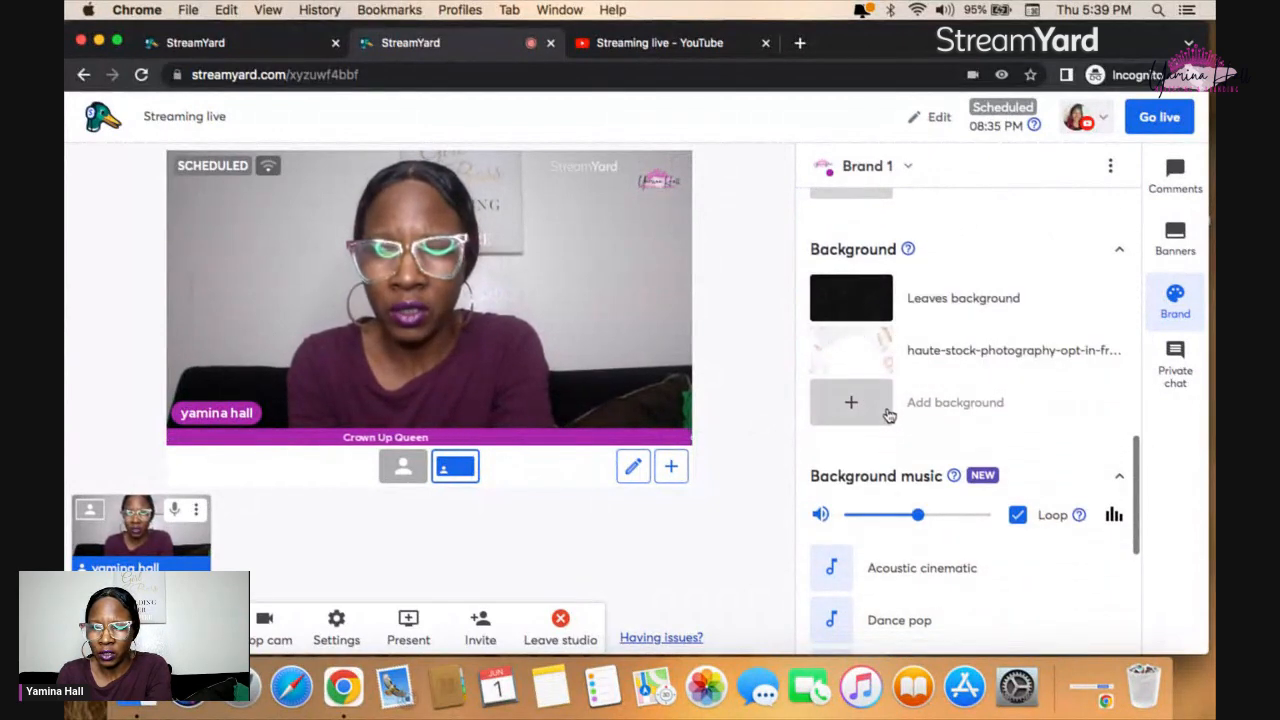
left_click(865, 360)
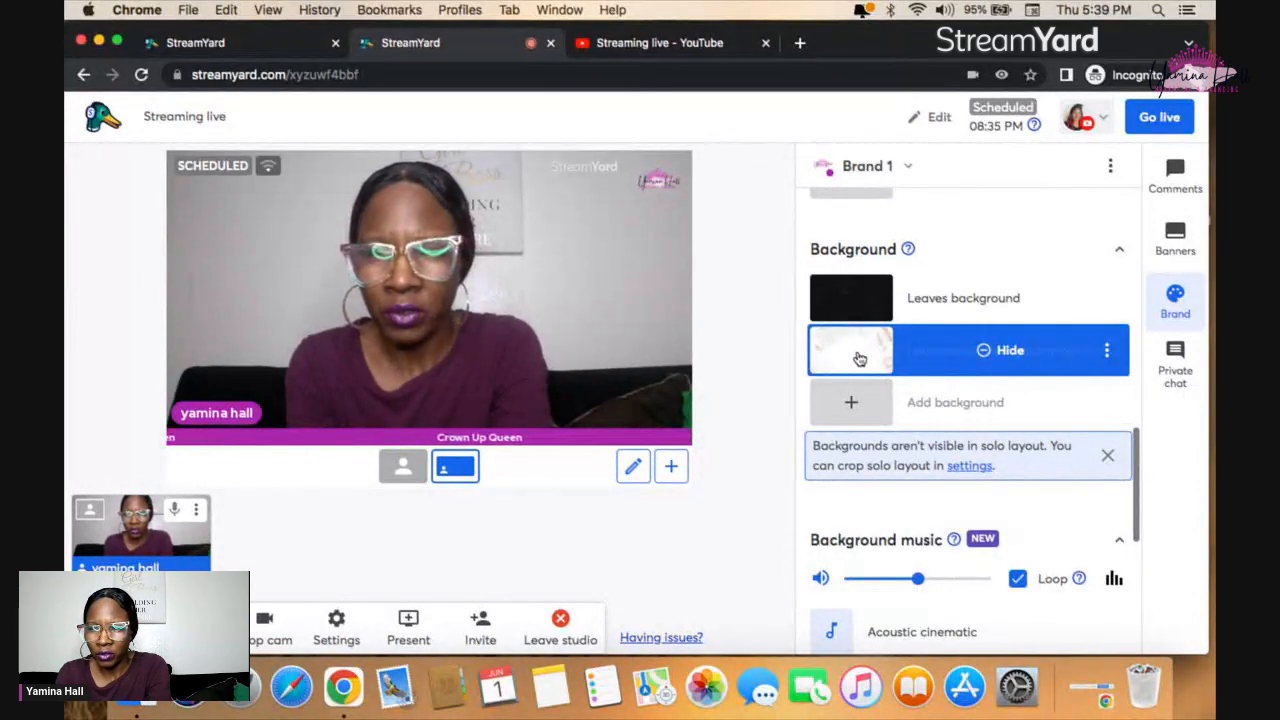
left_click(915, 330)
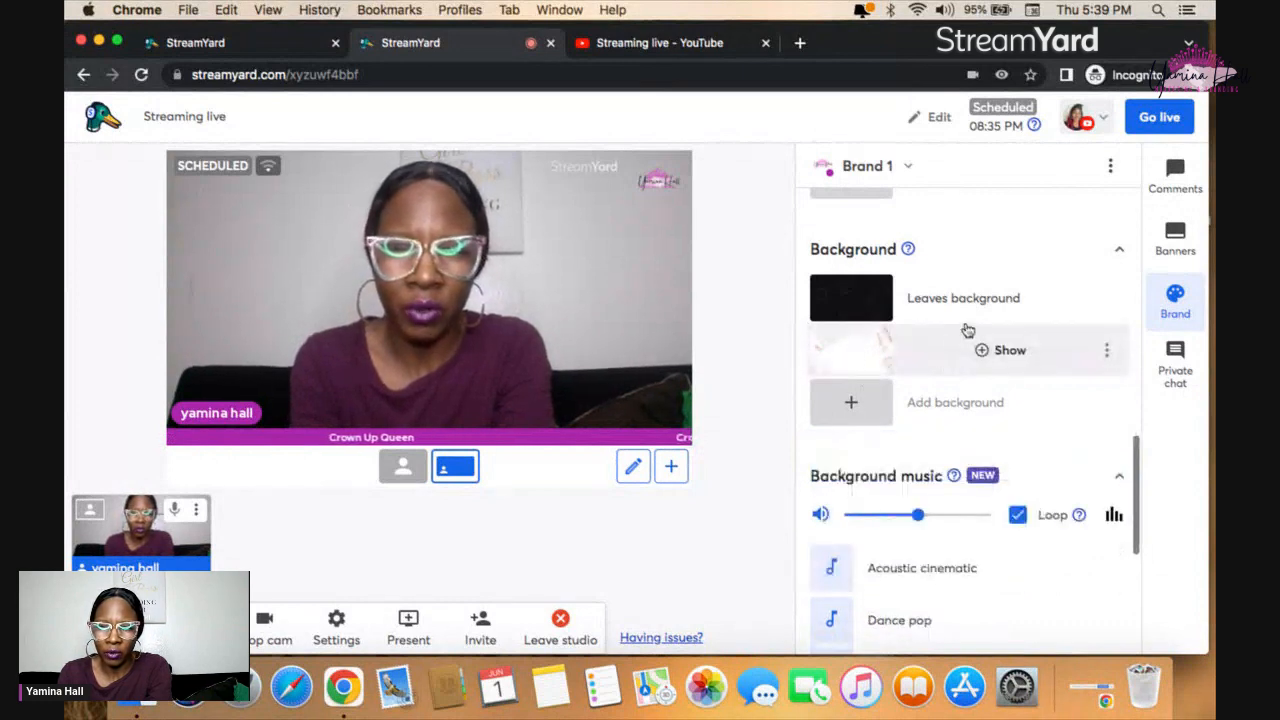
left_click(928, 404)
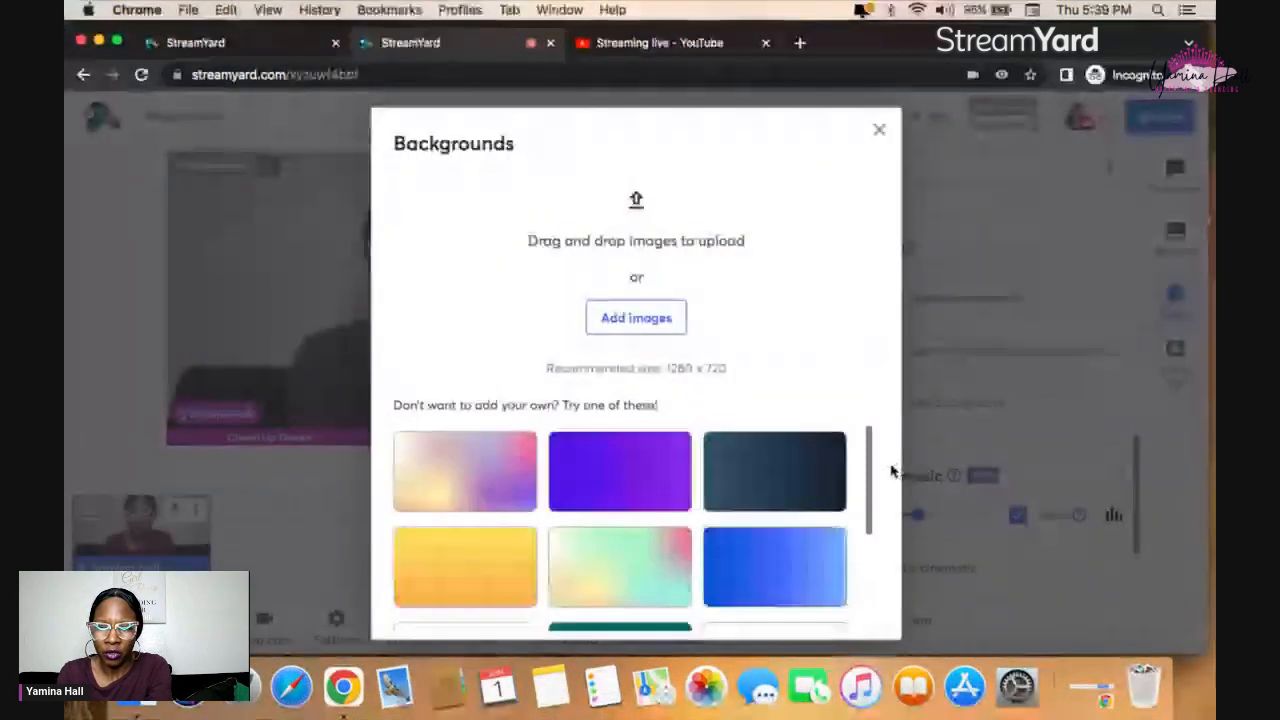
left_click(879, 127)
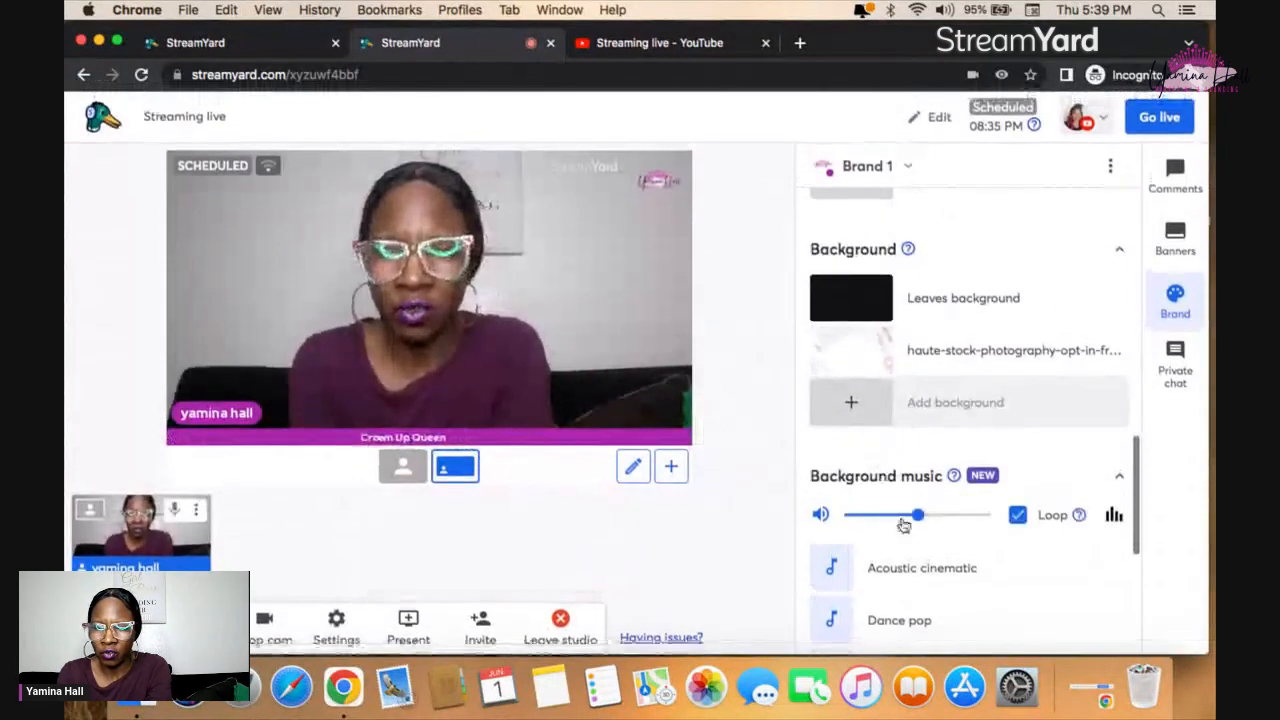
Return to the start of the brand settings and minimize the studio's browser window to reveal the recording studio
scroll(903, 526, "up", 10)
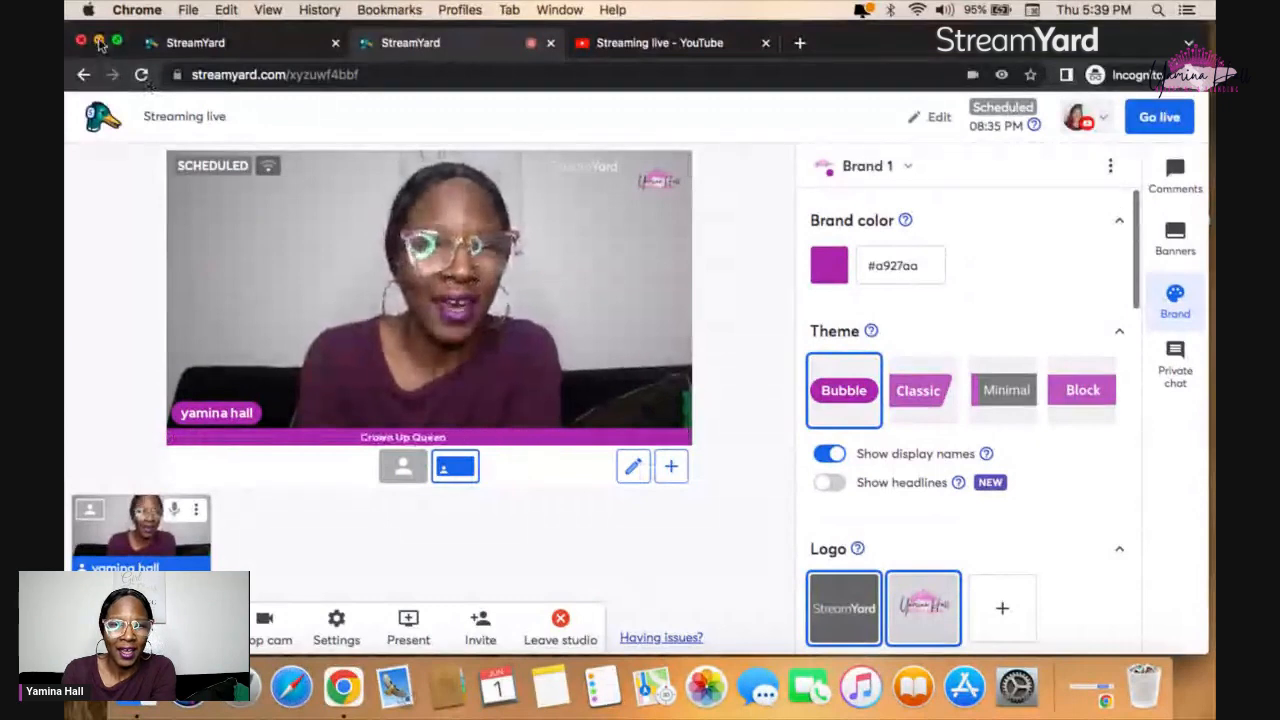
left_click(99, 42)
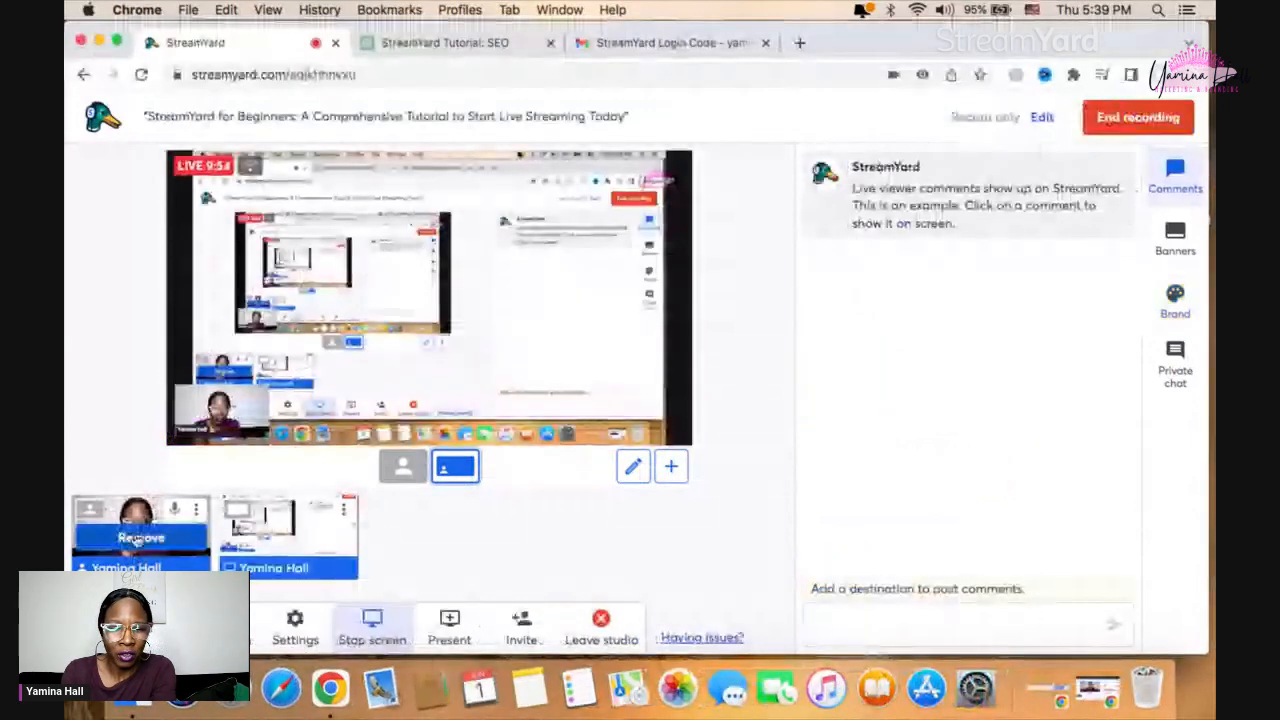